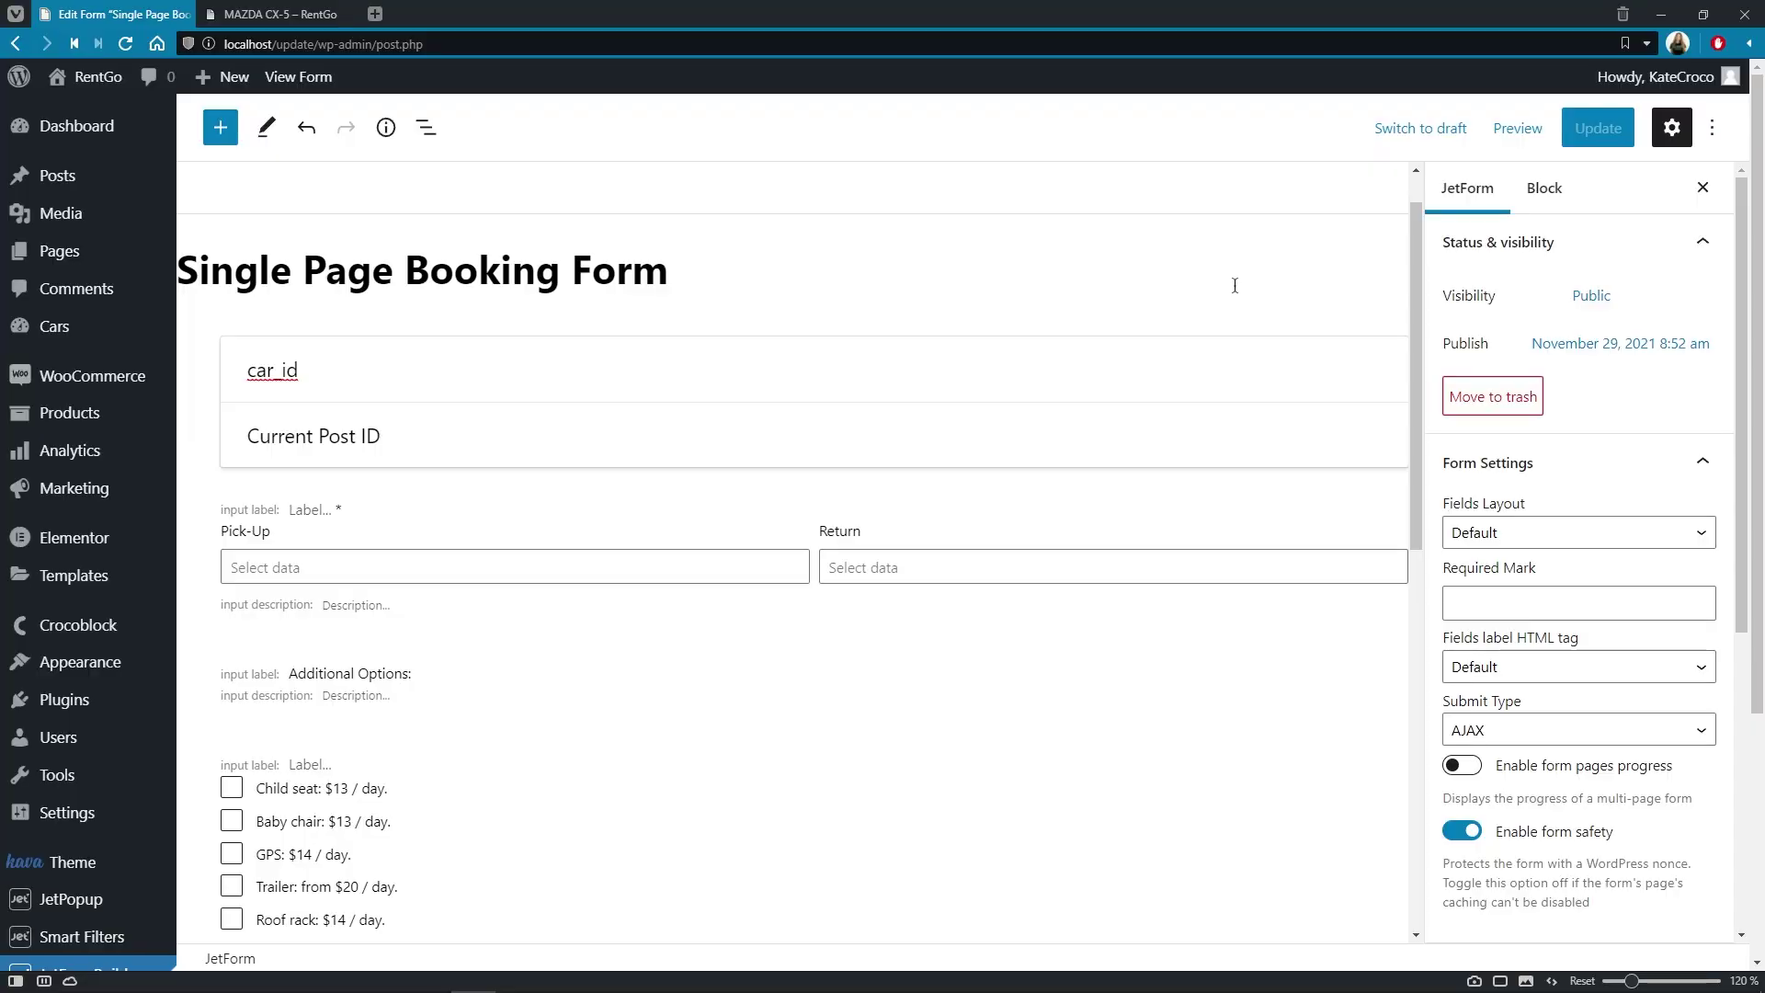
# Inspect the car_id hidden field's settings and compare them with the MAZDA CX-5 car page.
pyautogui.click(1168, 360)
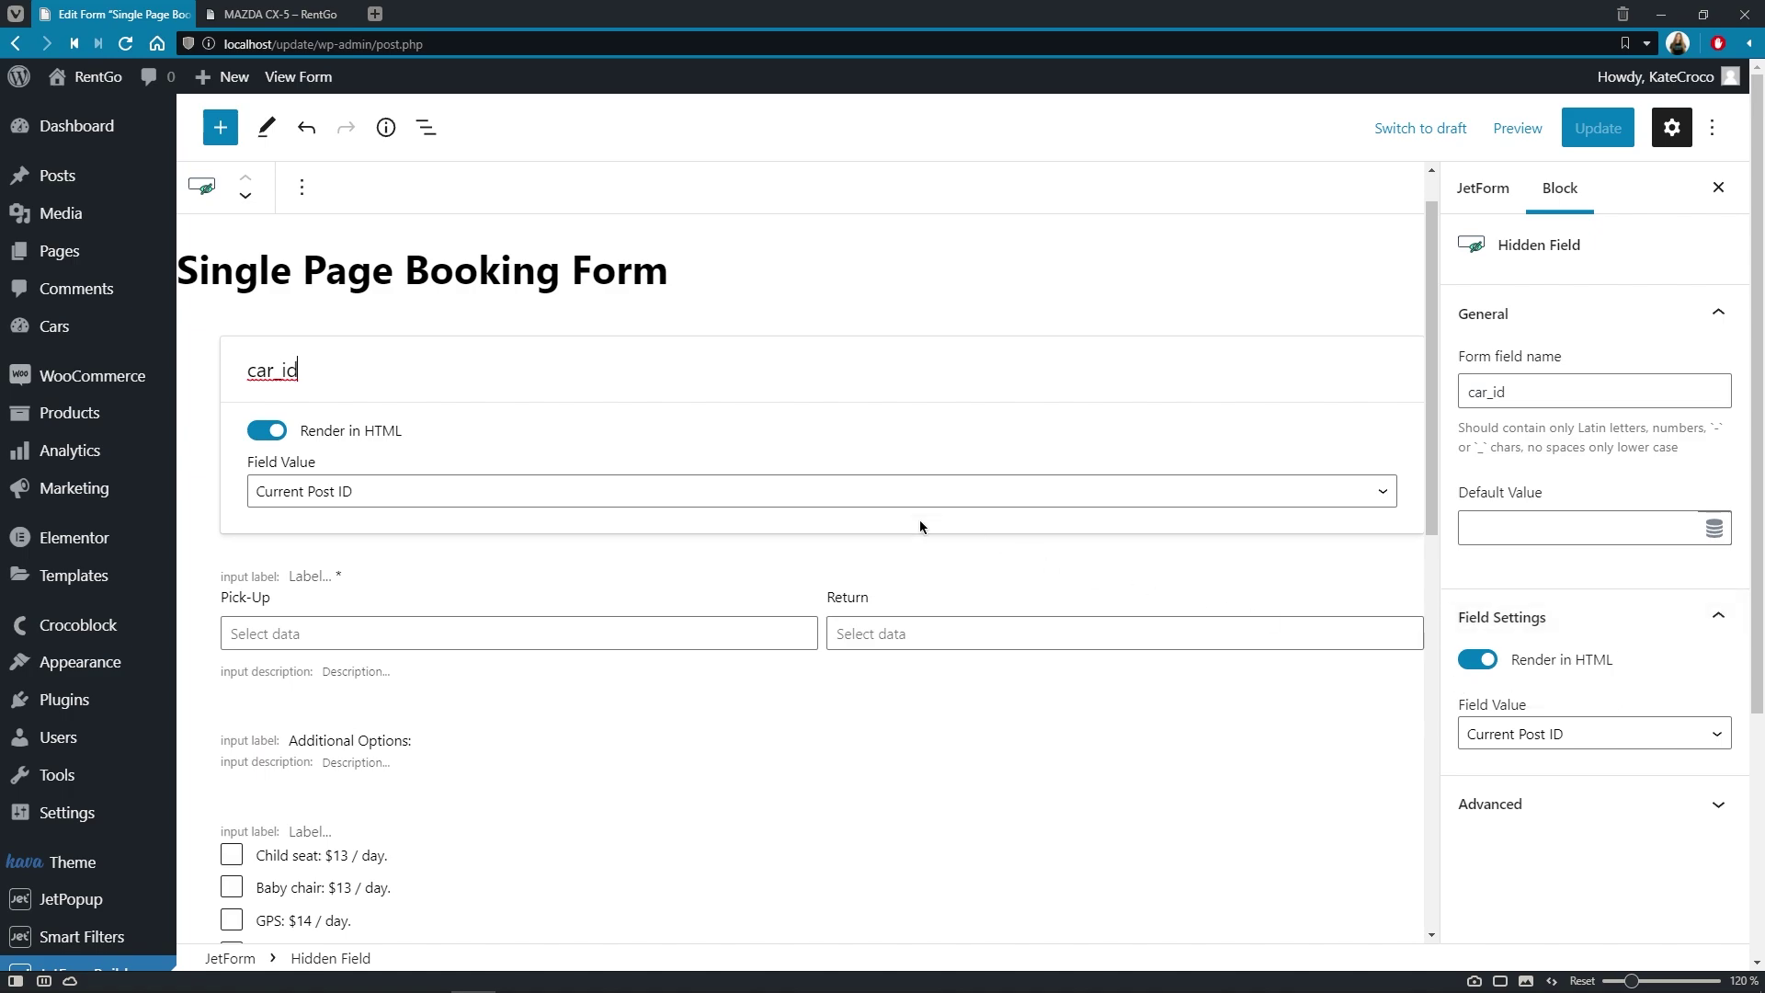
pyautogui.click(276, 14)
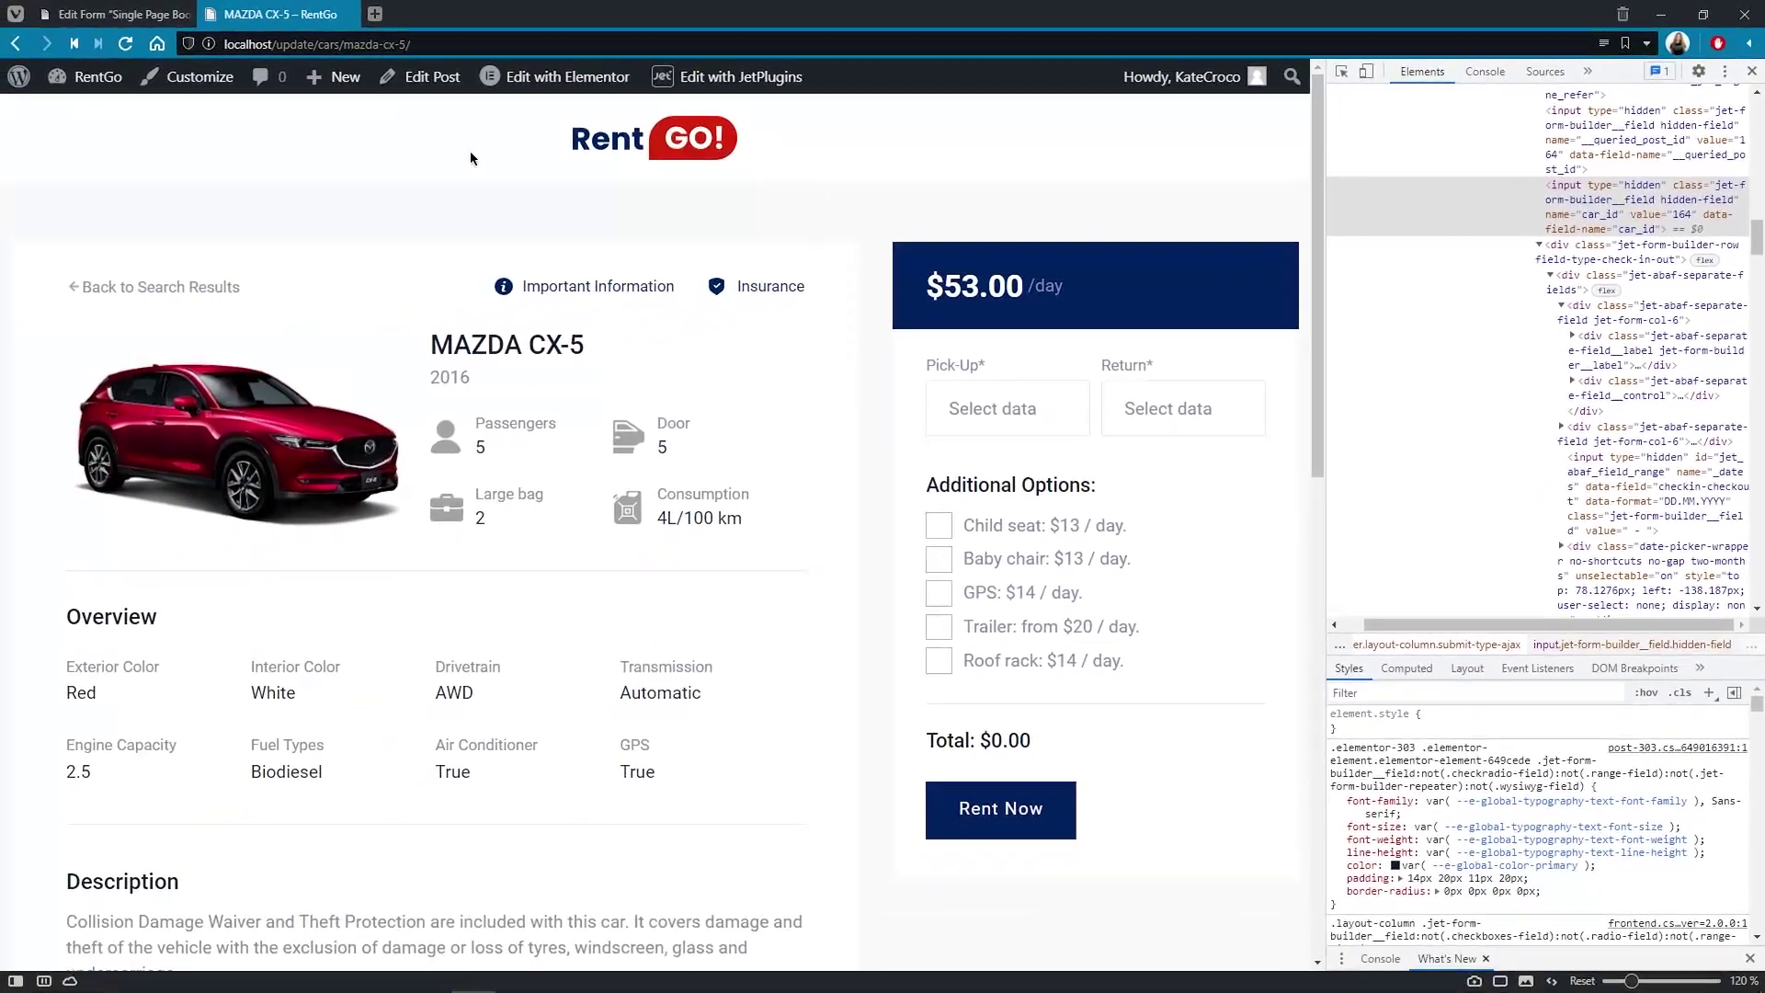
pyautogui.click(175, 14)
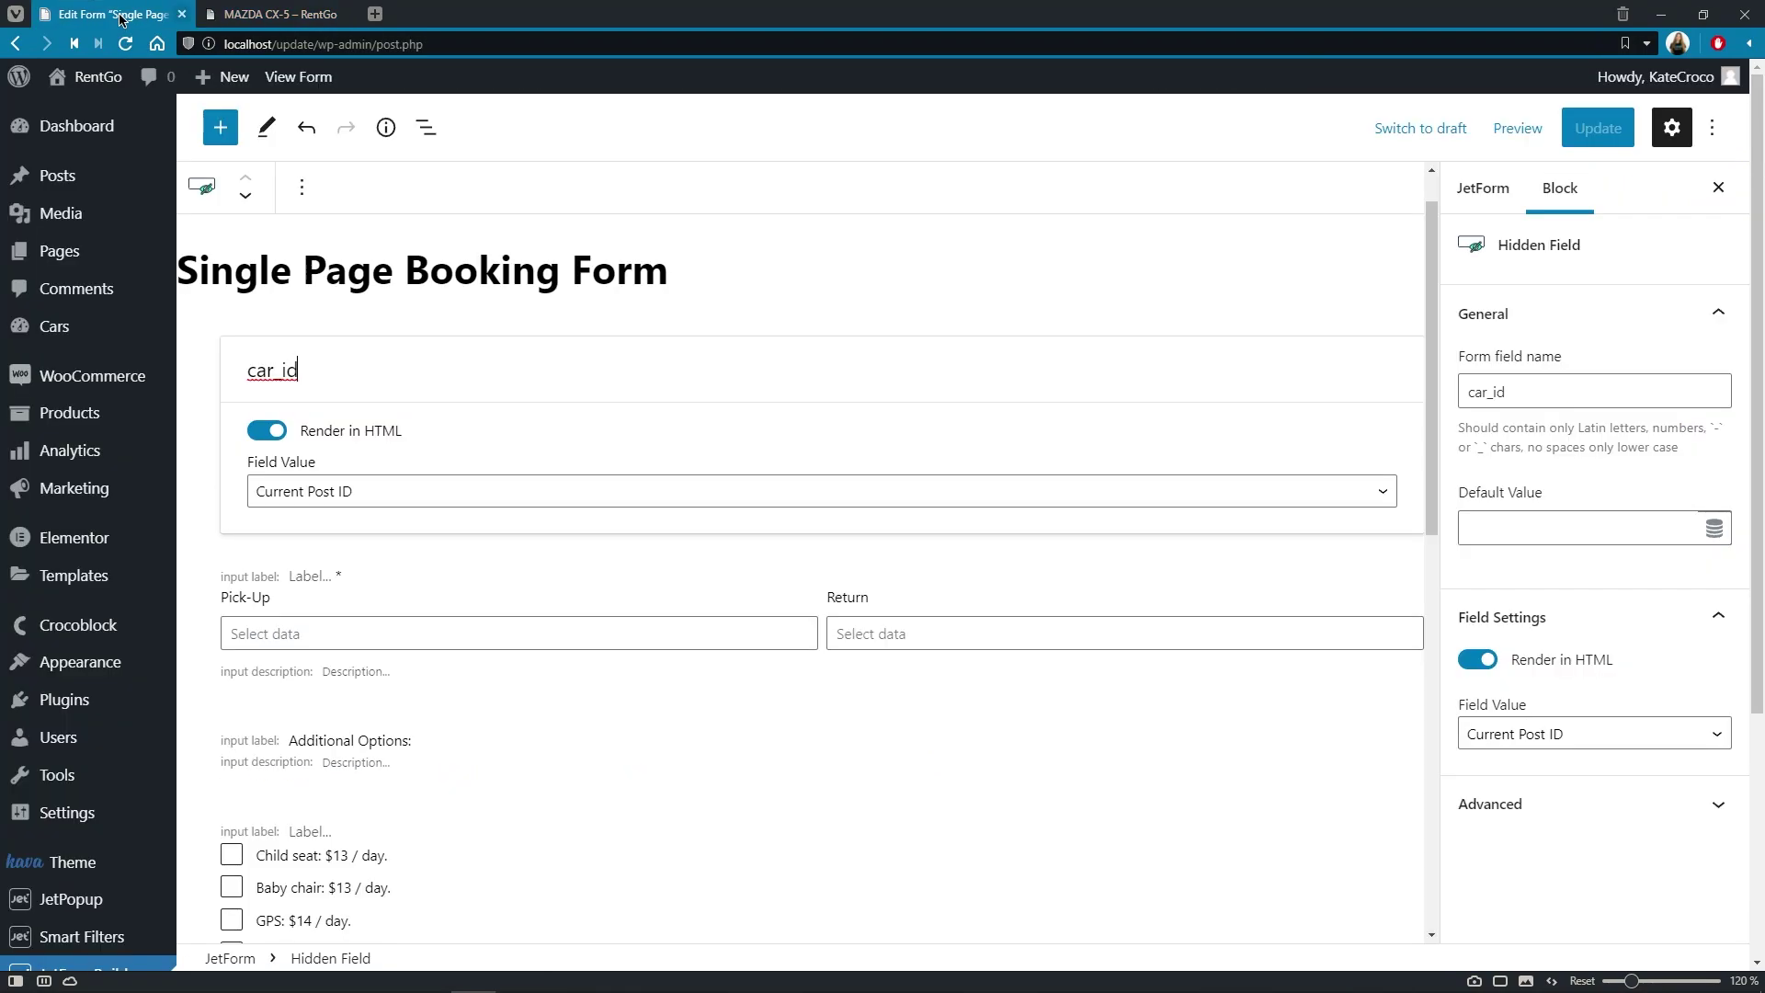
# Turn off Render in HTML for car_id, update the form, and view the MAZDA CX-5 page.
pyautogui.click(1471, 659)
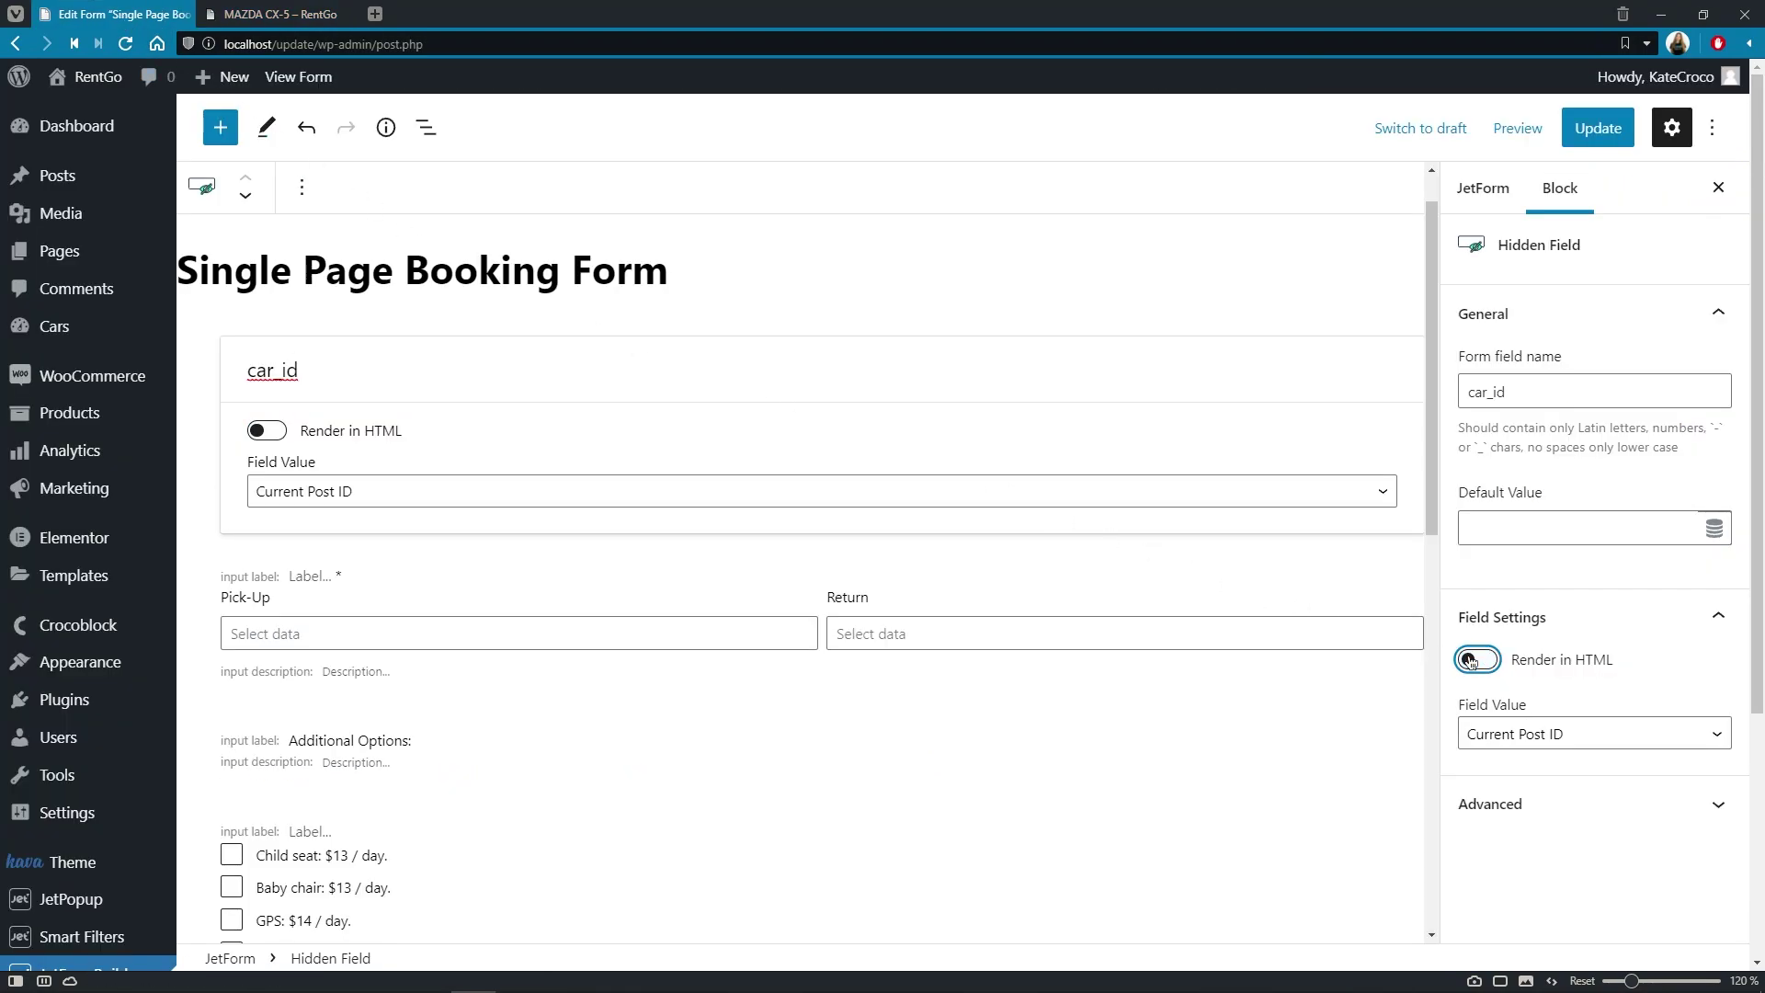
pyautogui.click(1586, 131)
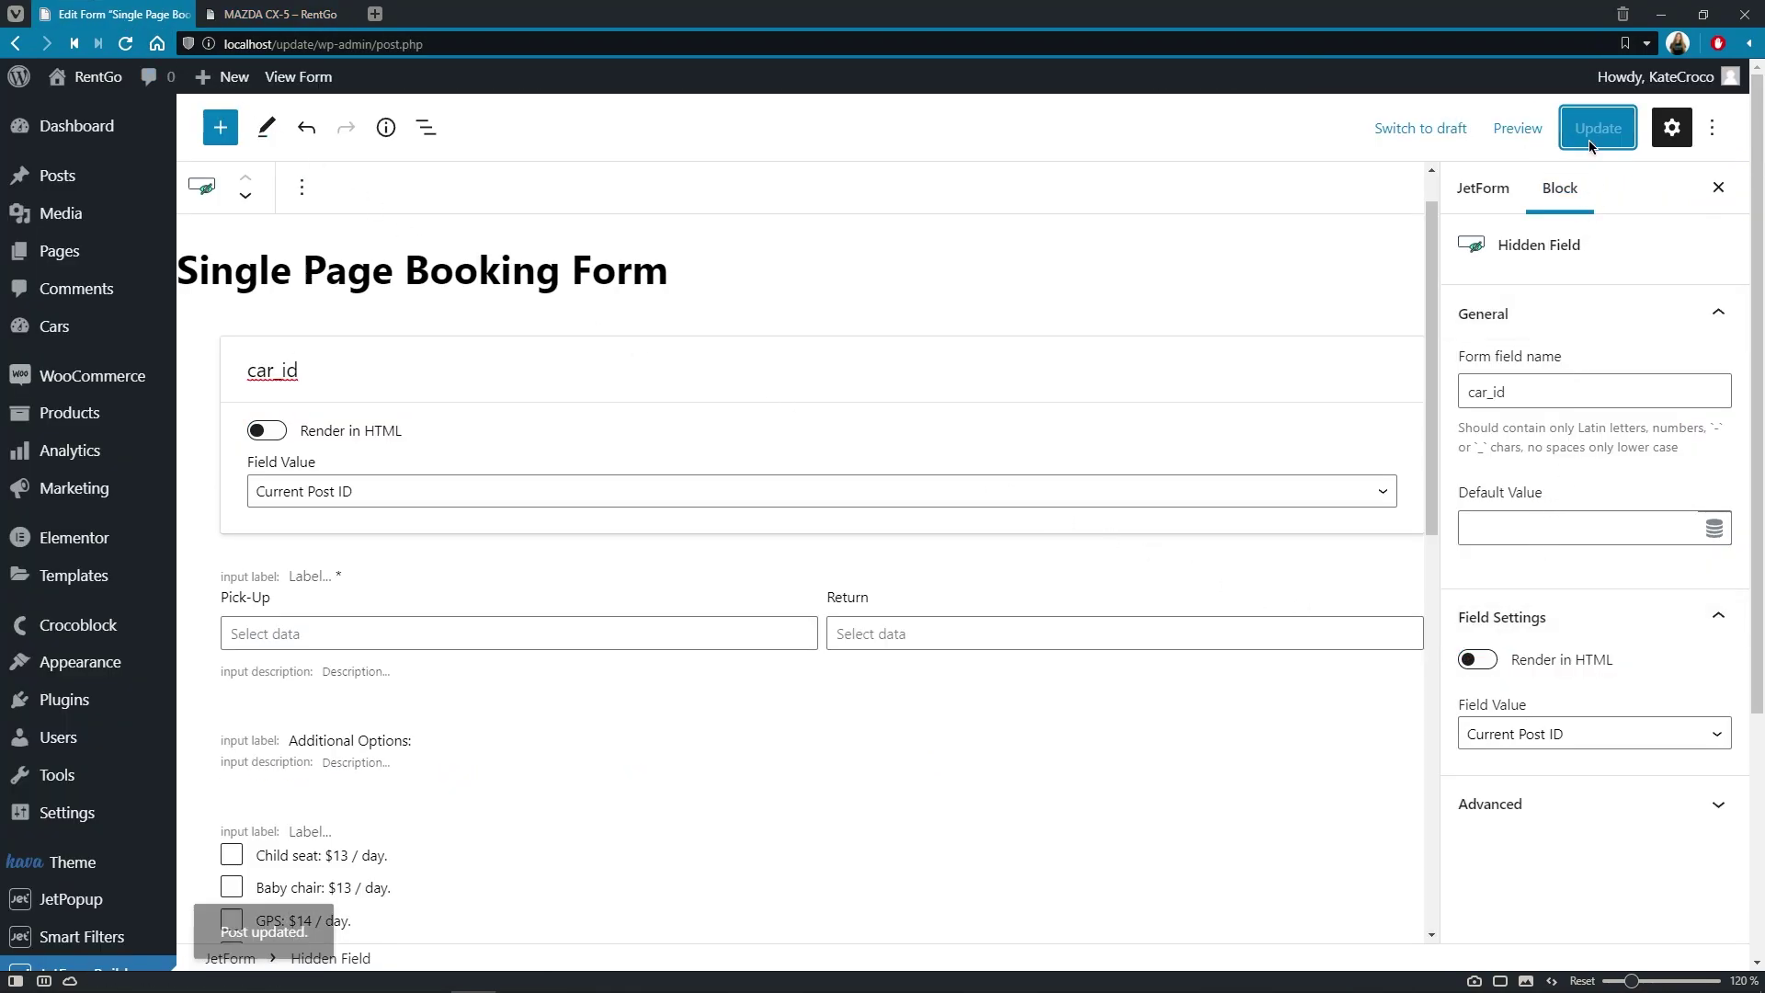
pyautogui.click(303, 14)
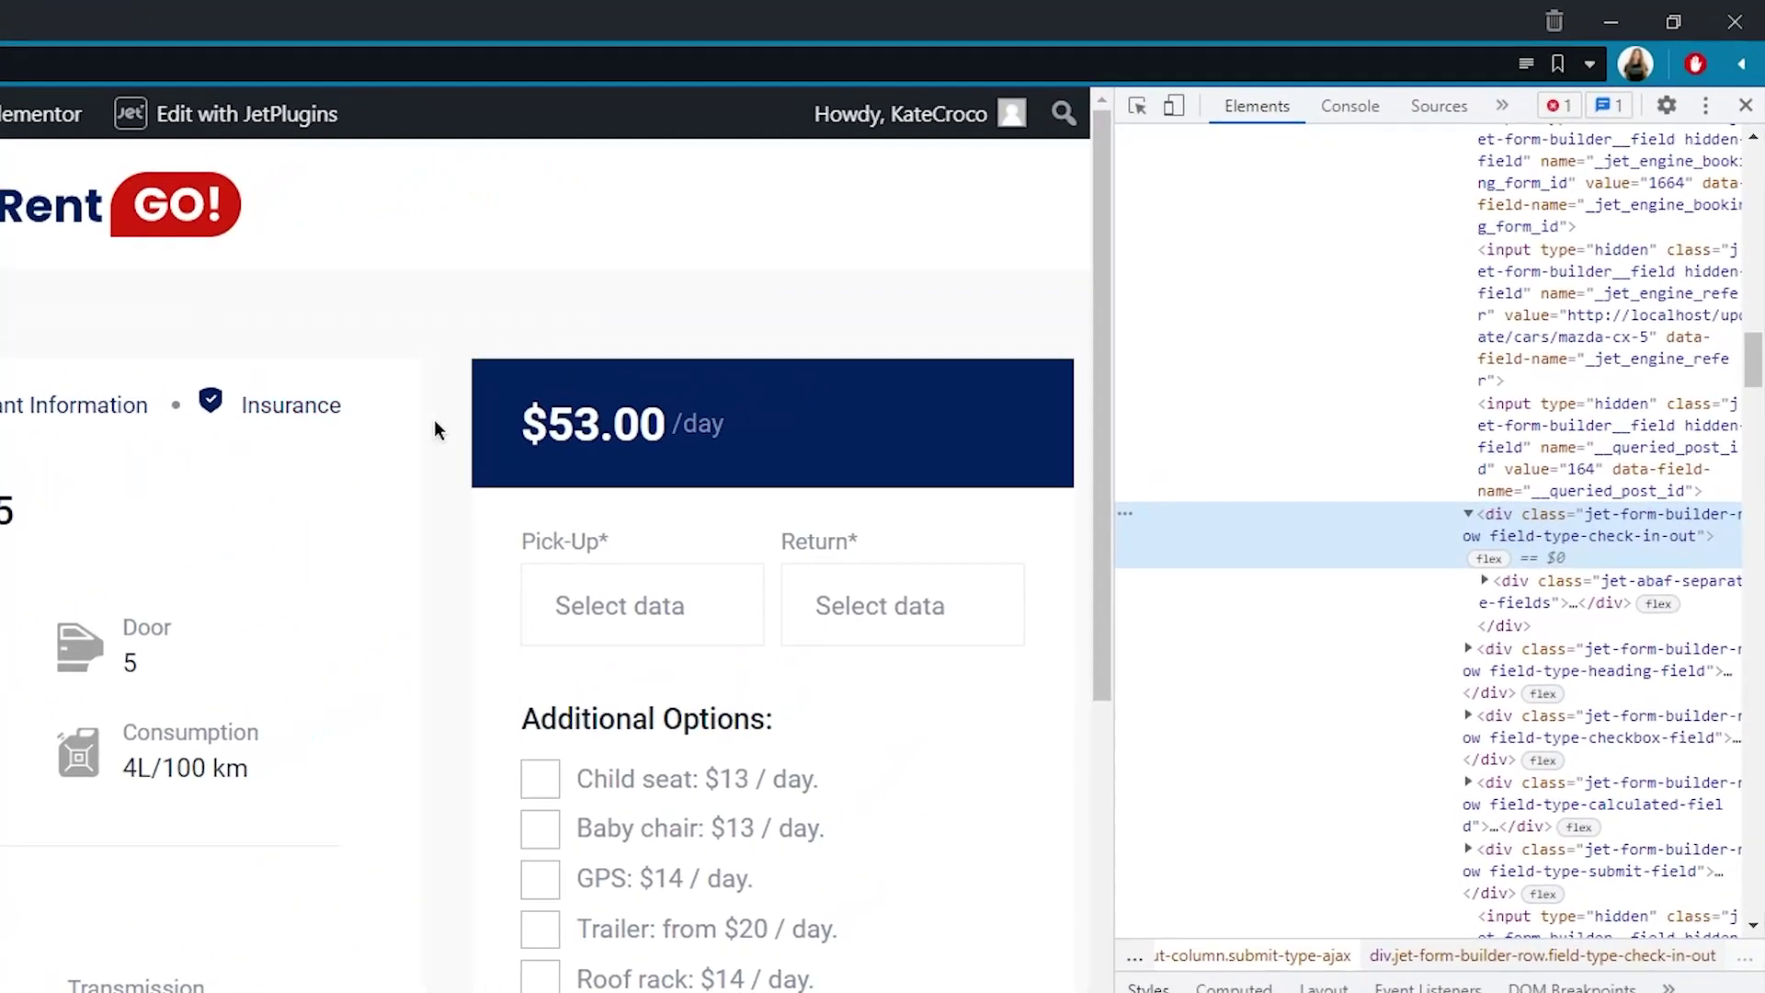
# Inspect the booking form markup in DevTools, then open the WordPress Dashboard in a new tab.
pyautogui.moveTo(1731, 359)
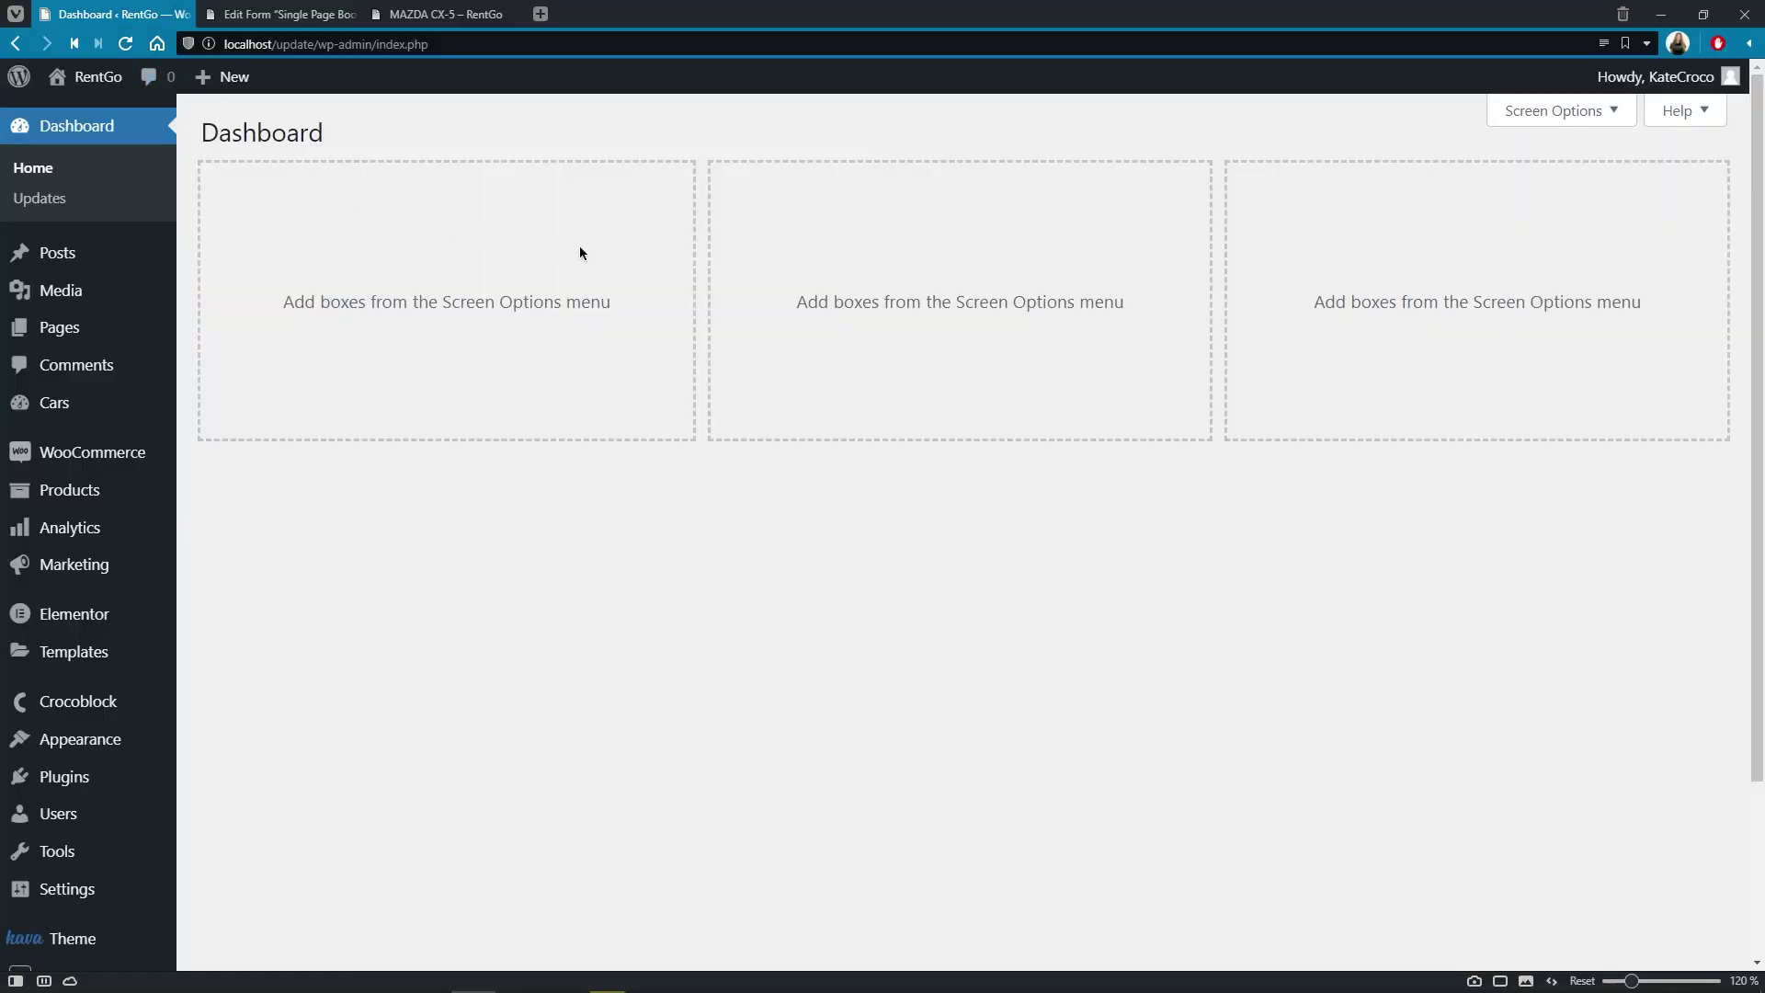
# Open JetFormBuilder's Form Records page from the admin sidebar.
pyautogui.scroll(-3, 799, 275)
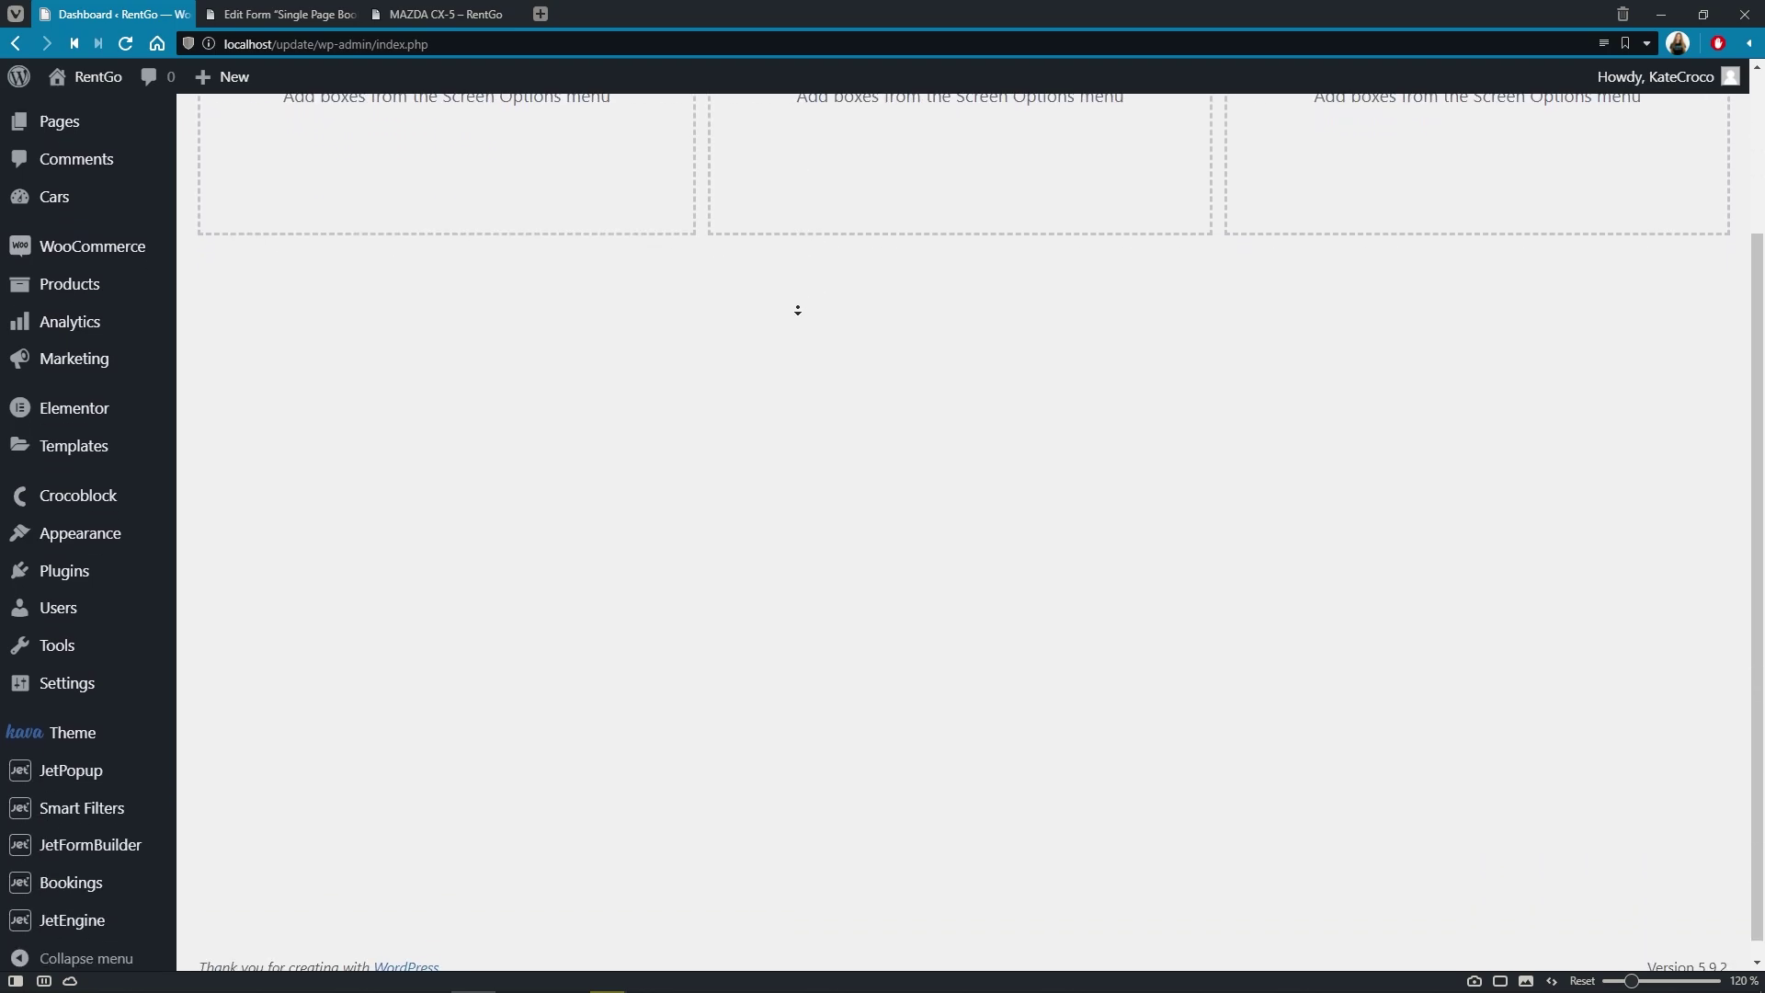
pyautogui.moveTo(150, 829)
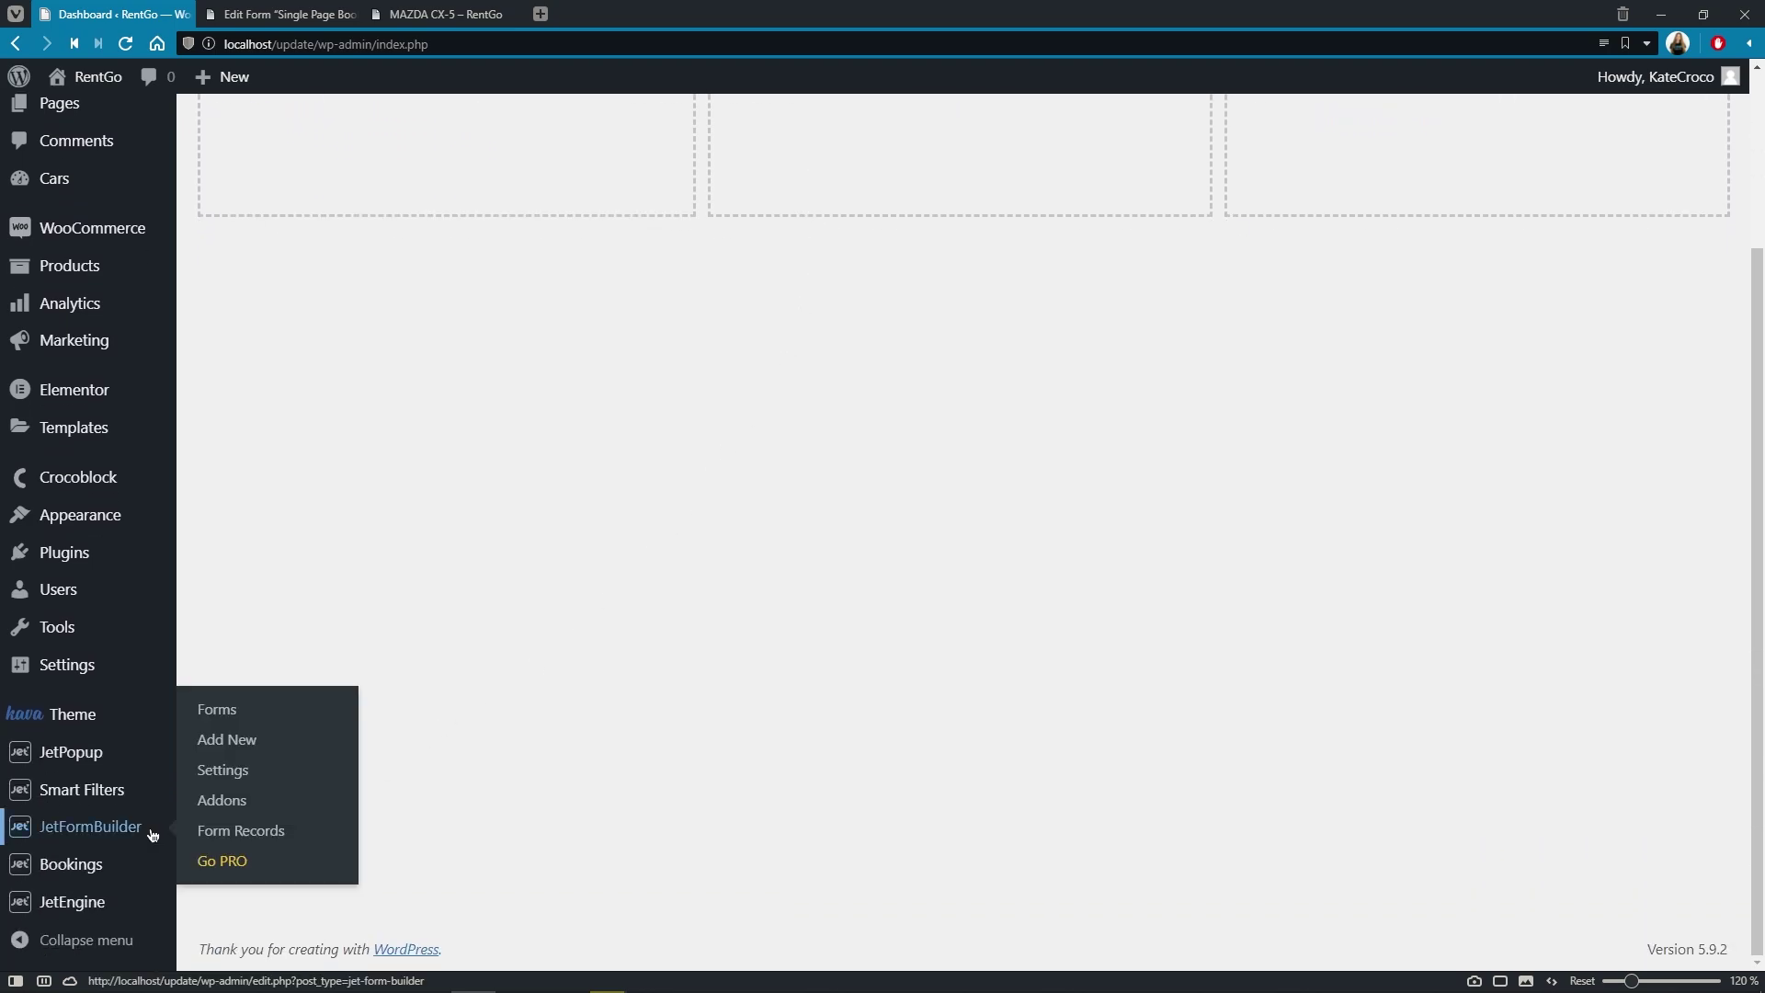
pyautogui.click(309, 836)
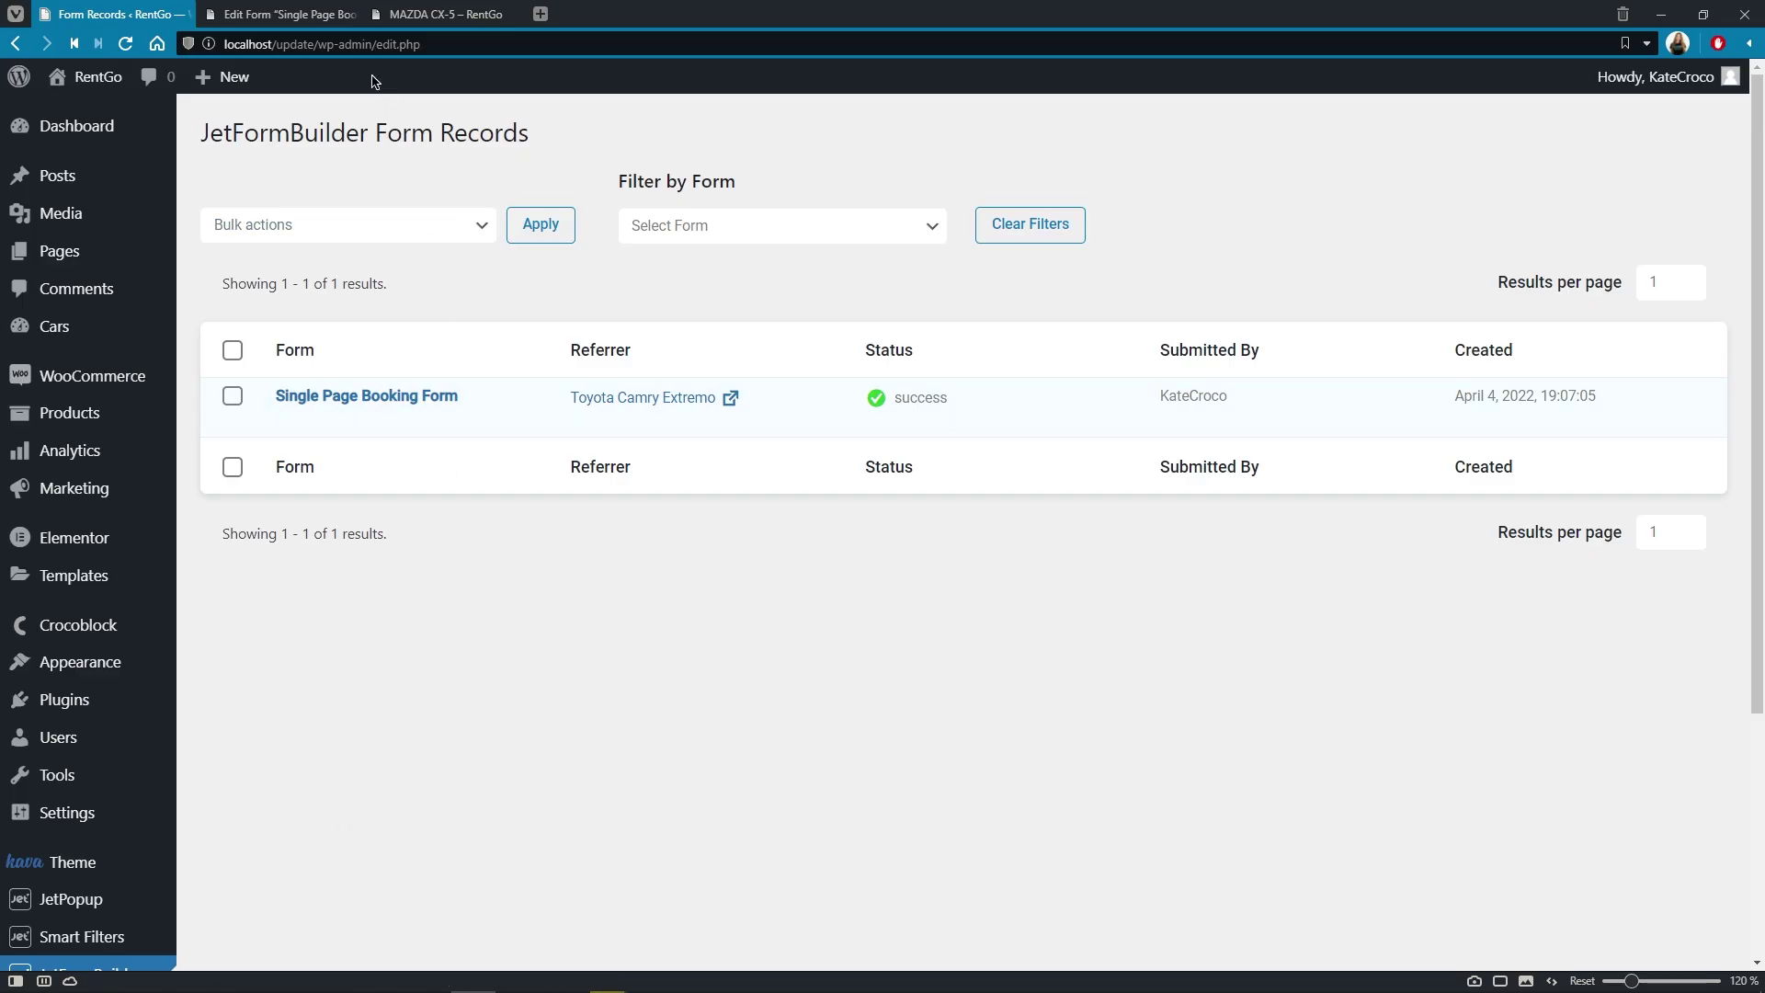
# Add a Save Form Record post-submit action to the booking form.
pyautogui.click(301, 20)
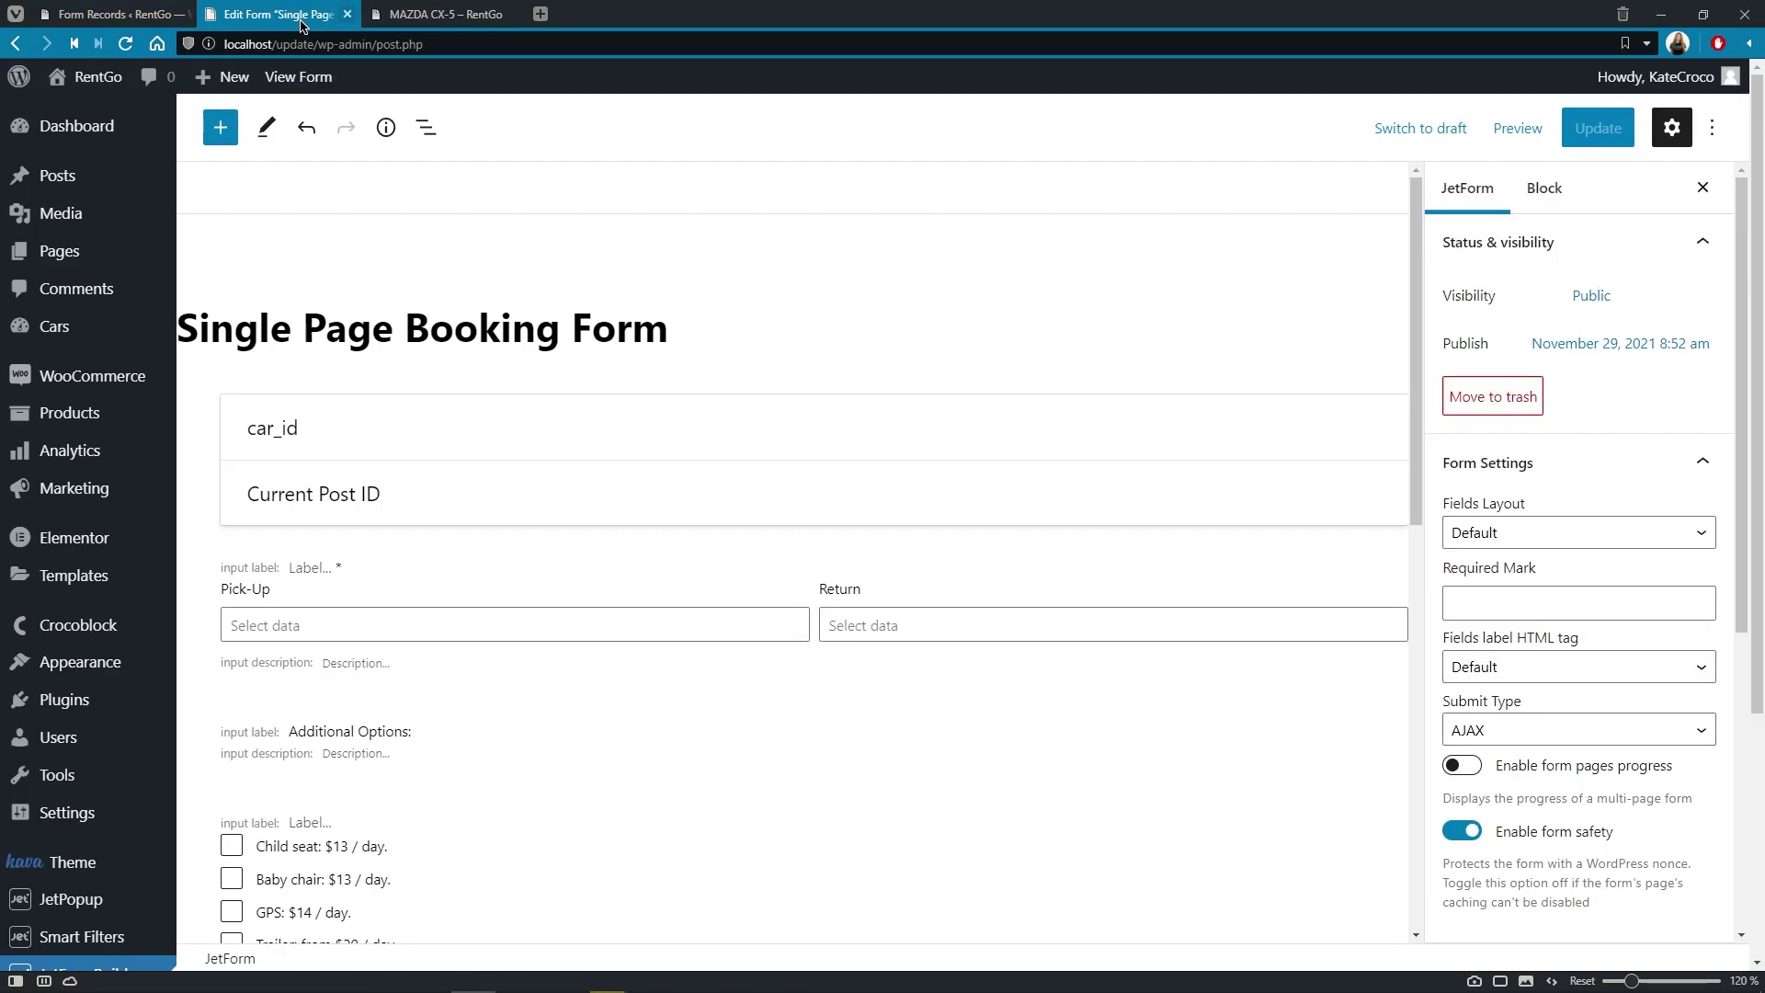
pyautogui.click(1712, 243)
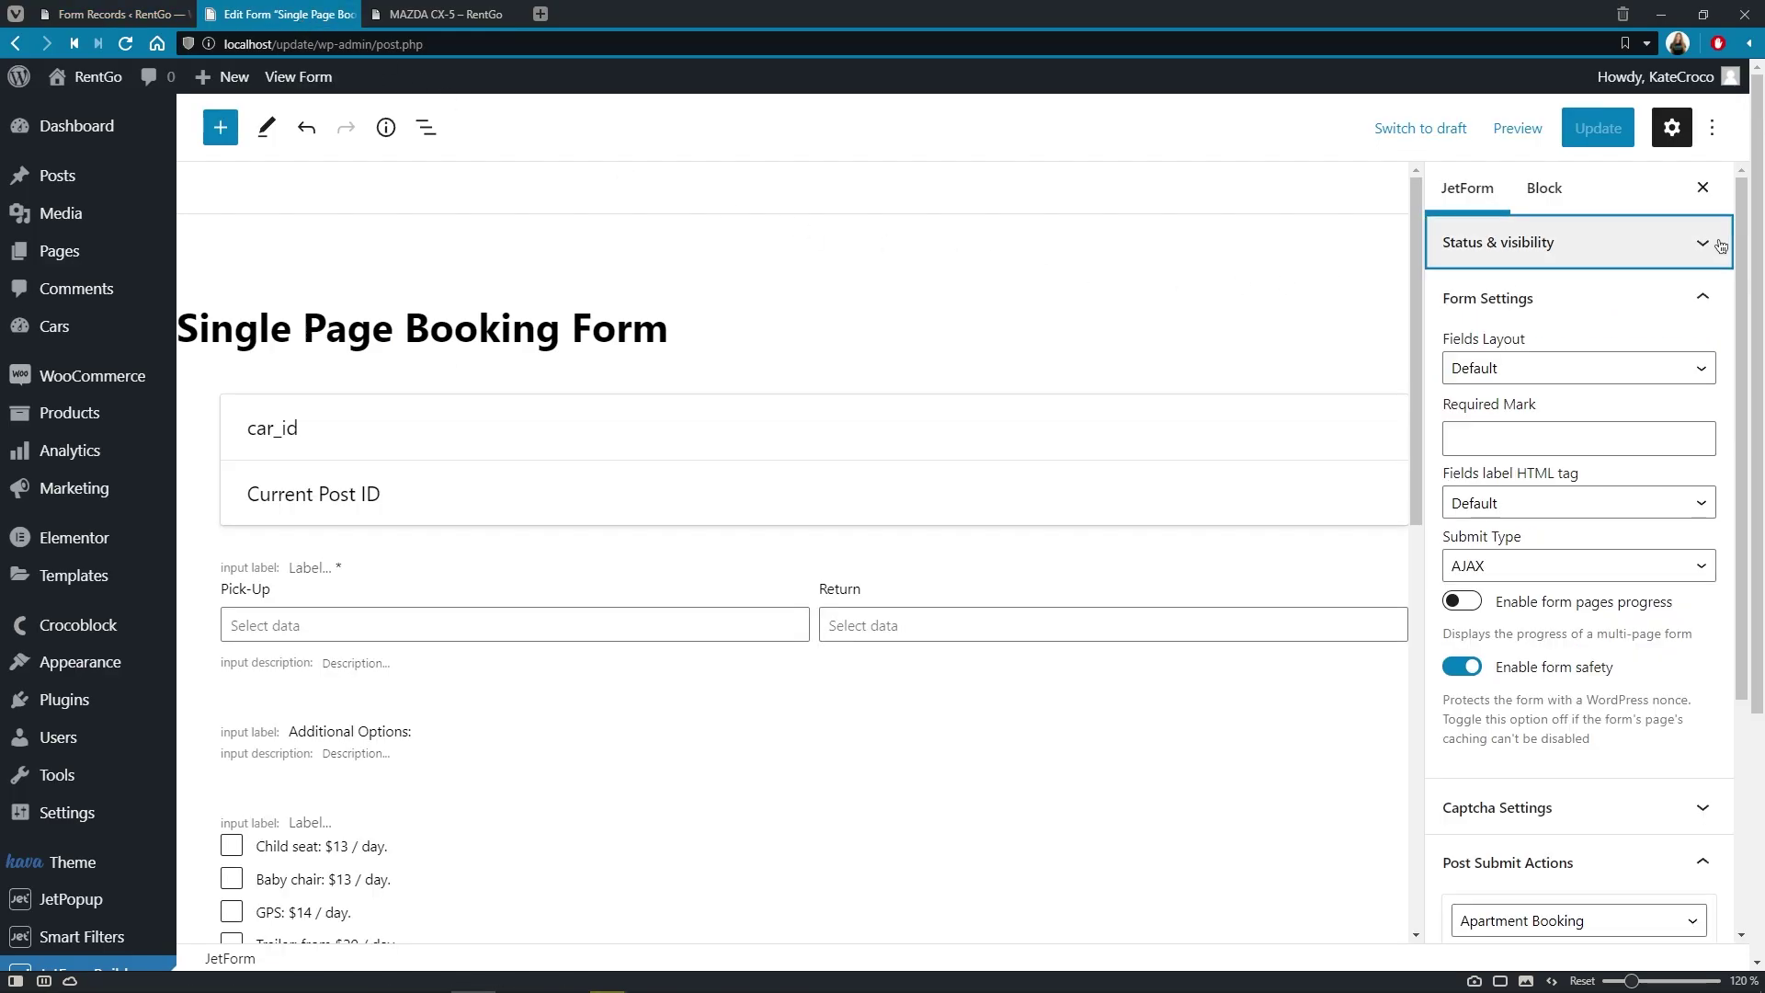
pyautogui.click(1713, 296)
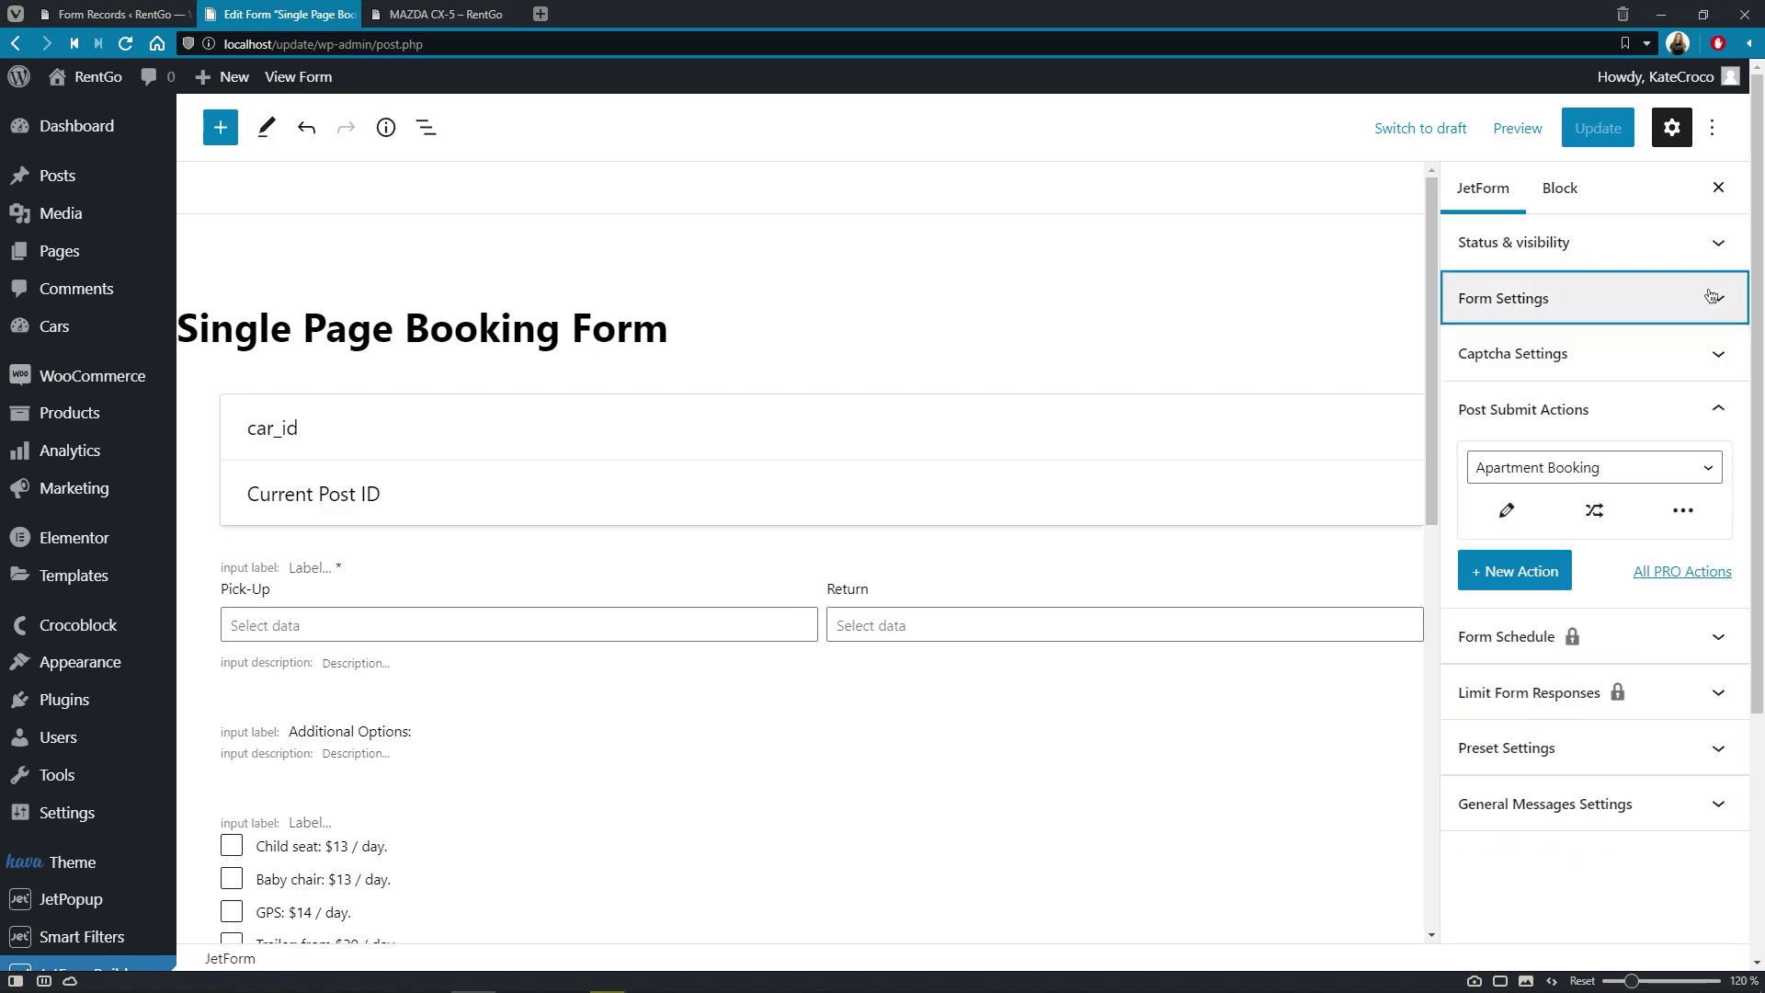
pyautogui.click(1550, 571)
pyautogui.click(1676, 580)
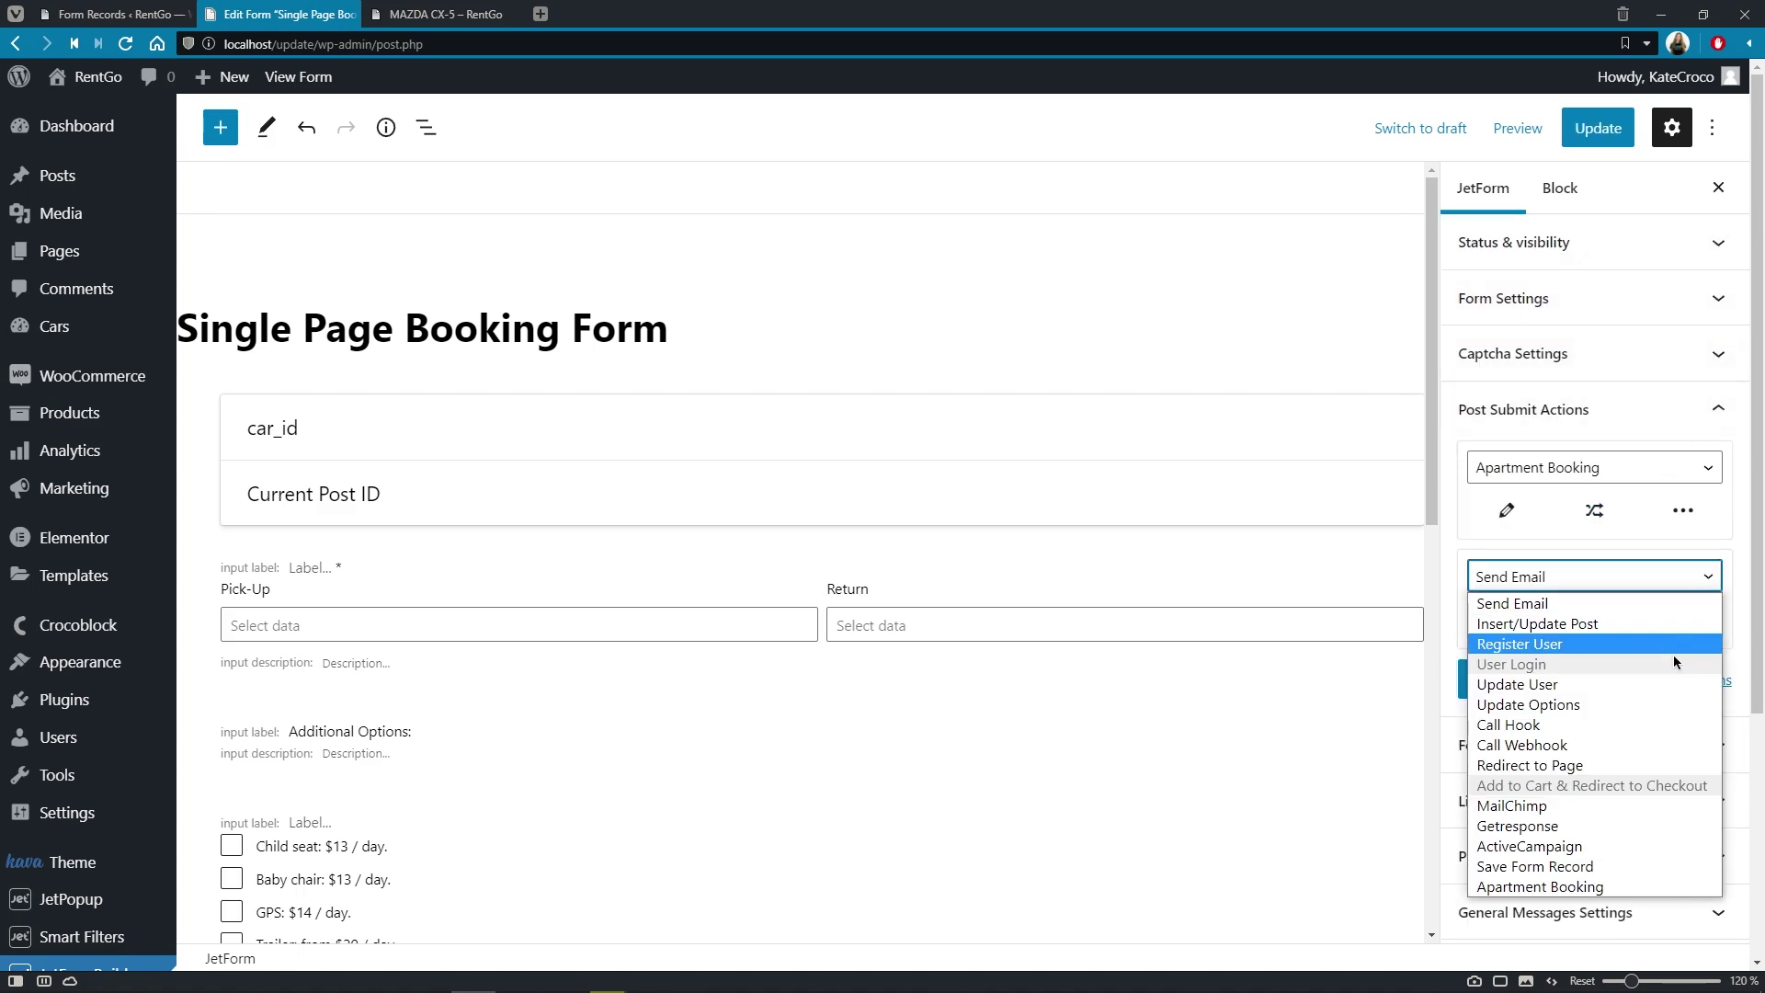
pyautogui.click(1658, 867)
# Enable storing the IP address and request headers in Save Form Record, and update the form.
pyautogui.click(1512, 622)
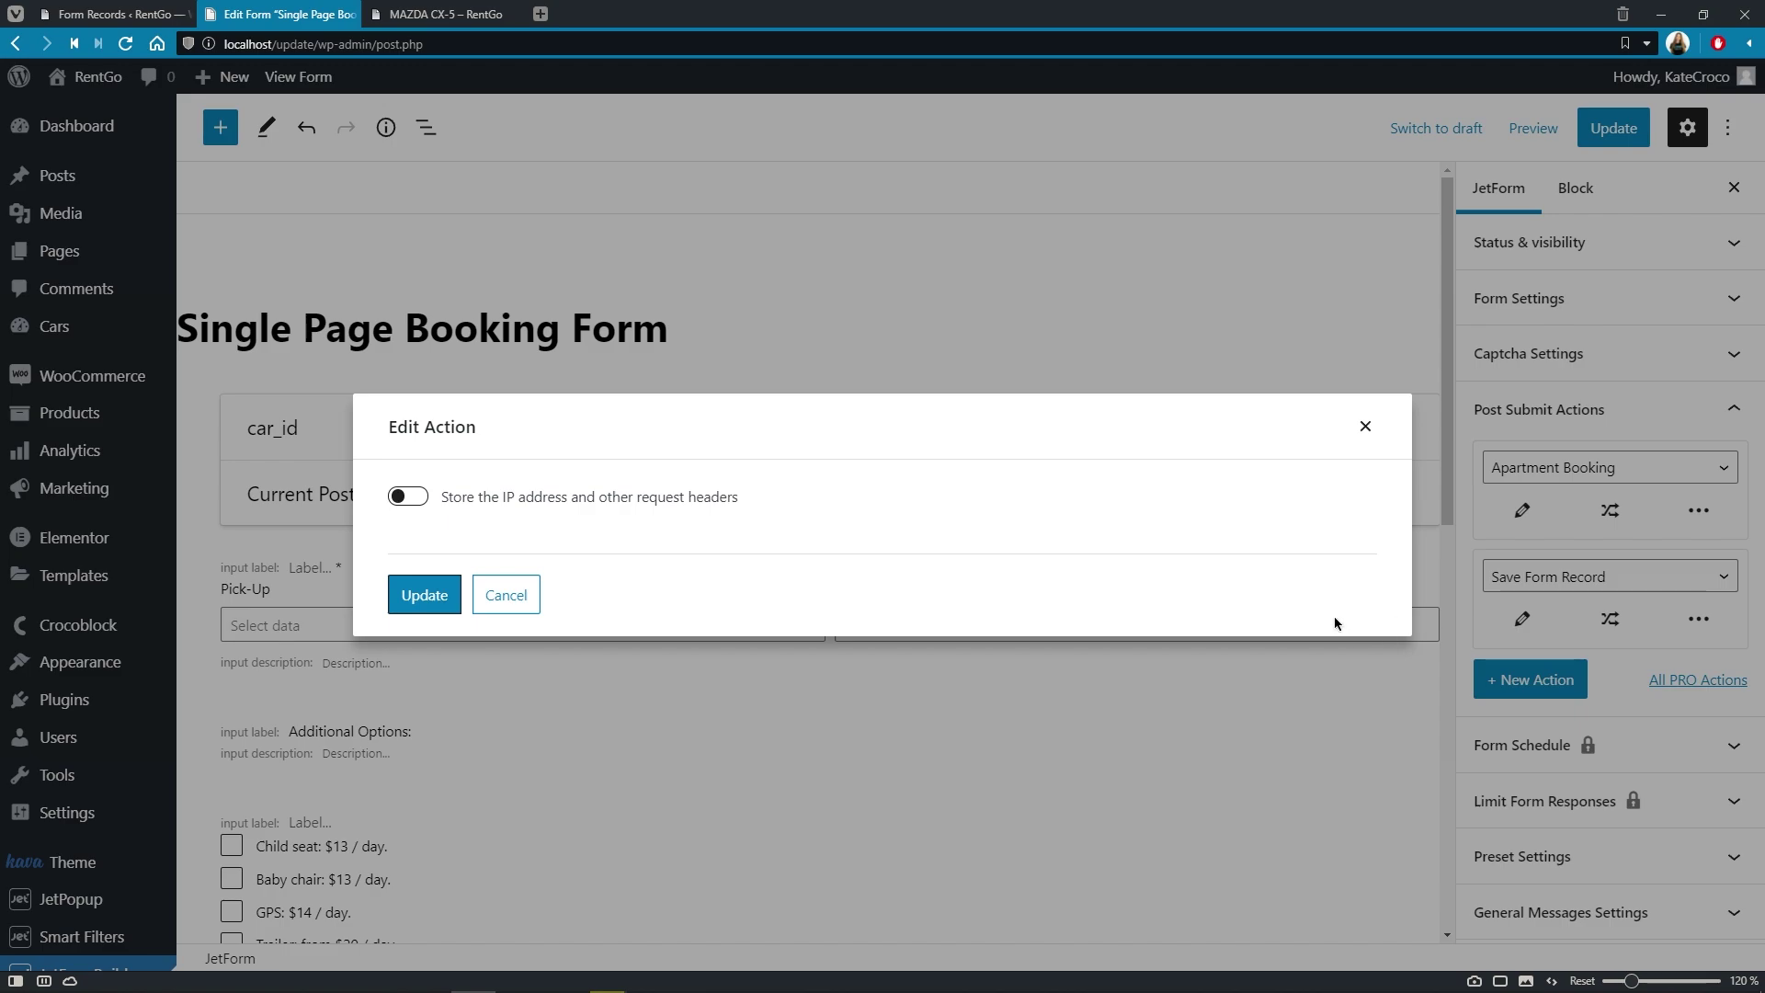
pyautogui.click(425, 499)
pyautogui.click(424, 596)
pyautogui.click(1597, 133)
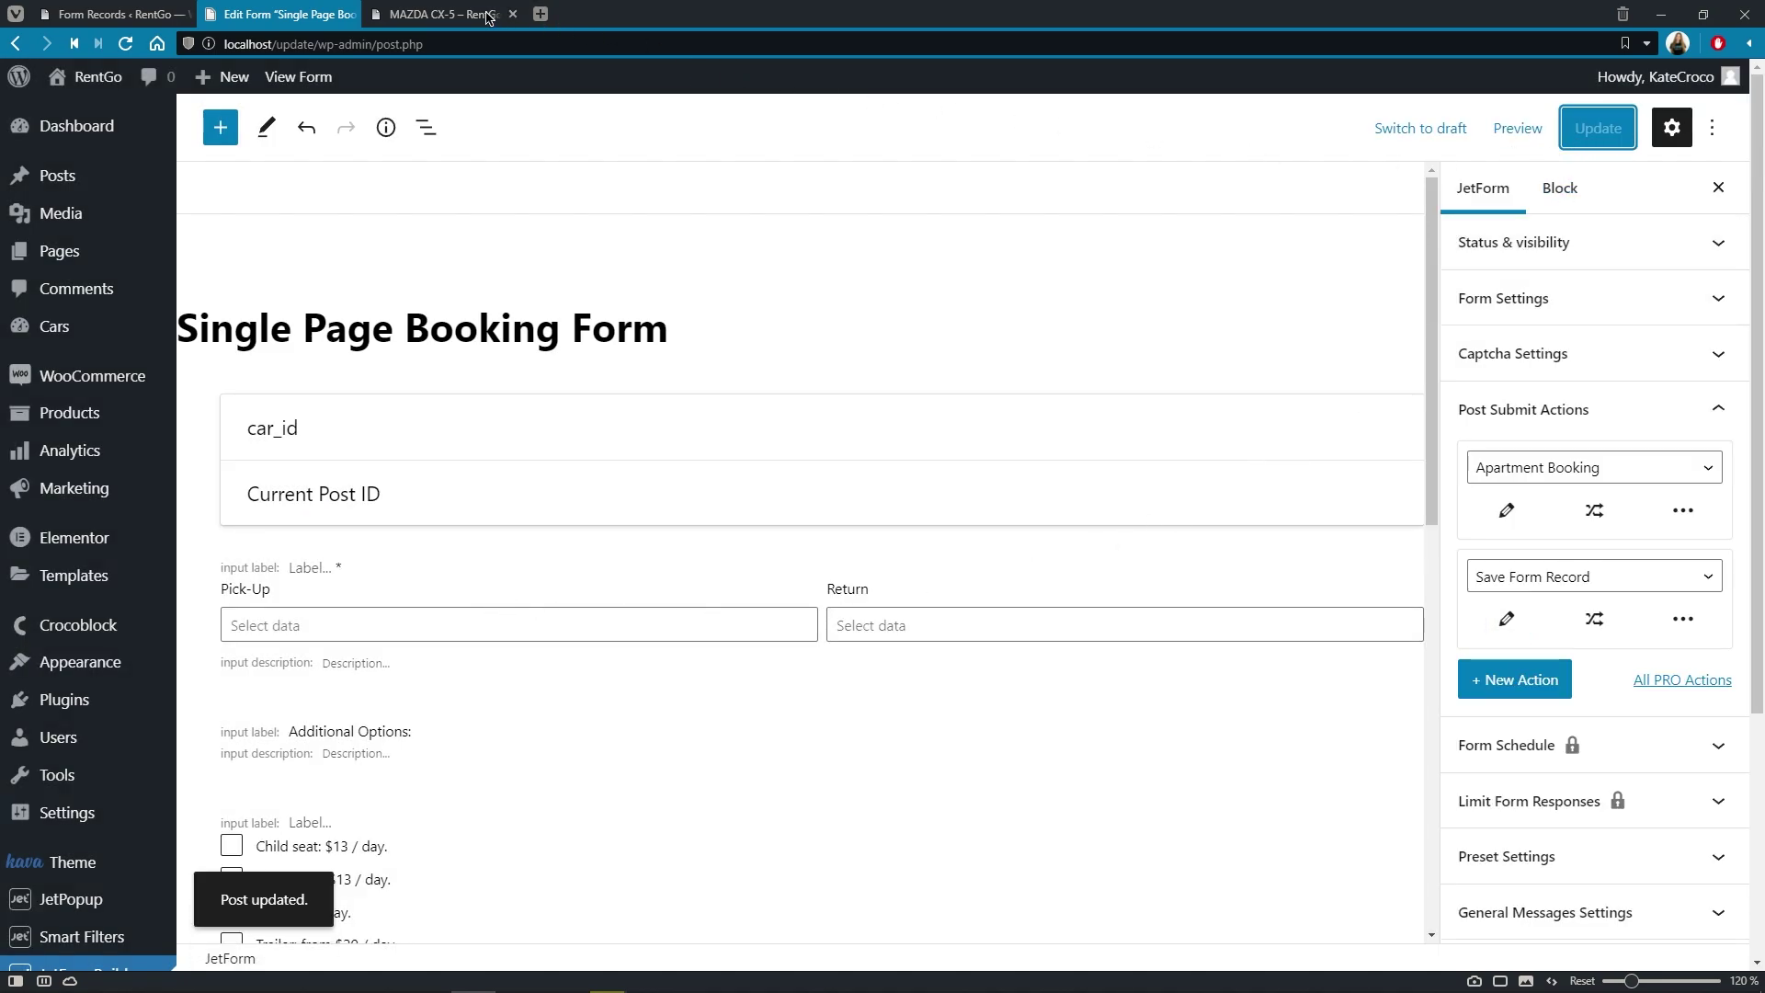
# Book the MAZDA CX-5 for 21–23 April 2022 with GPS and Trailer ($261.00), then go to Form Records.
pyautogui.click(453, 14)
pyautogui.click(1195, 408)
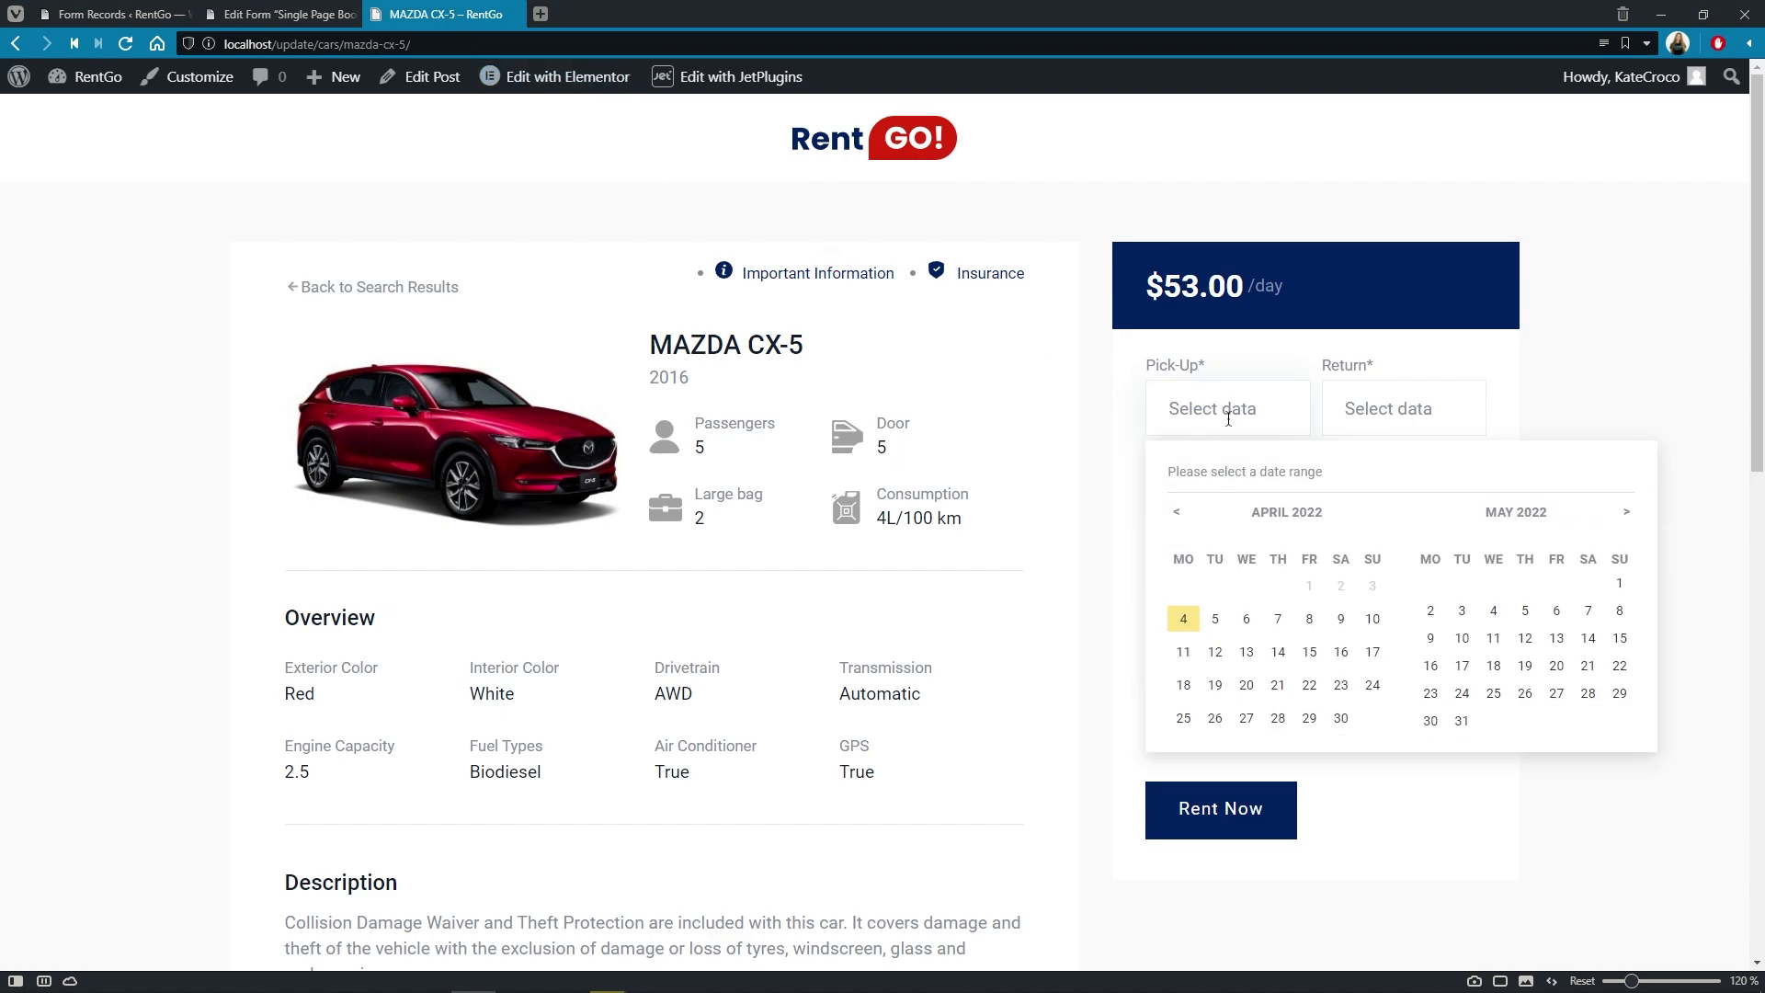
pyautogui.click(1278, 685)
pyautogui.click(1339, 688)
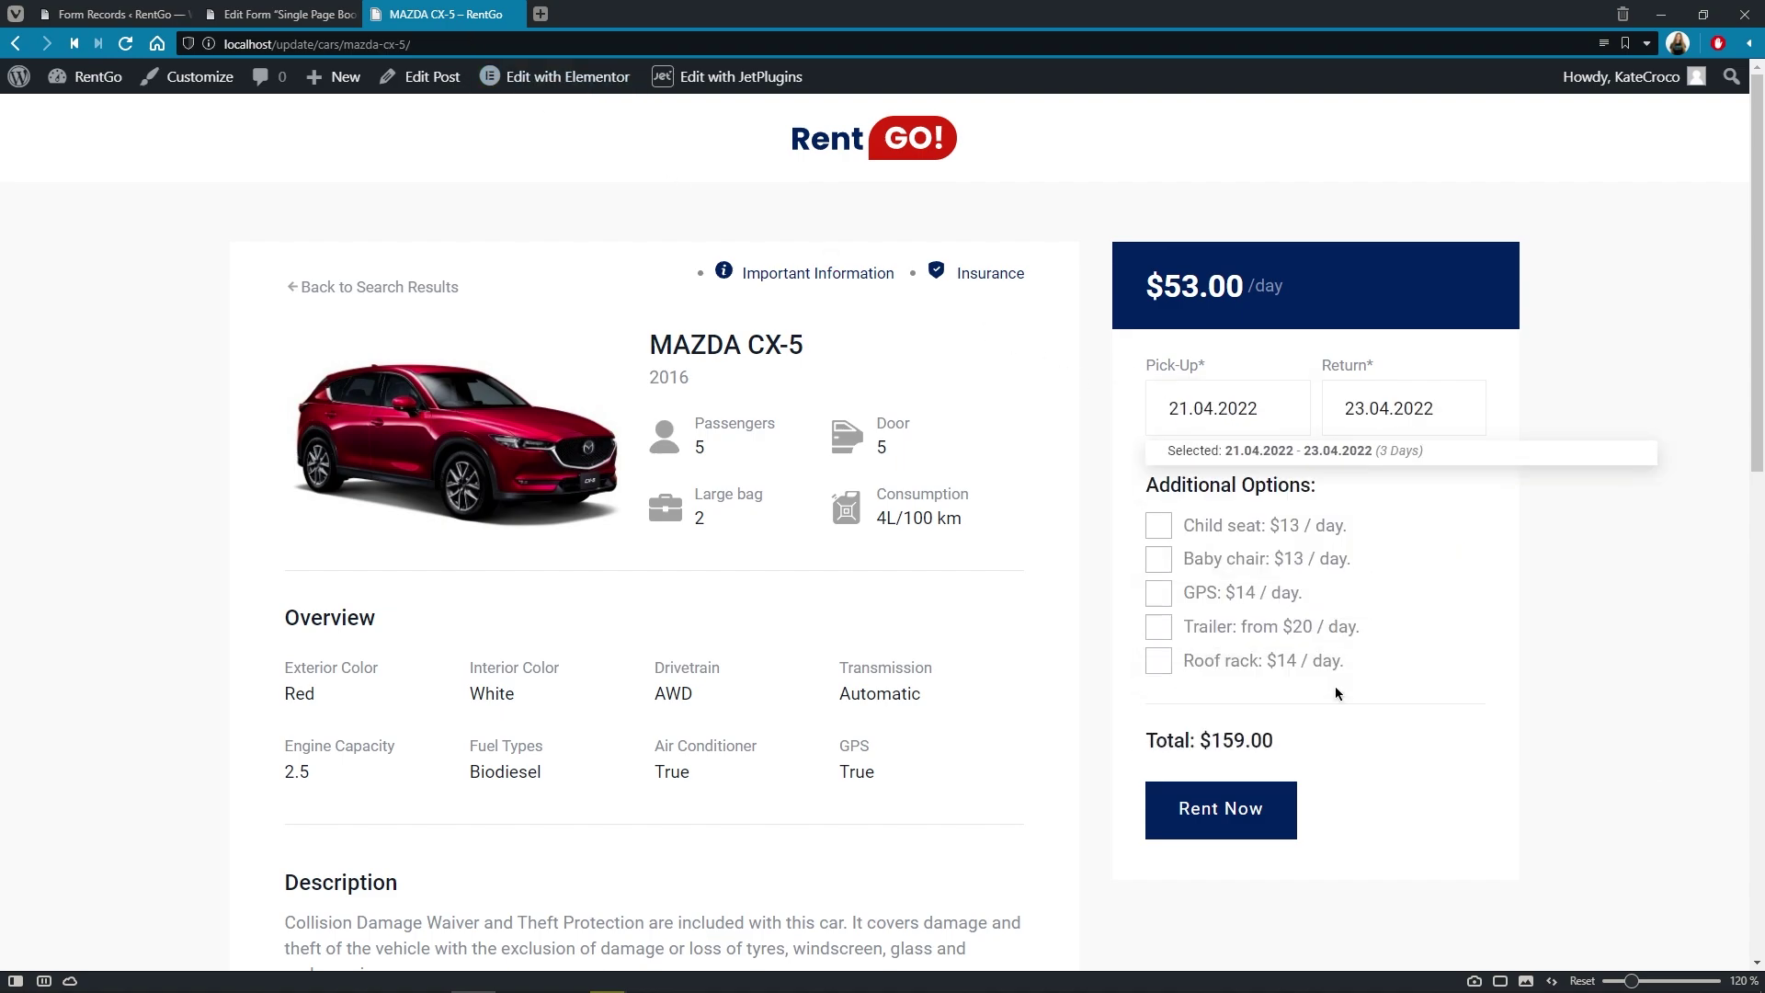
pyautogui.click(1156, 596)
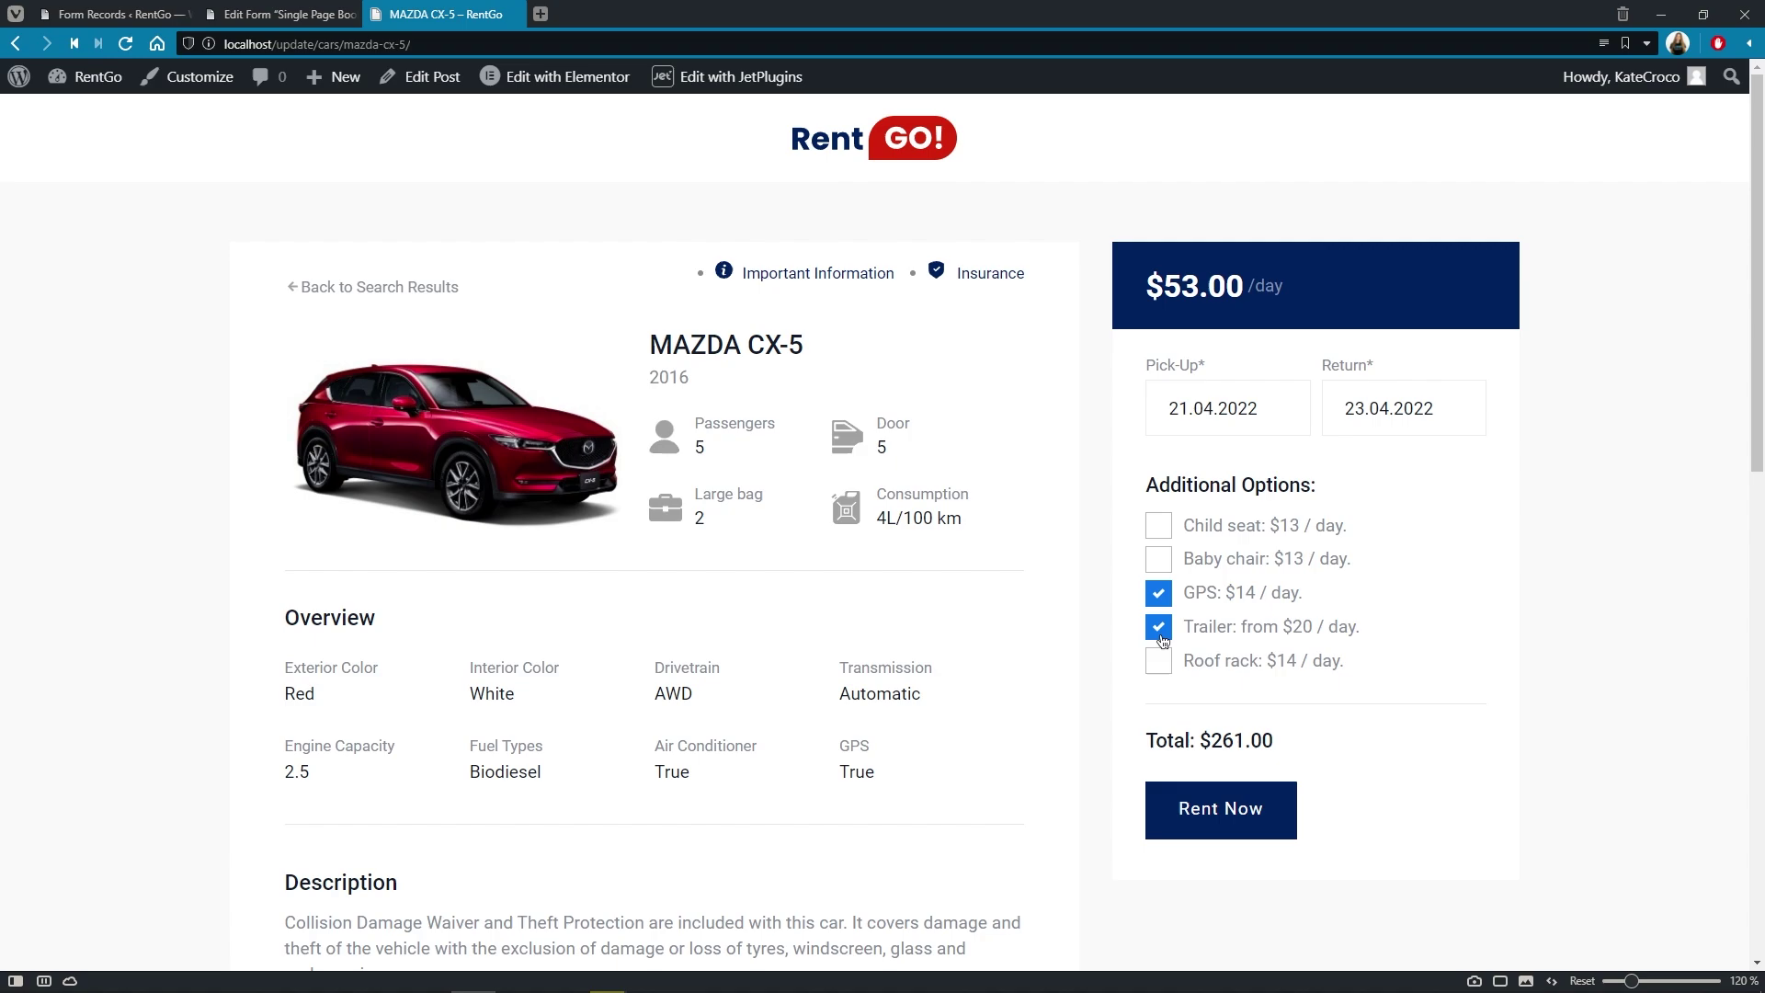
pyautogui.click(1238, 809)
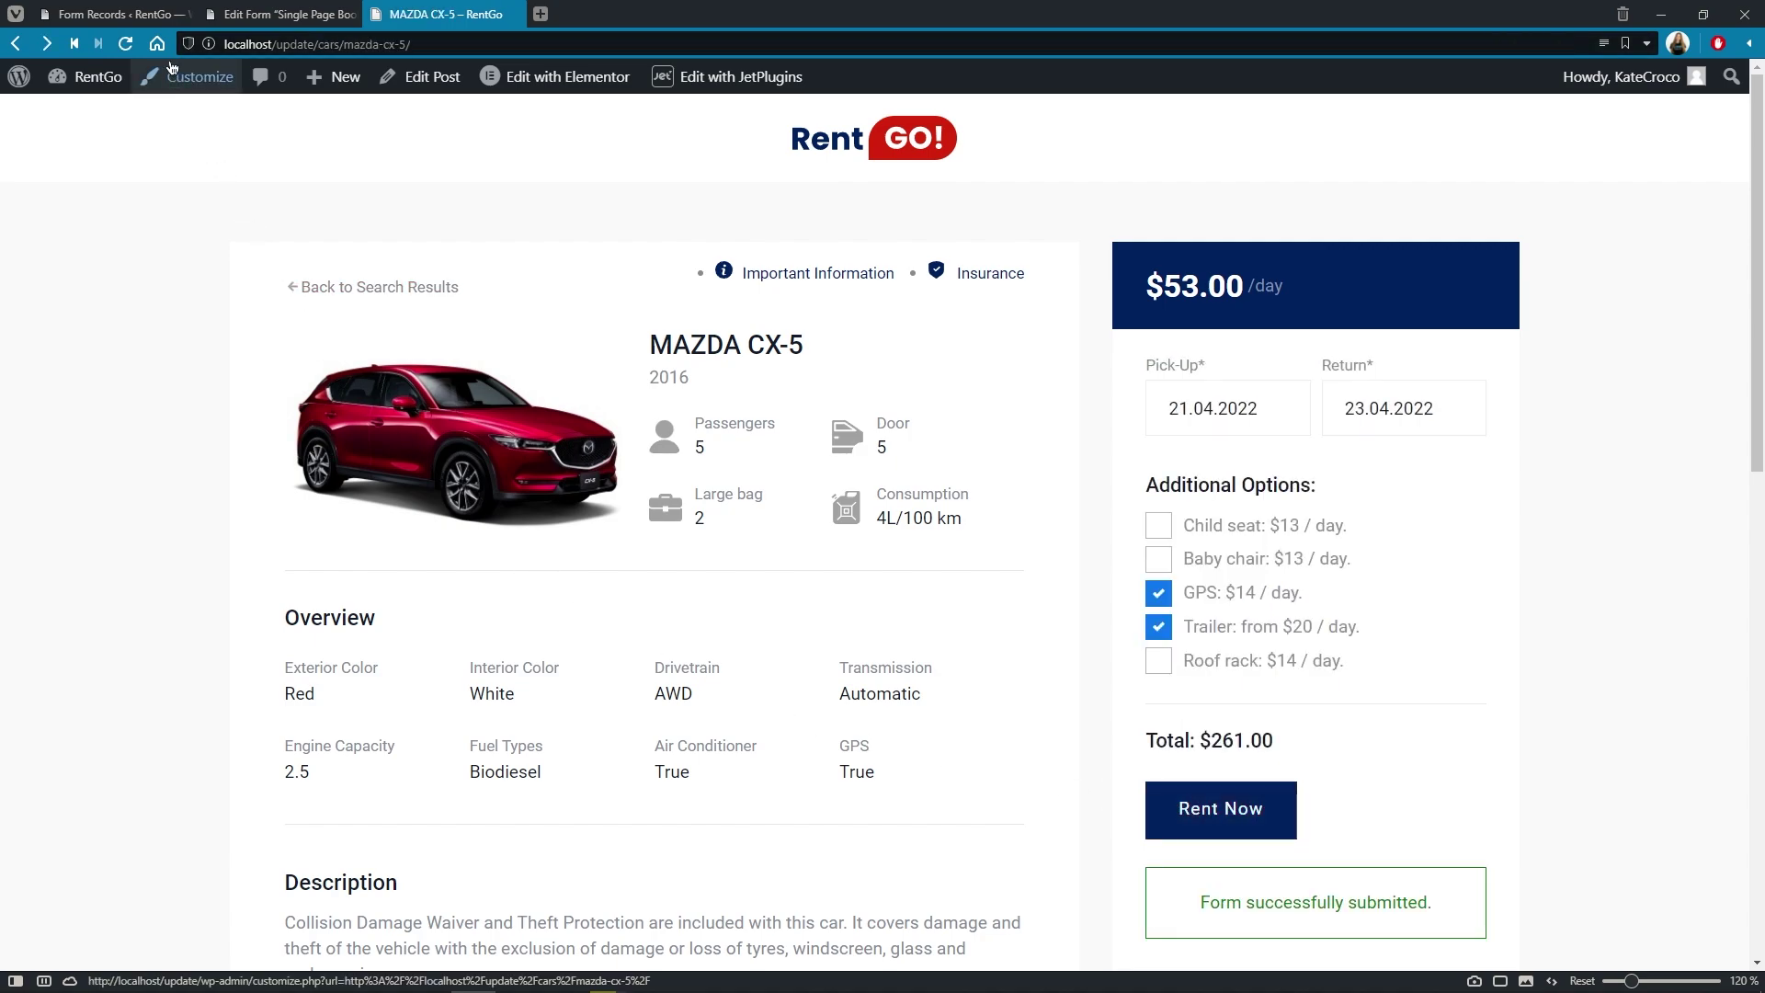
pyautogui.click(111, 14)
# Reload Form Records, browse the Bulk actions and form filter lists, and open the MAZDA CX-5 record.
pyautogui.click(125, 44)
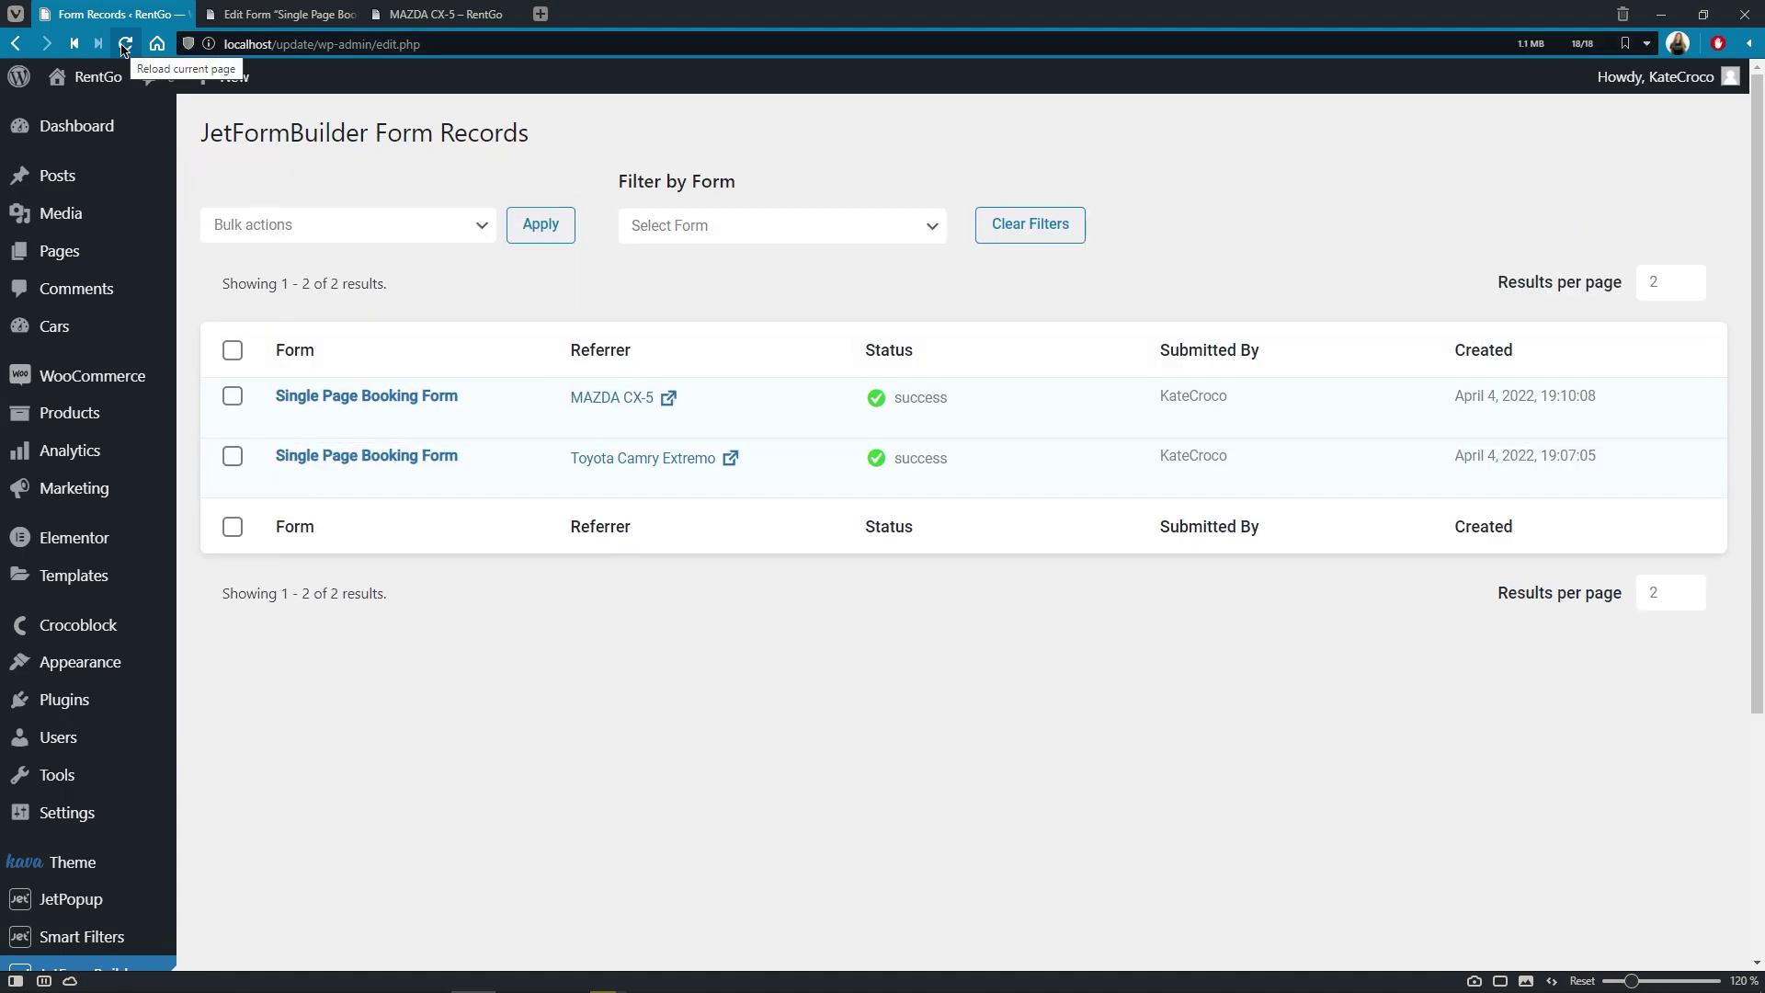
pyautogui.click(479, 227)
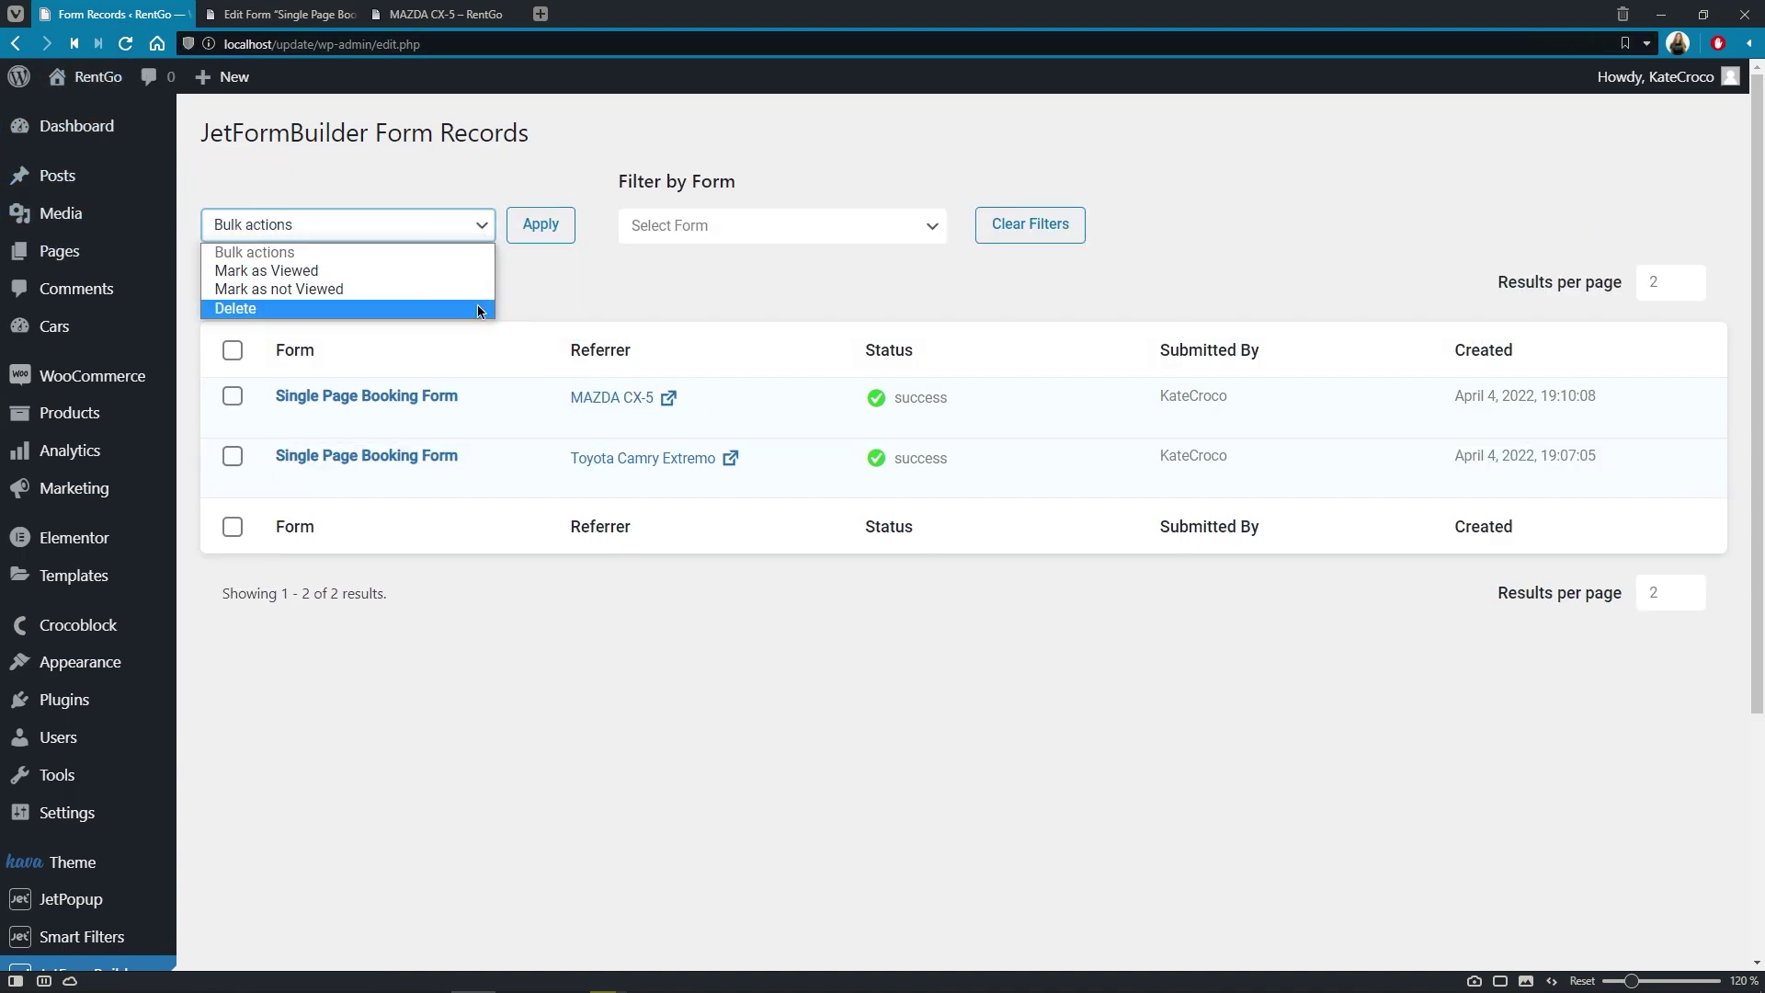
pyautogui.click(933, 227)
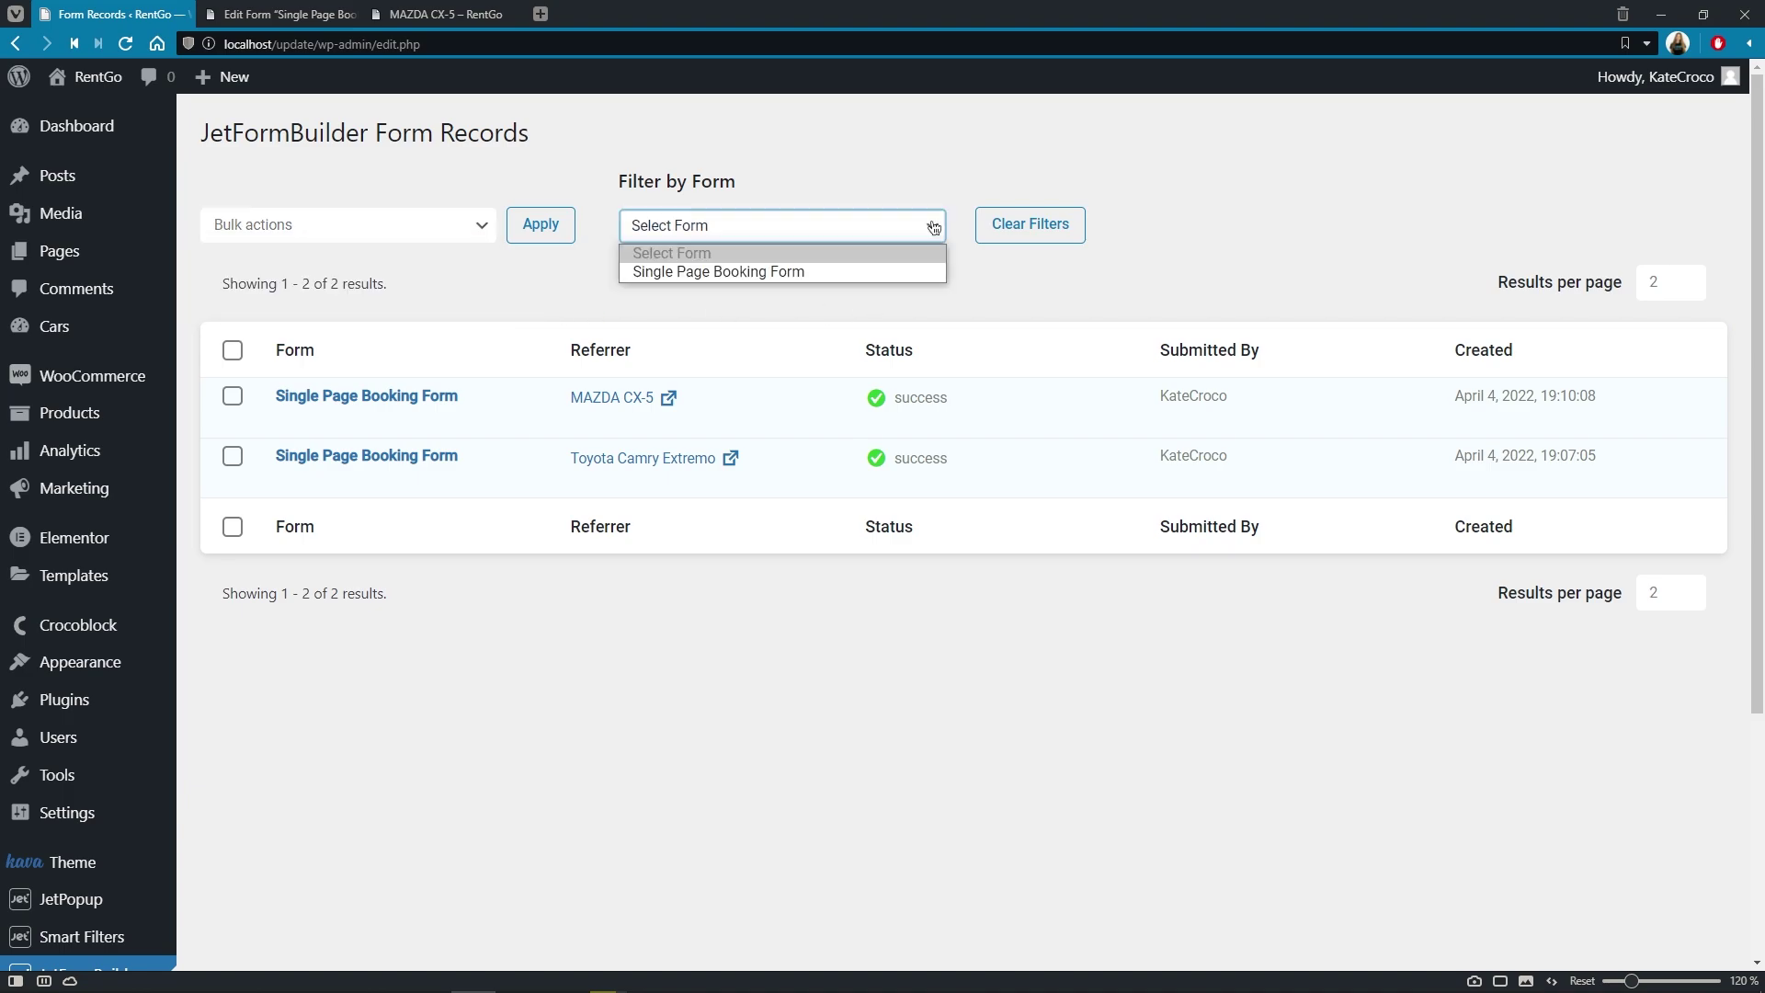
pyautogui.click(933, 227)
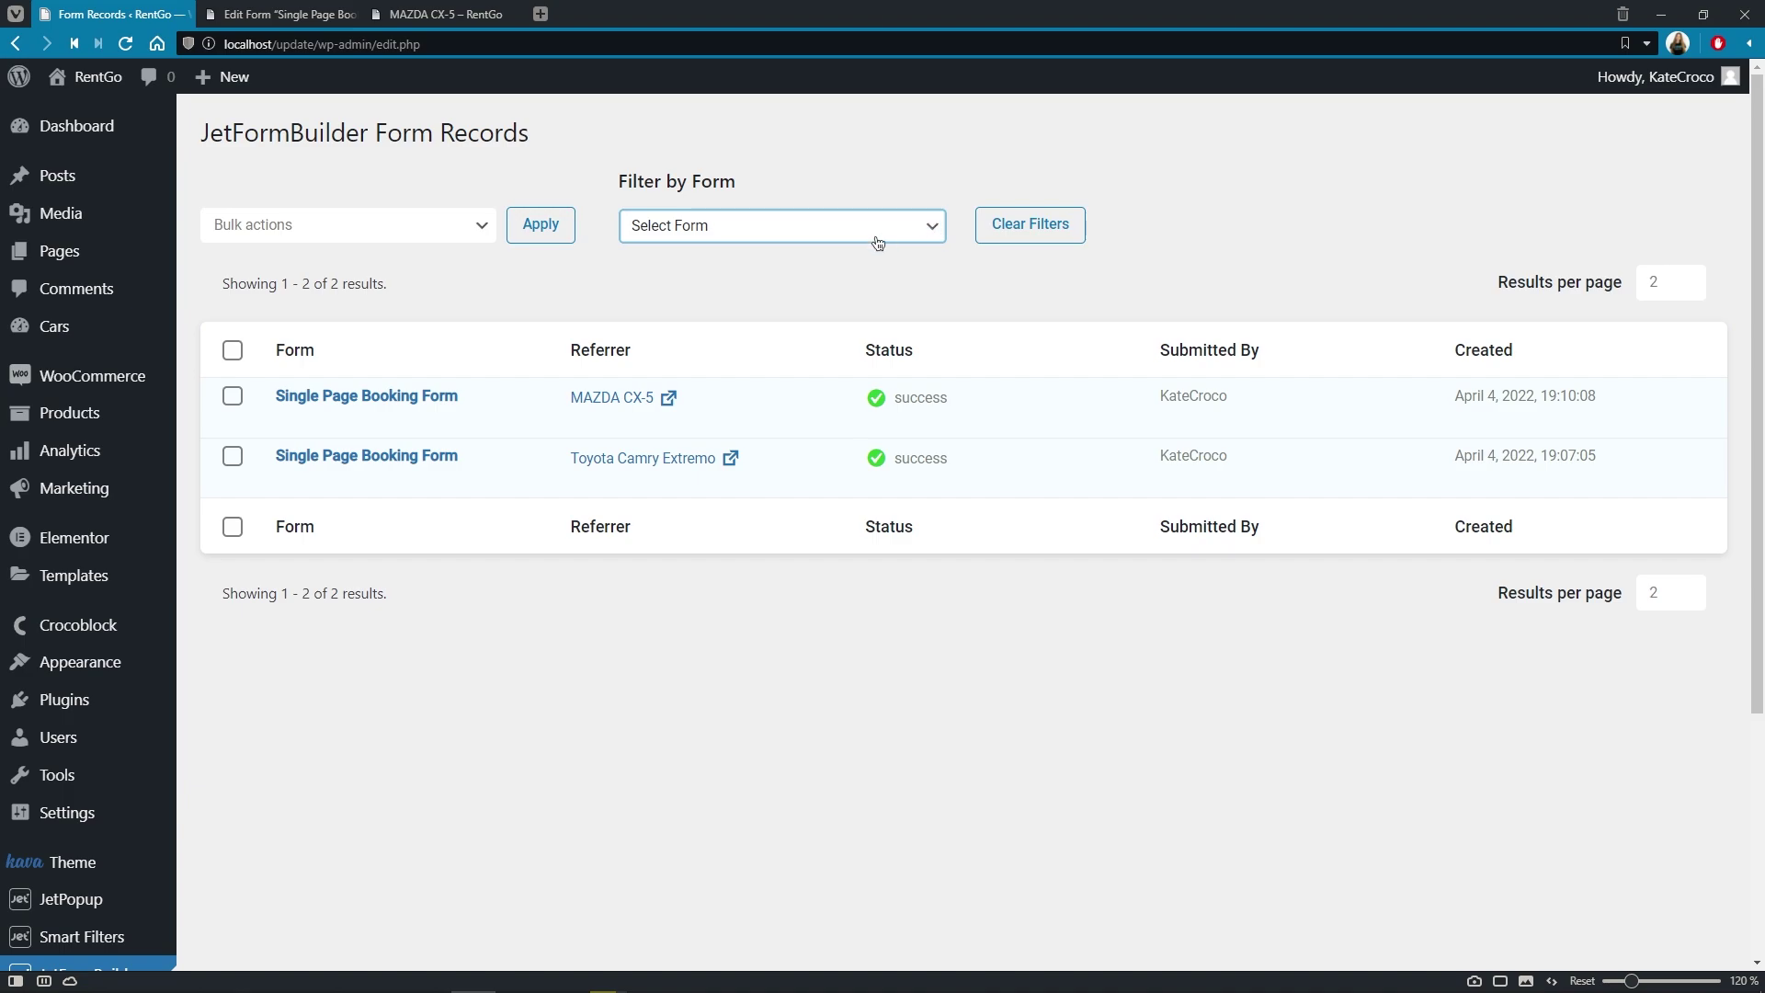
pyautogui.click(289, 425)
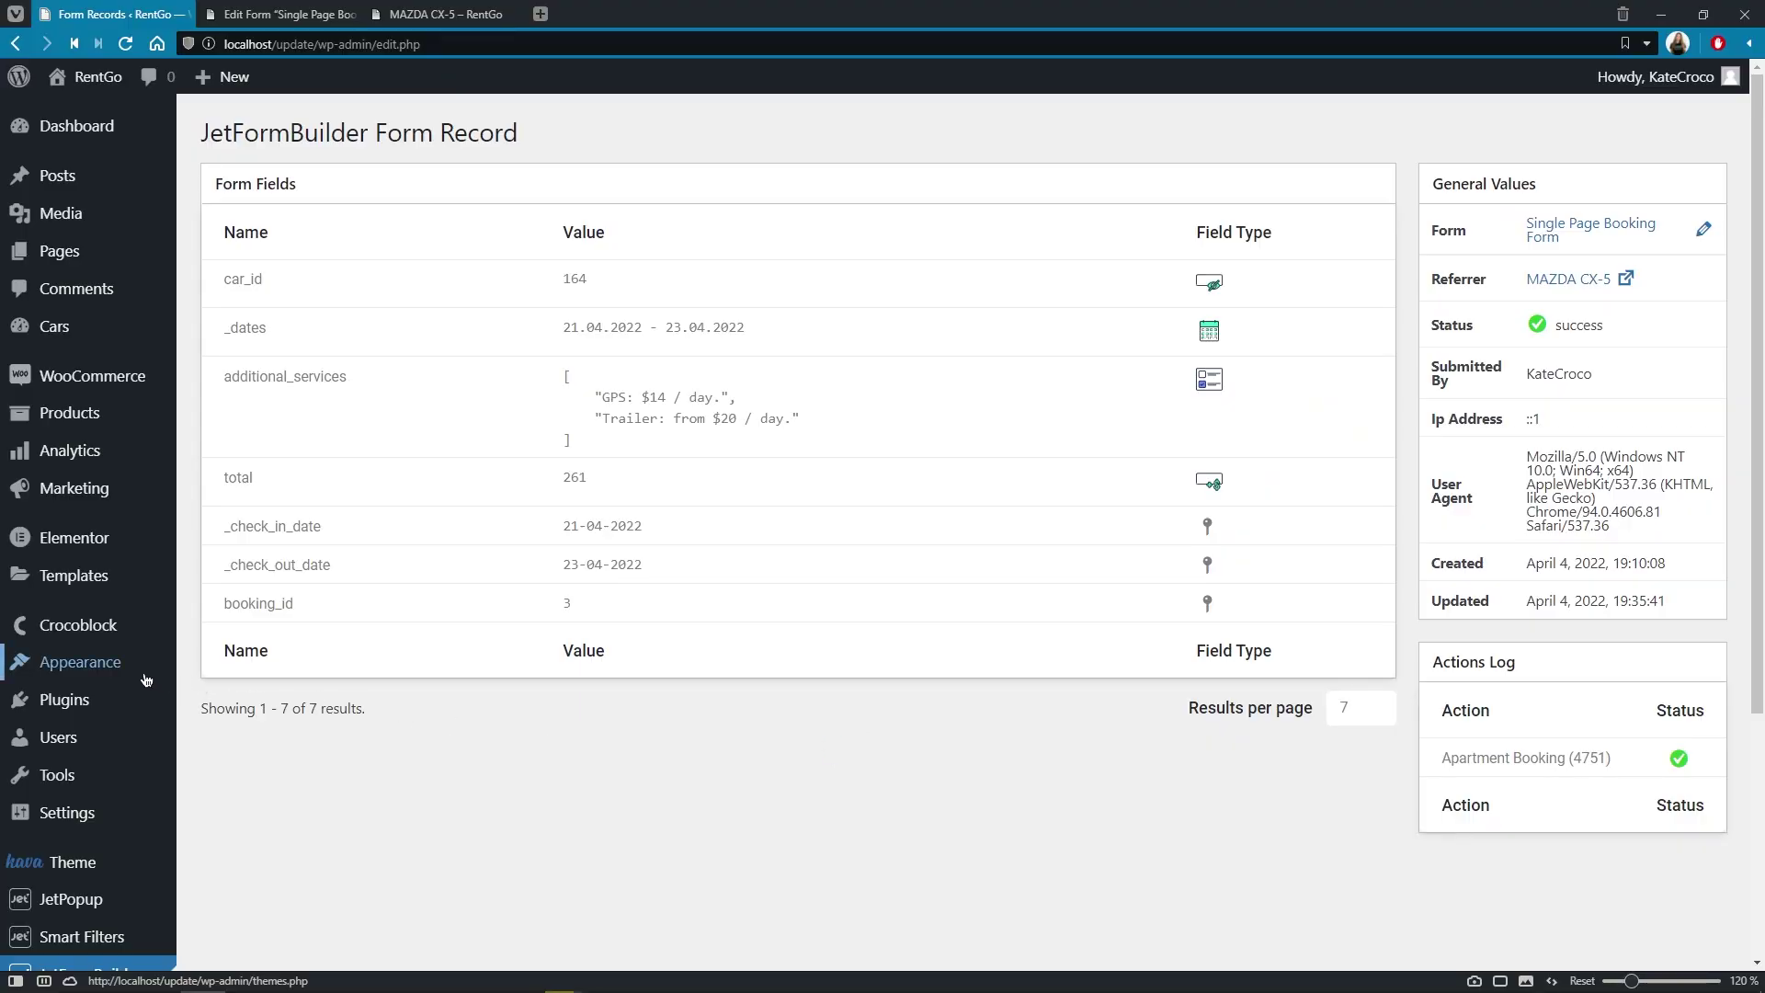
# Highlight the dev-mode filter on line 82 of functions.php, then open JetFormBuilder Payments.
pyautogui.moveTo(146, 676)
pyautogui.click(316, 821)
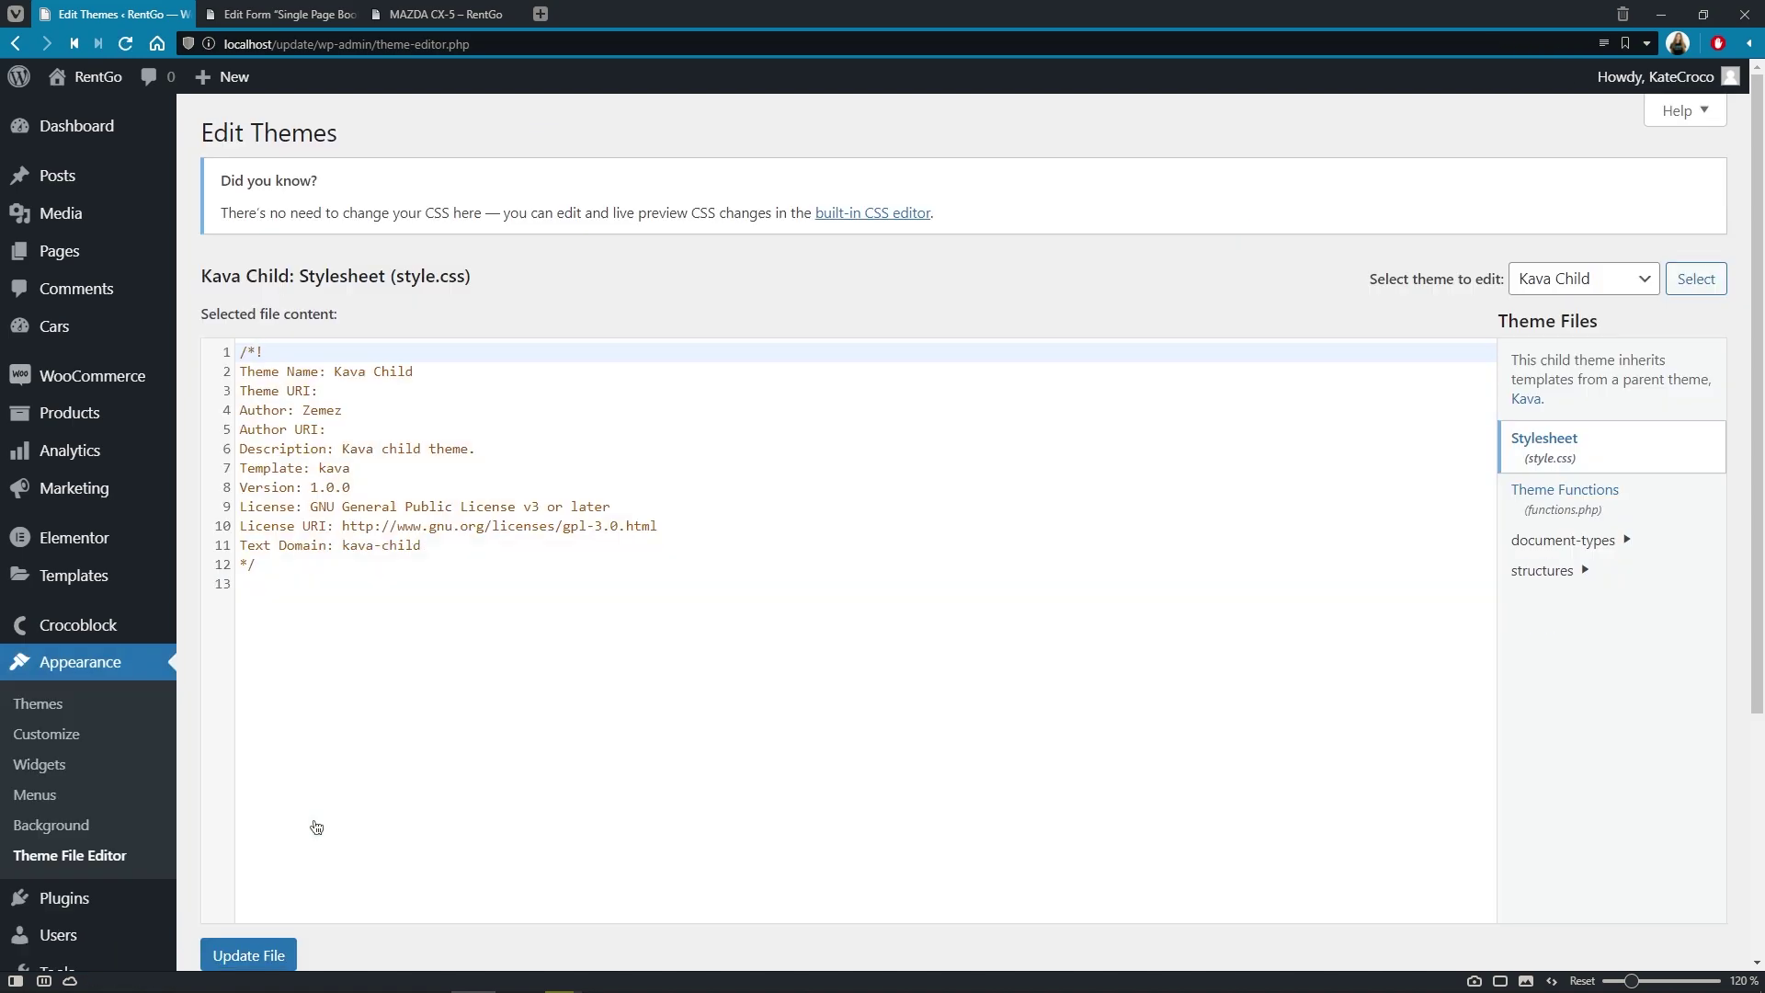
pyautogui.click(1636, 508)
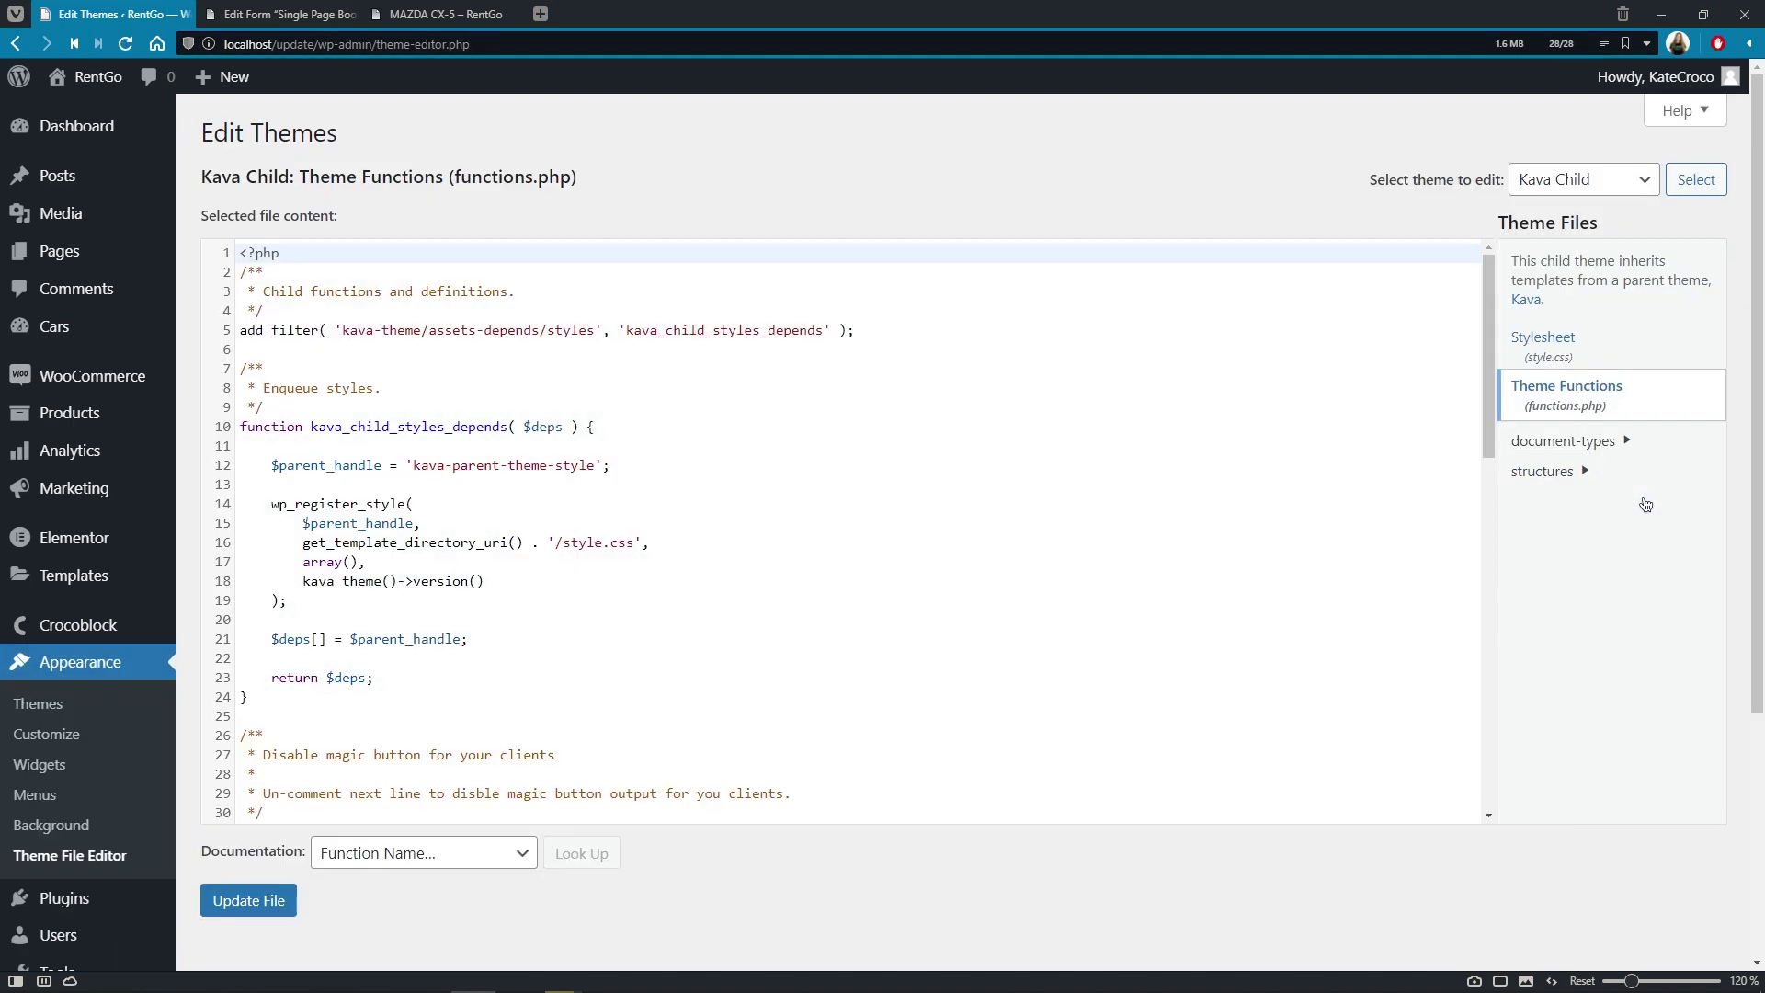
pyautogui.moveTo(1493, 459); pyautogui.dragTo(1456, 811)
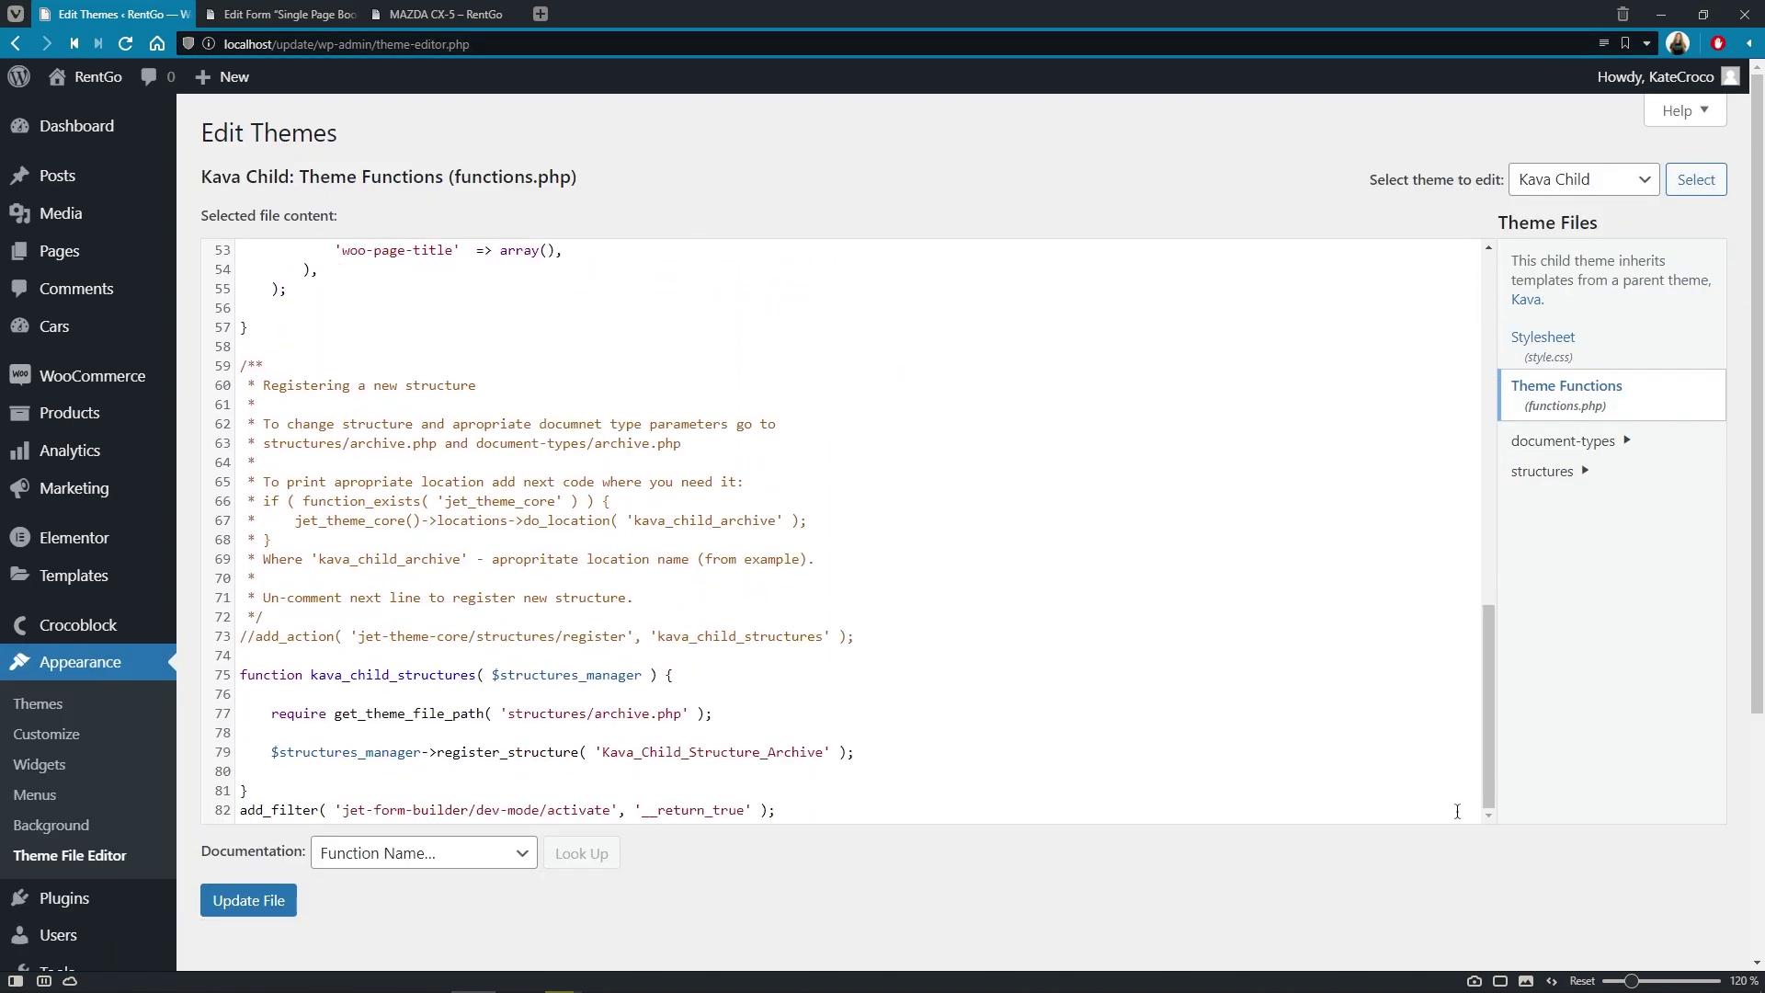
pyautogui.moveTo(865, 820); pyautogui.dragTo(250, 816)
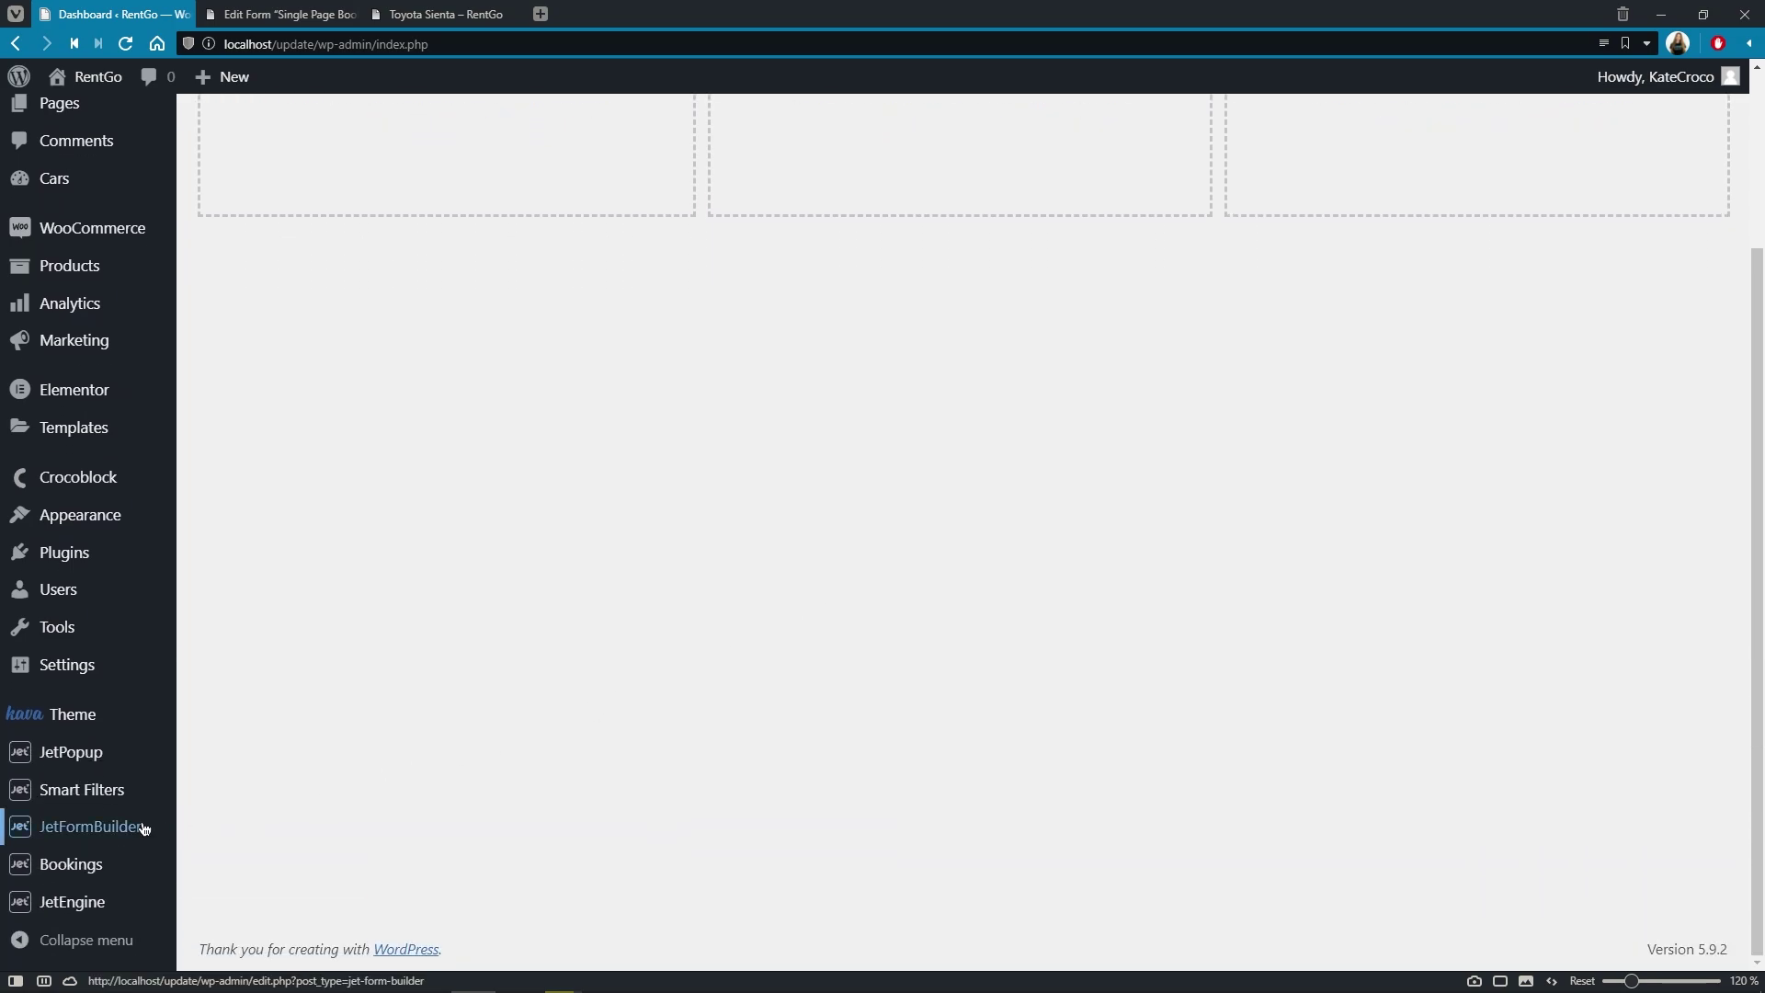
pyautogui.moveTo(146, 827)
pyautogui.click(274, 832)
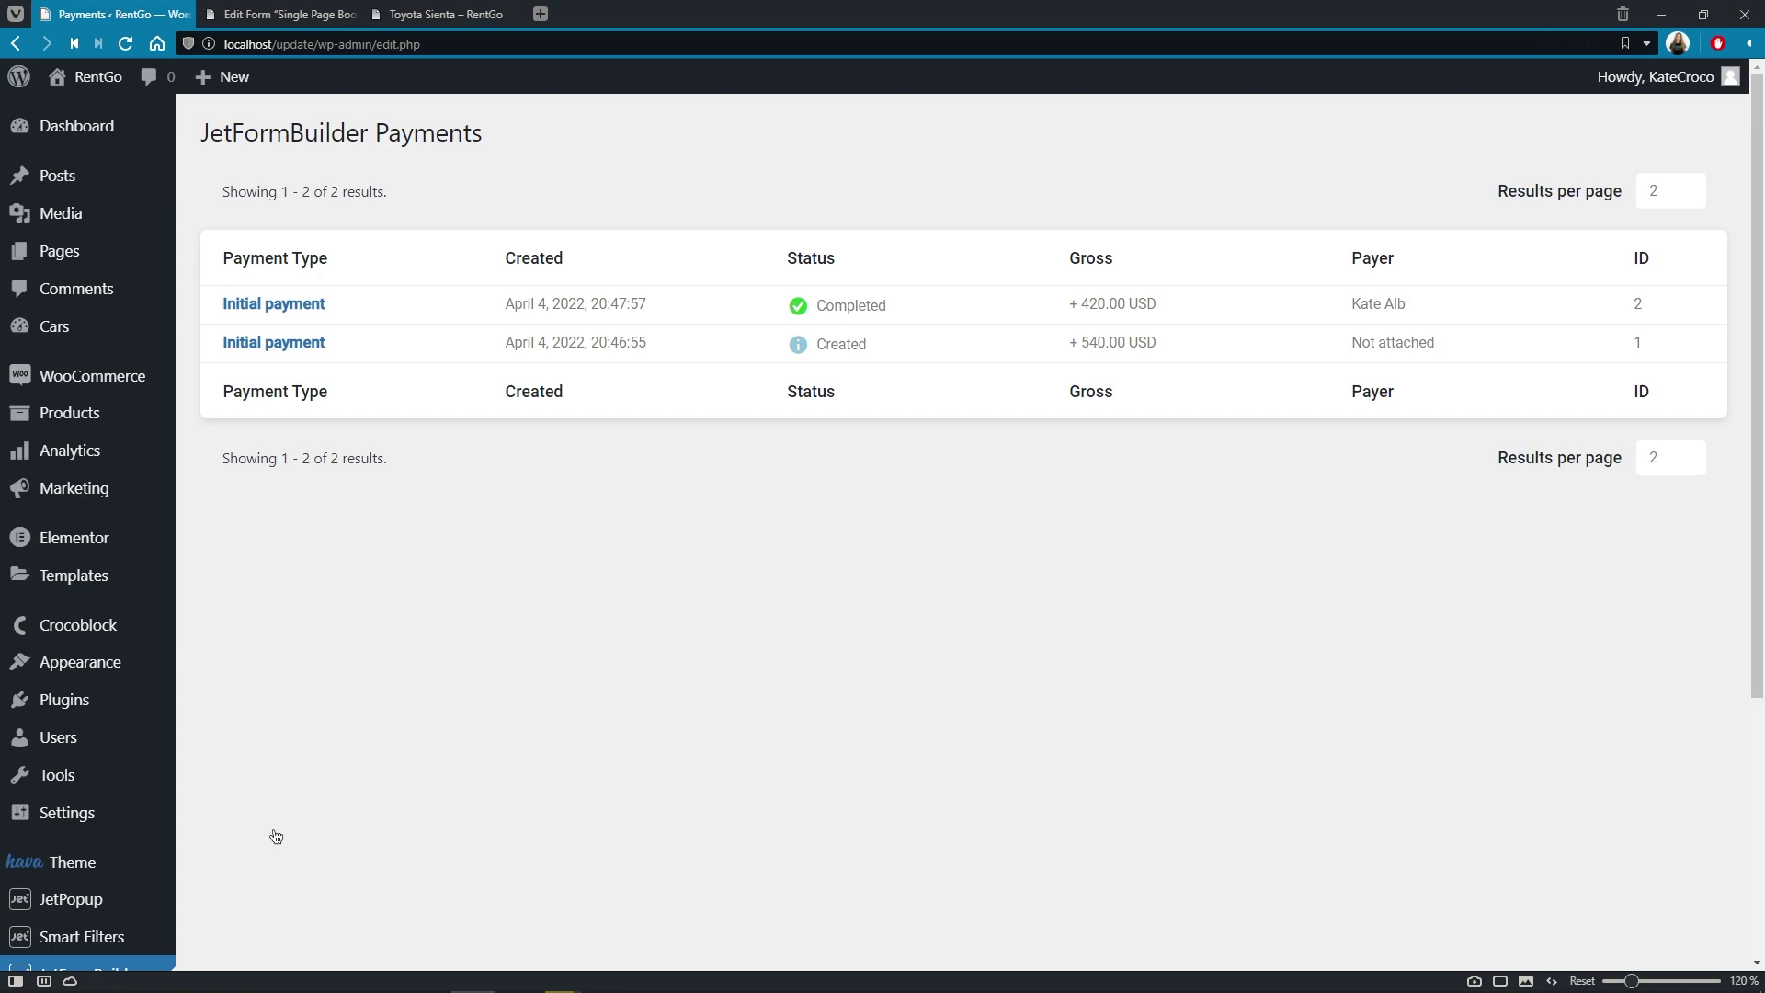
# Review the saved PayPal Gateway API credentials in JetFormBuilder Settings, then return to the form editor.
pyautogui.scroll(-3, 269, 855)
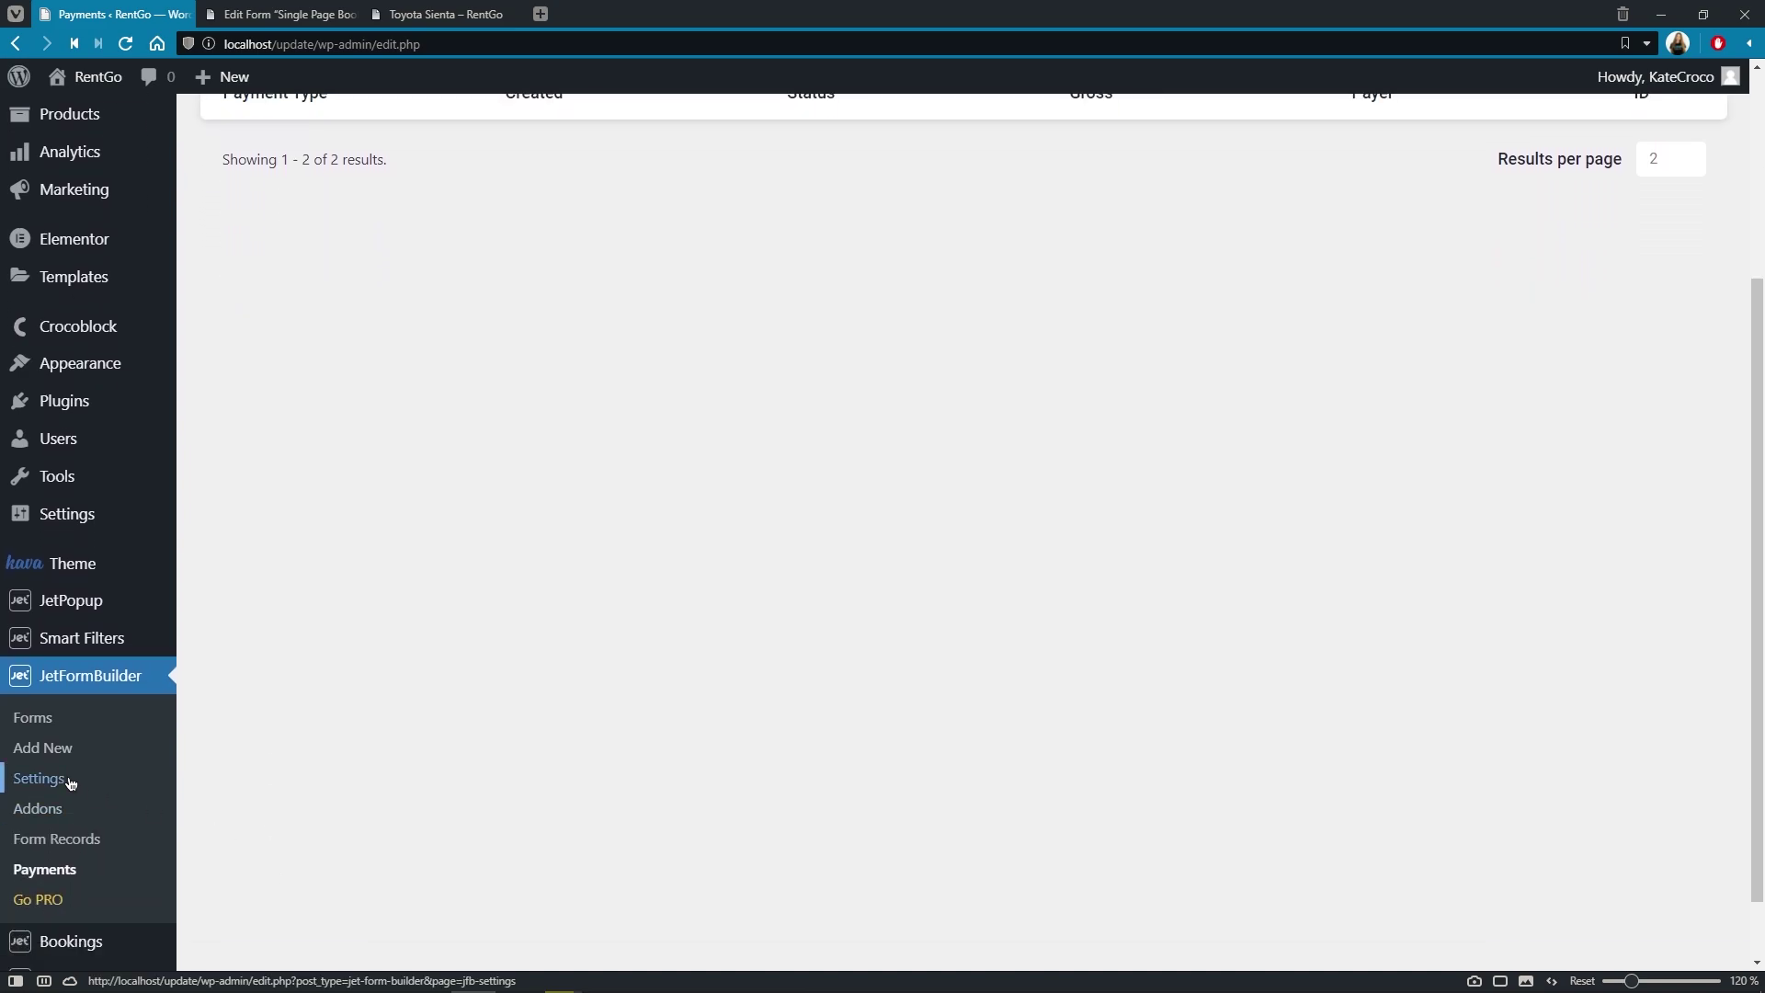
pyautogui.click(38, 779)
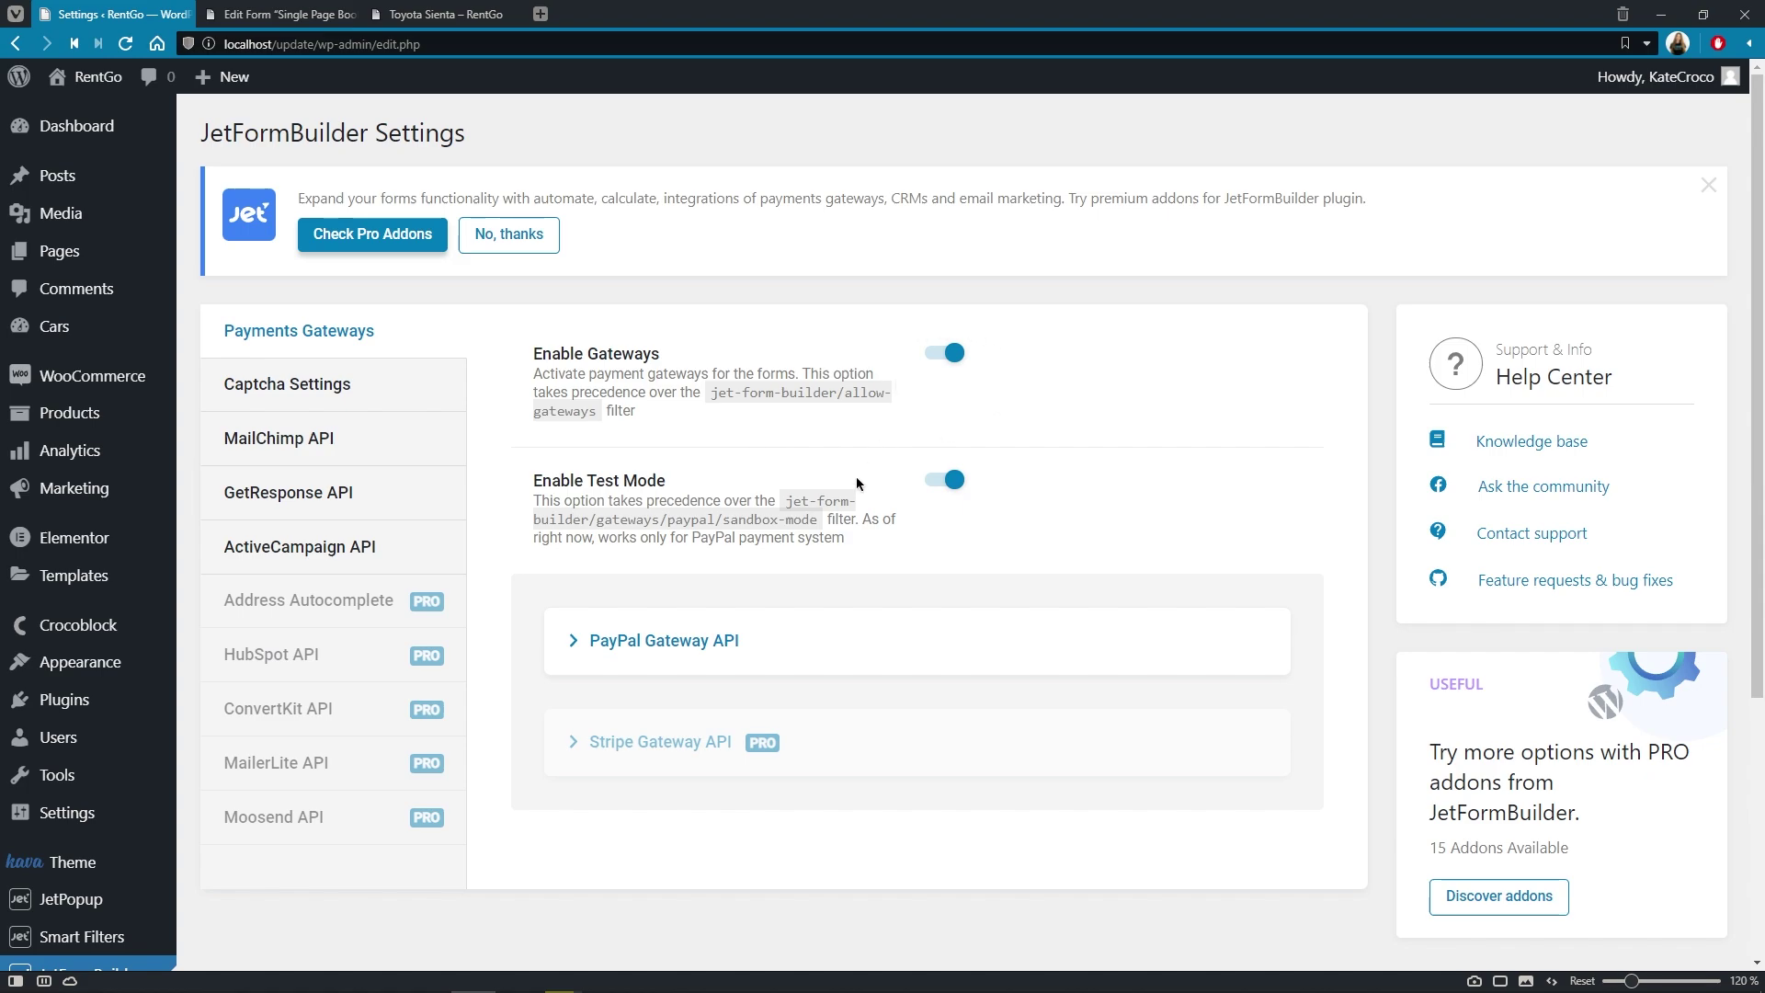
pyautogui.click(577, 644)
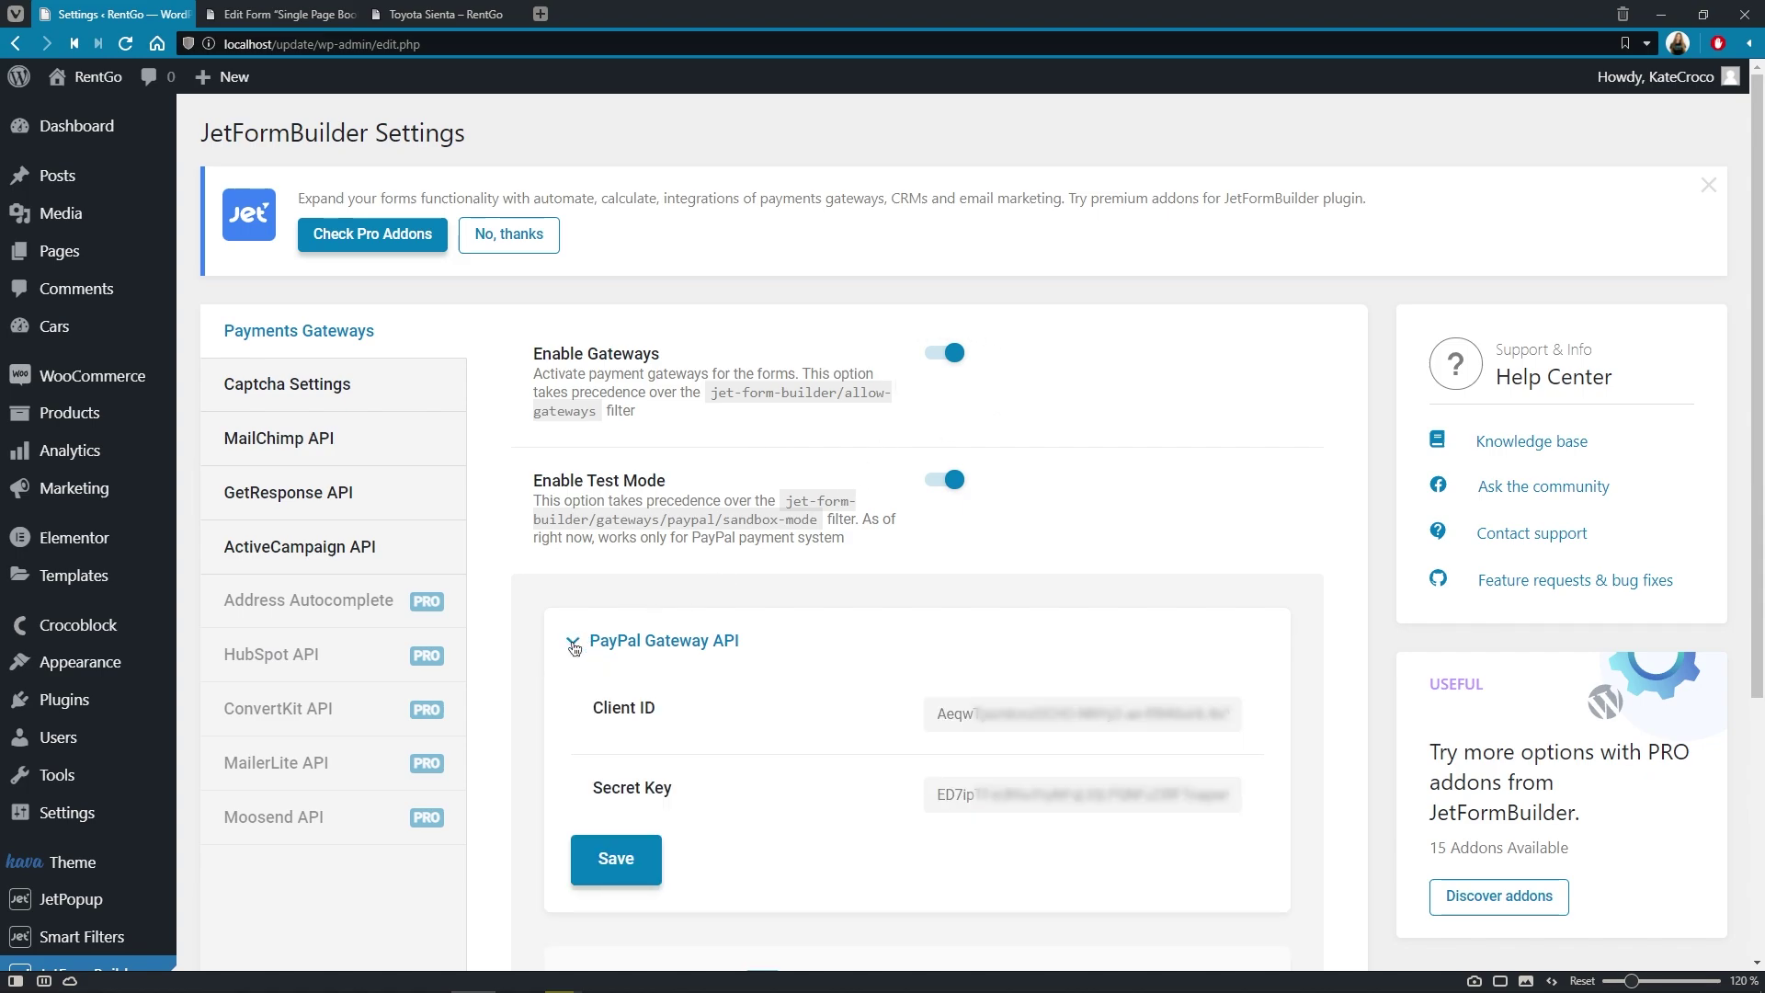
pyautogui.click(575, 643)
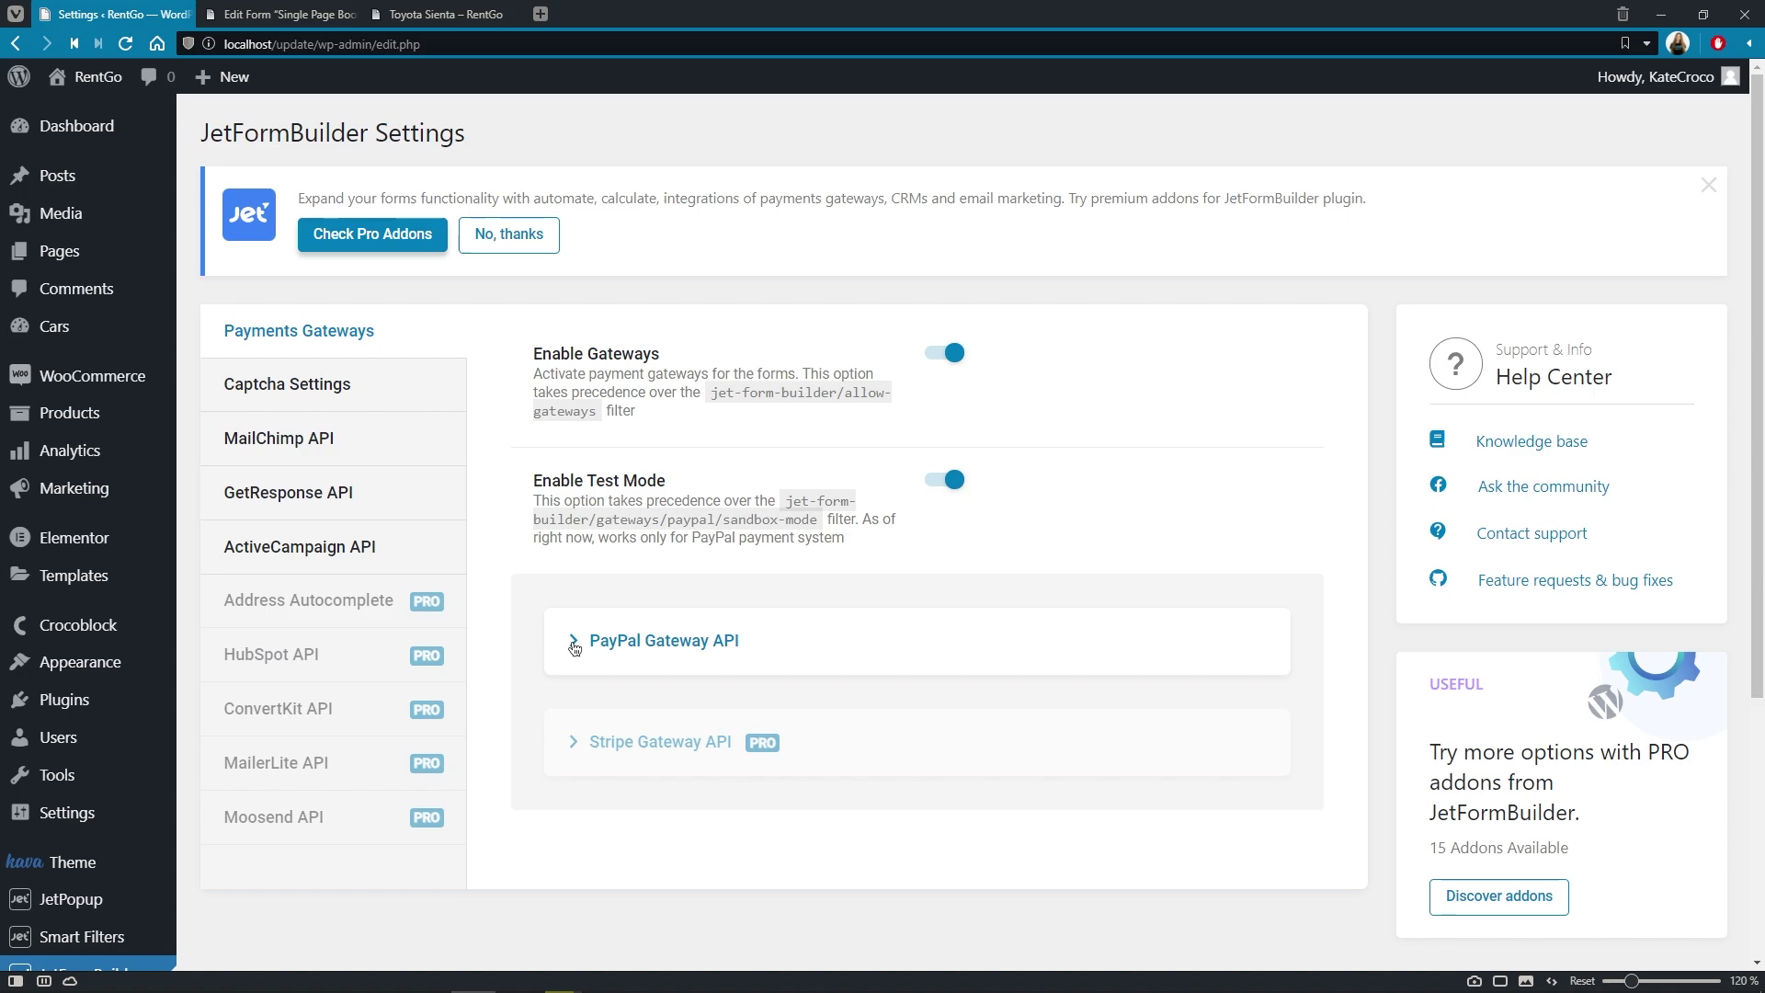
pyautogui.click(301, 16)
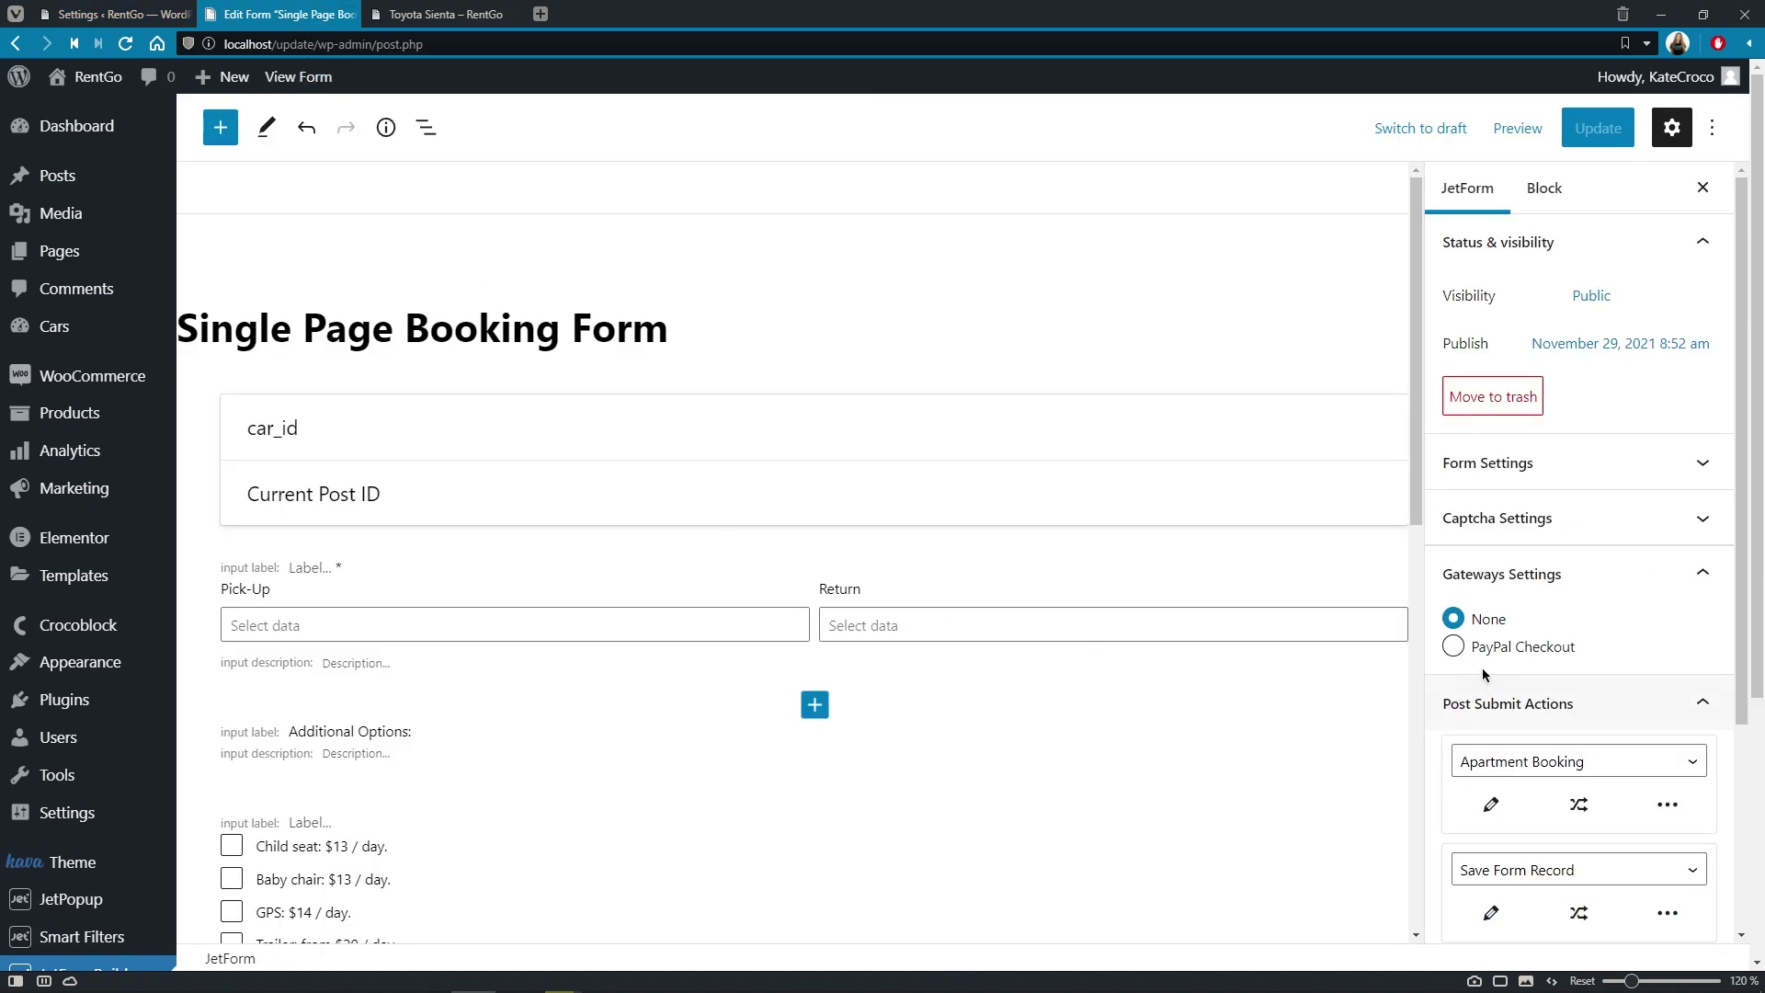
# Set the form's gateway to PayPal Checkout, sync the access token, and use total as the price field.
pyautogui.click(1512, 648)
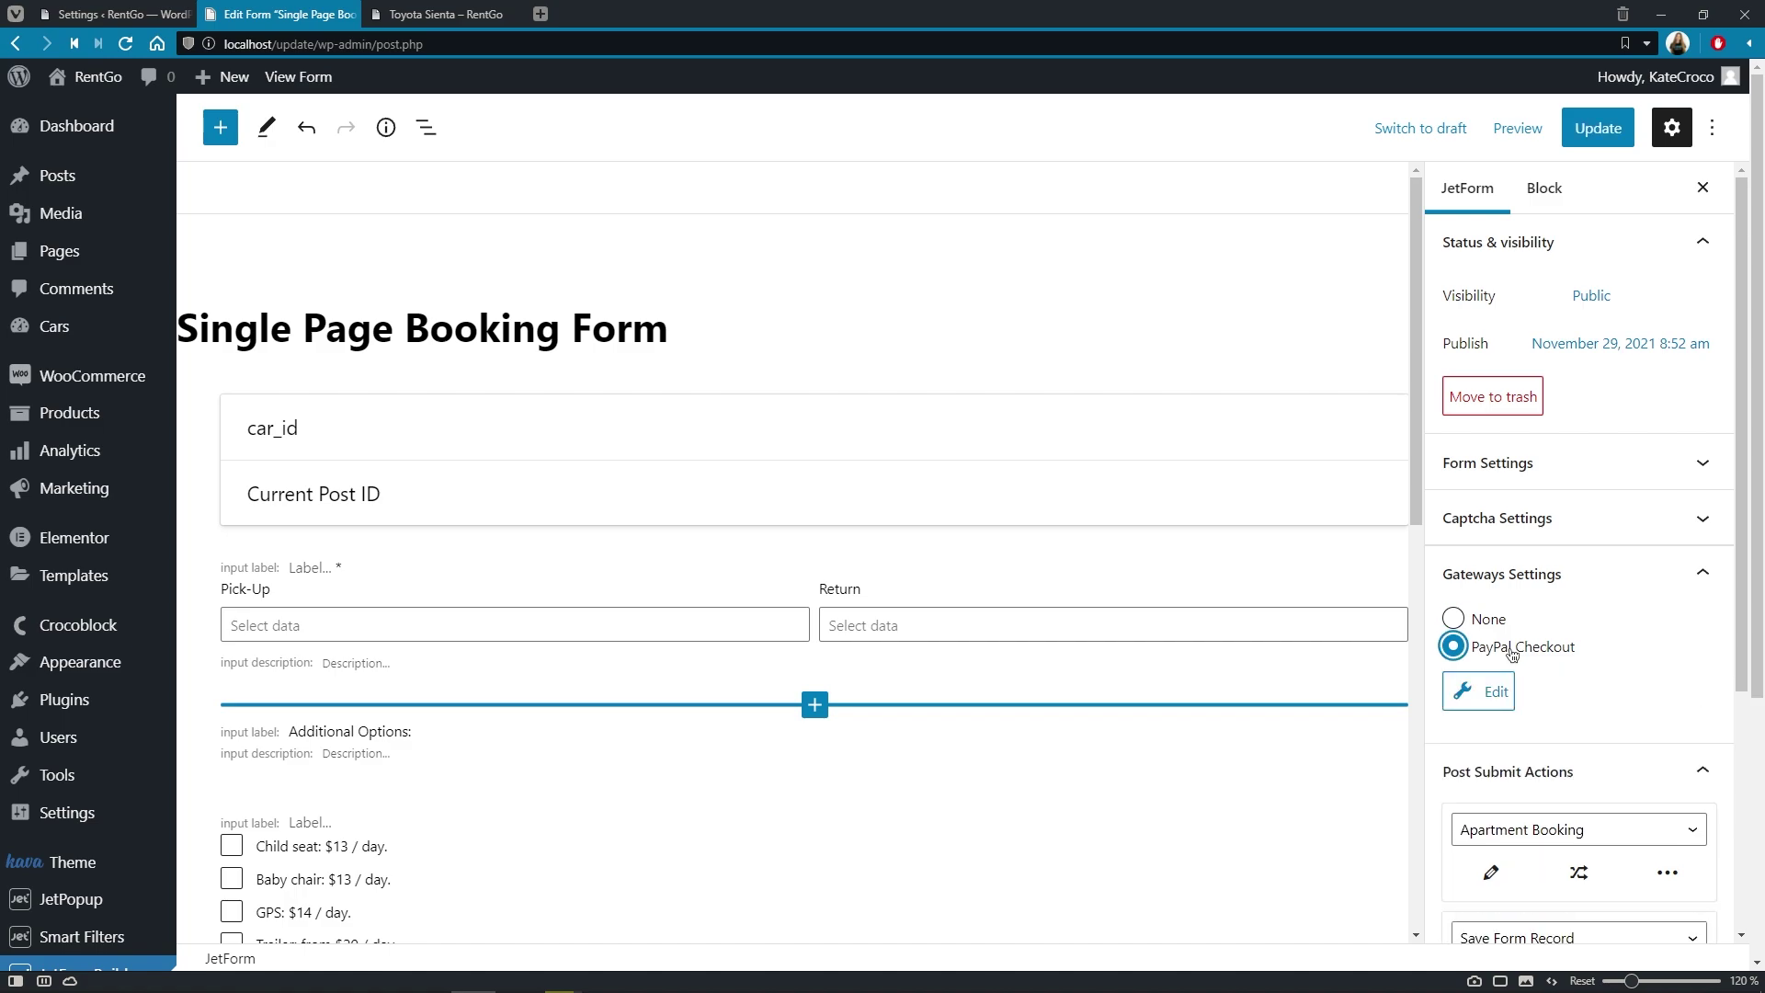
pyautogui.click(1505, 697)
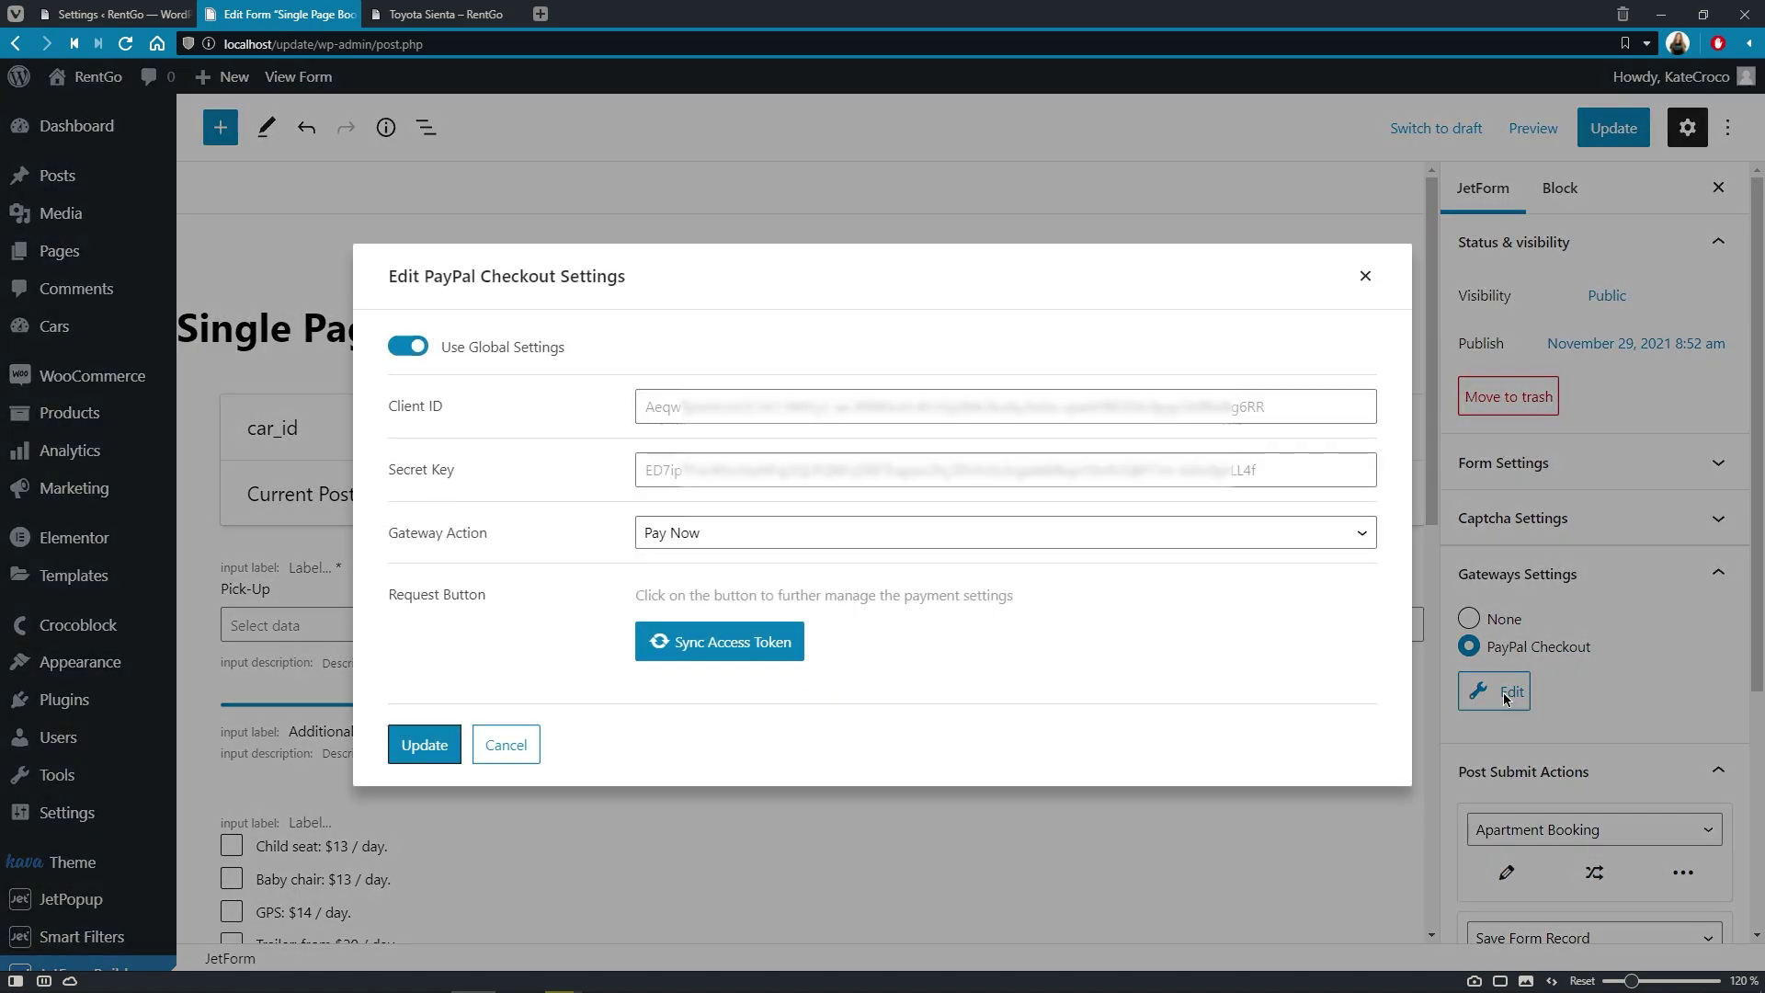
pyautogui.click(783, 648)
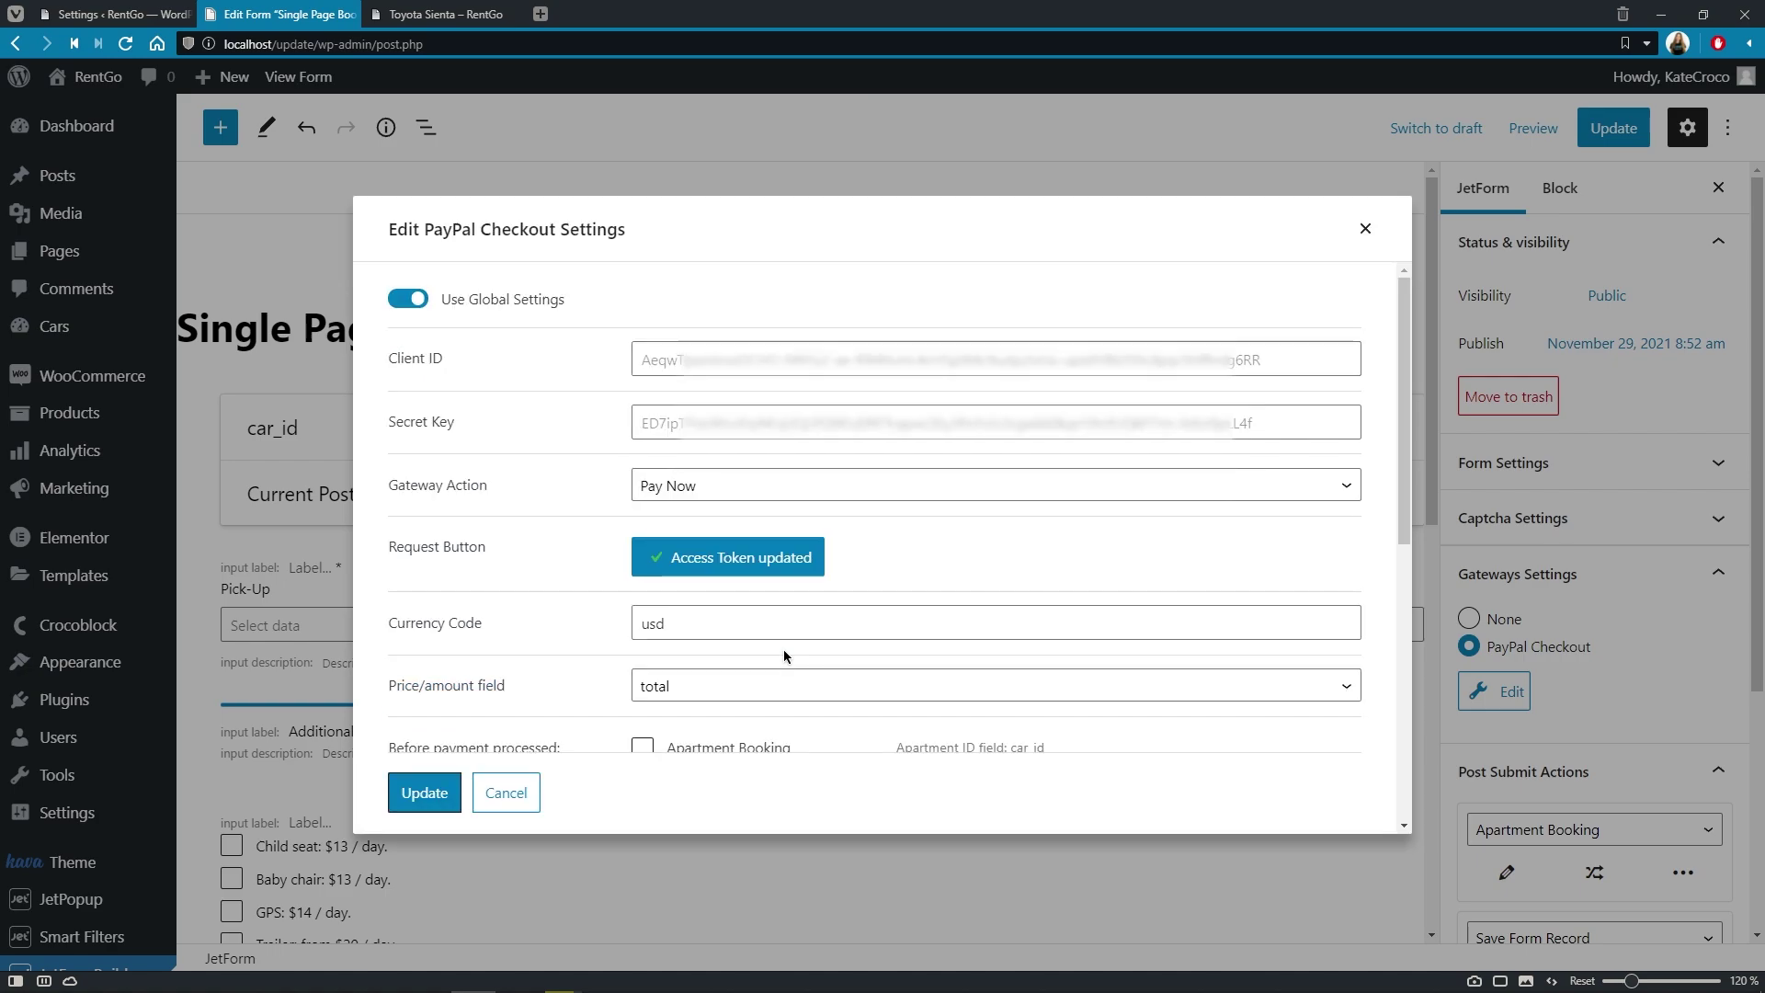
pyautogui.click(815, 624)
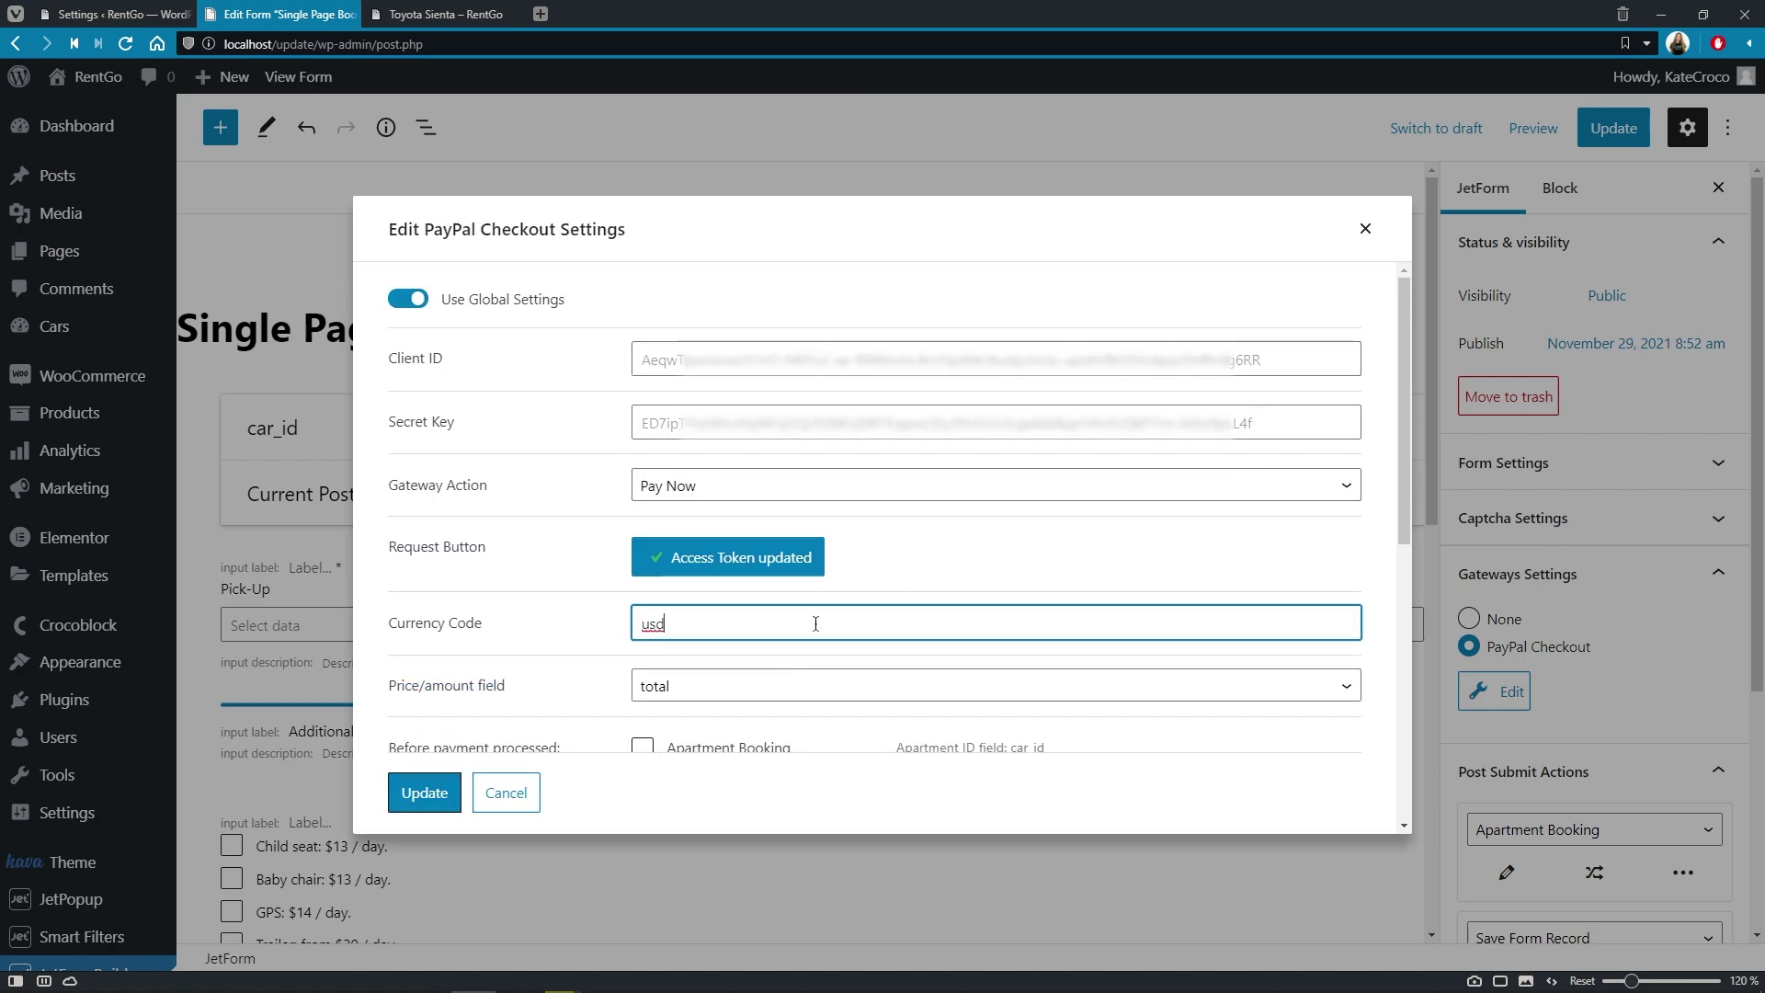
pyautogui.click(827, 688)
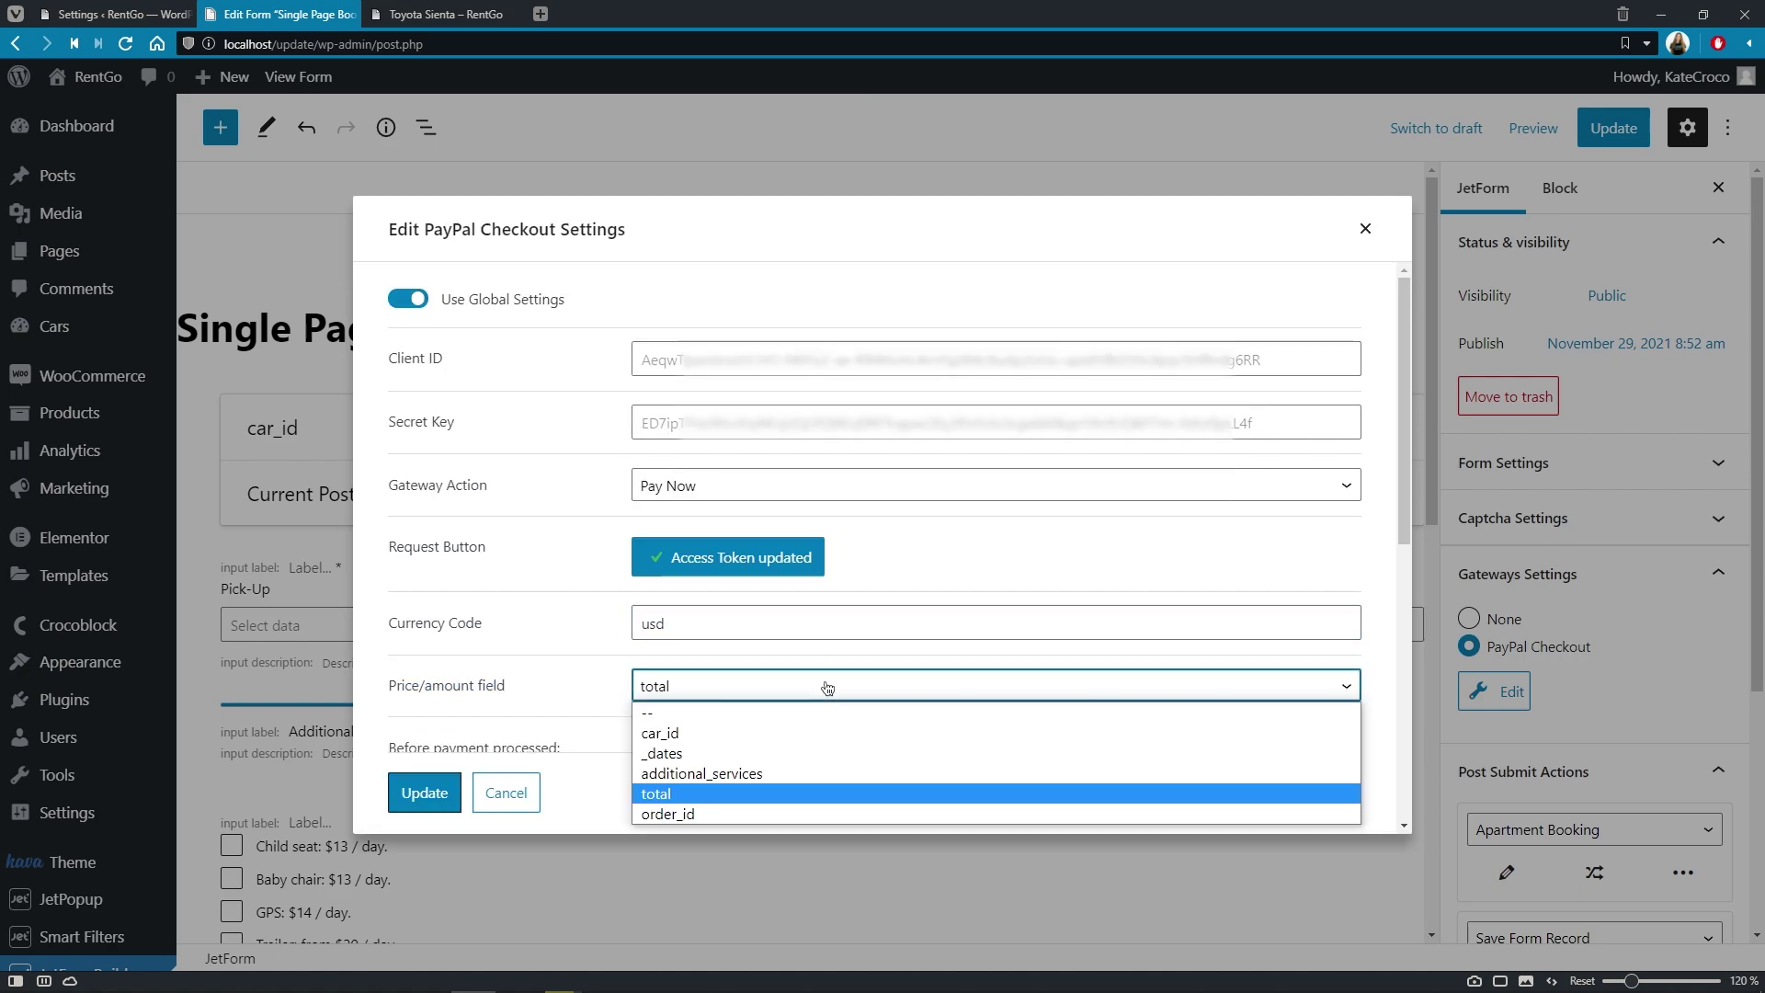
pyautogui.click(812, 792)
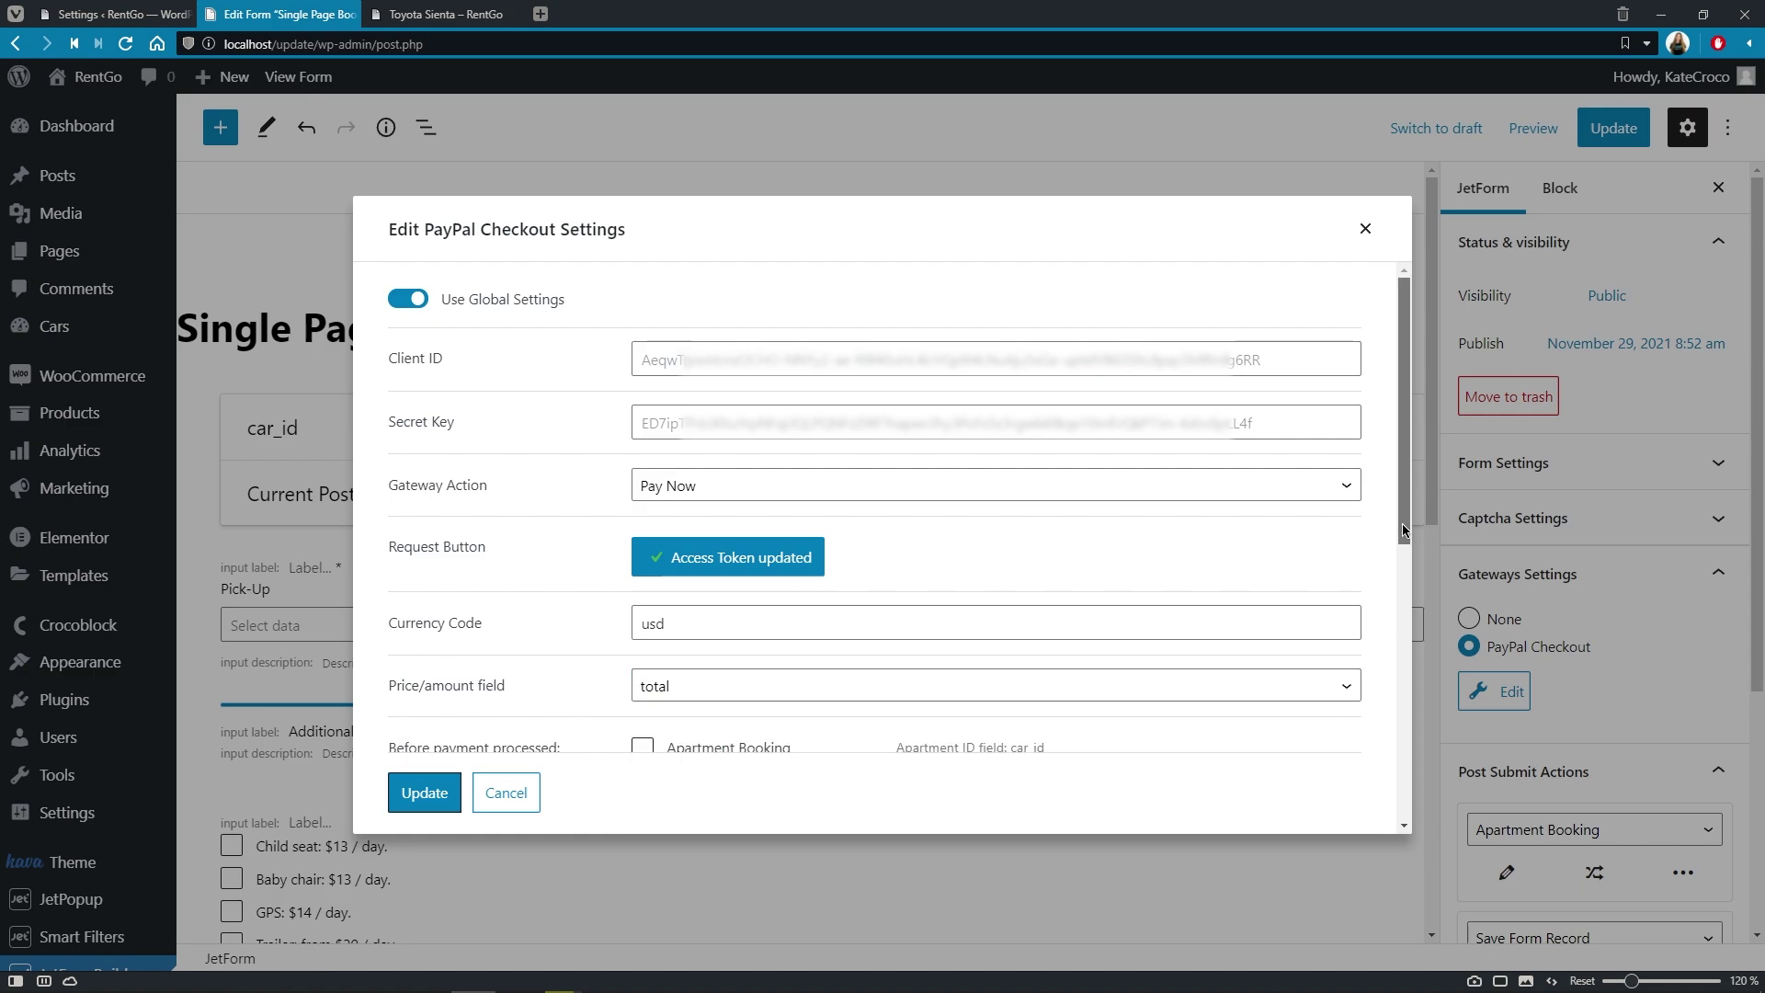
pyautogui.moveTo(1403, 522); pyautogui.dragTo(1389, 731)
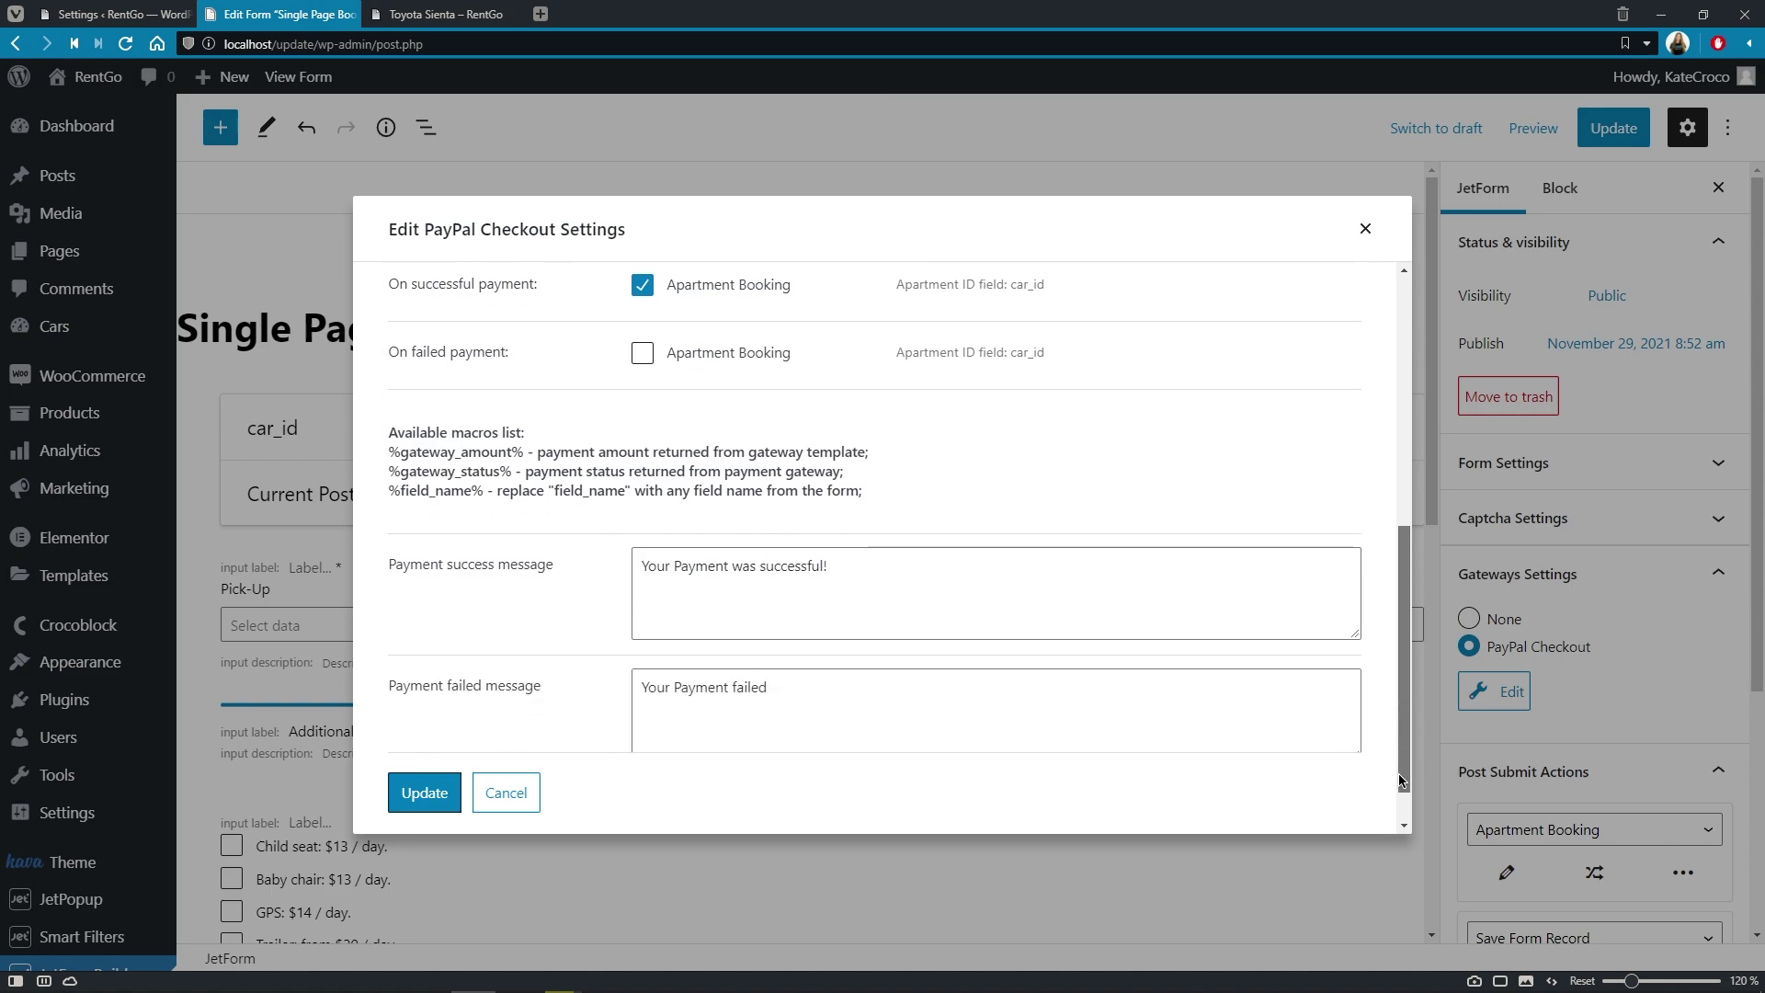
pyautogui.moveTo(1399, 733); pyautogui.dragTo(1400, 795)
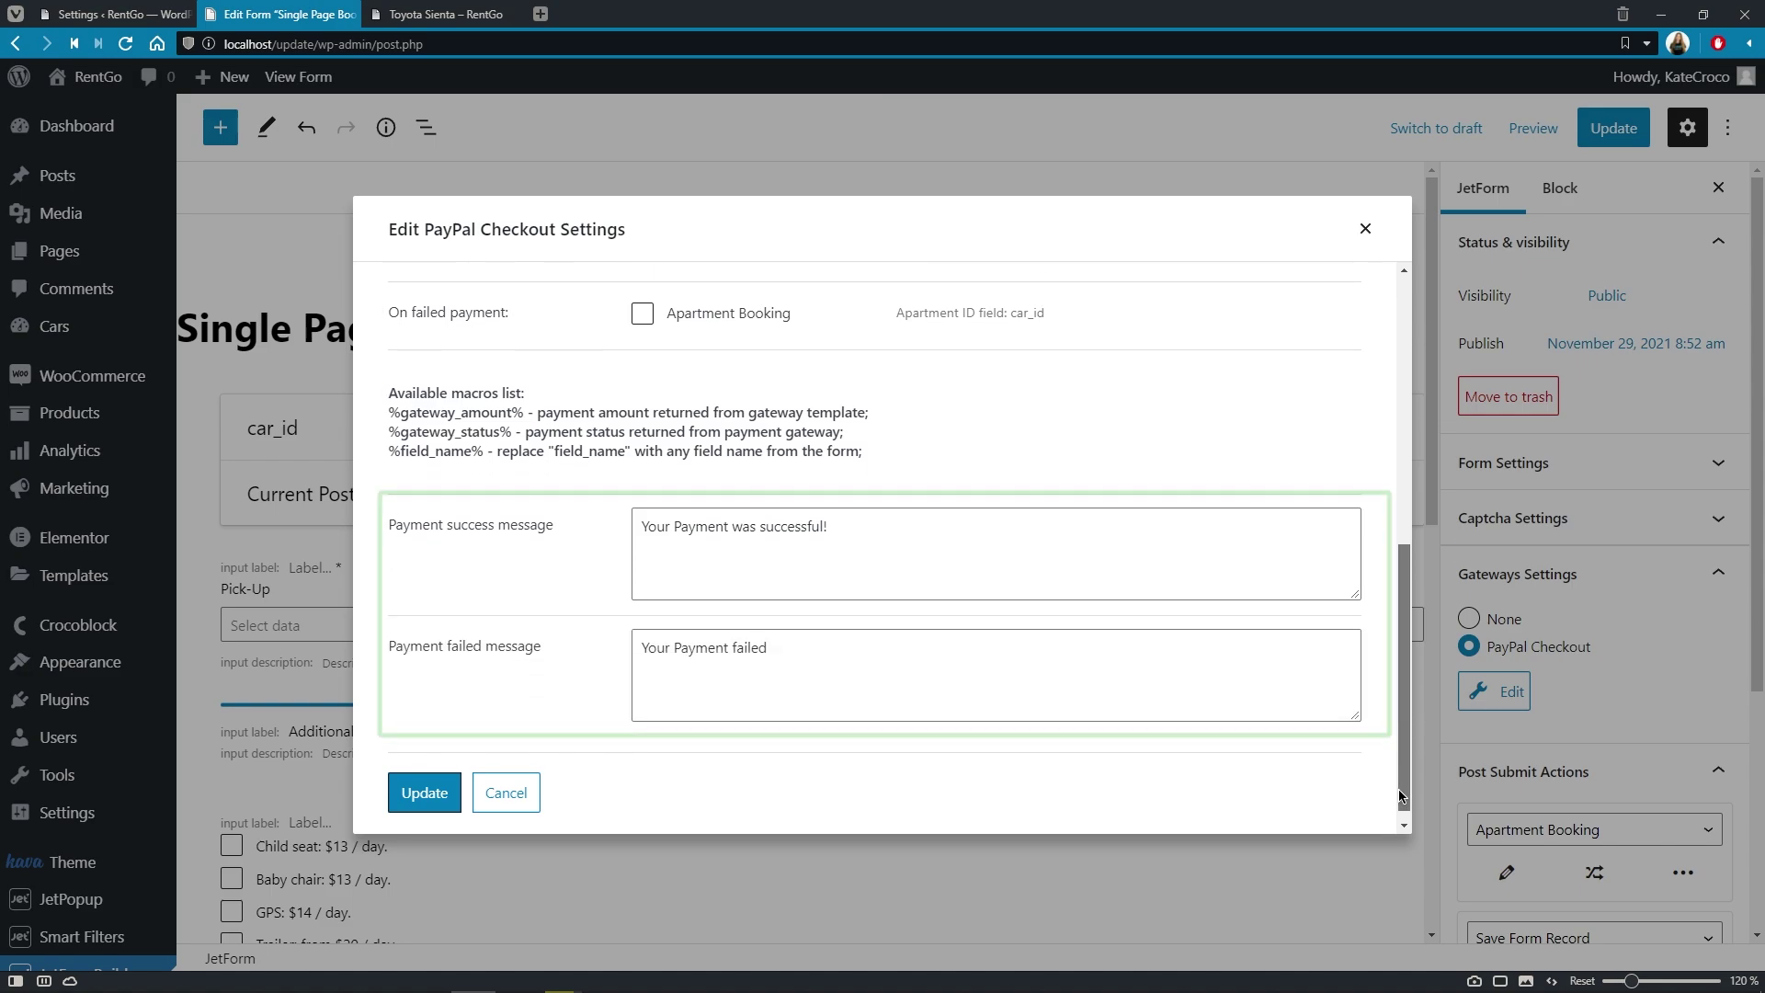
pyautogui.click(432, 791)
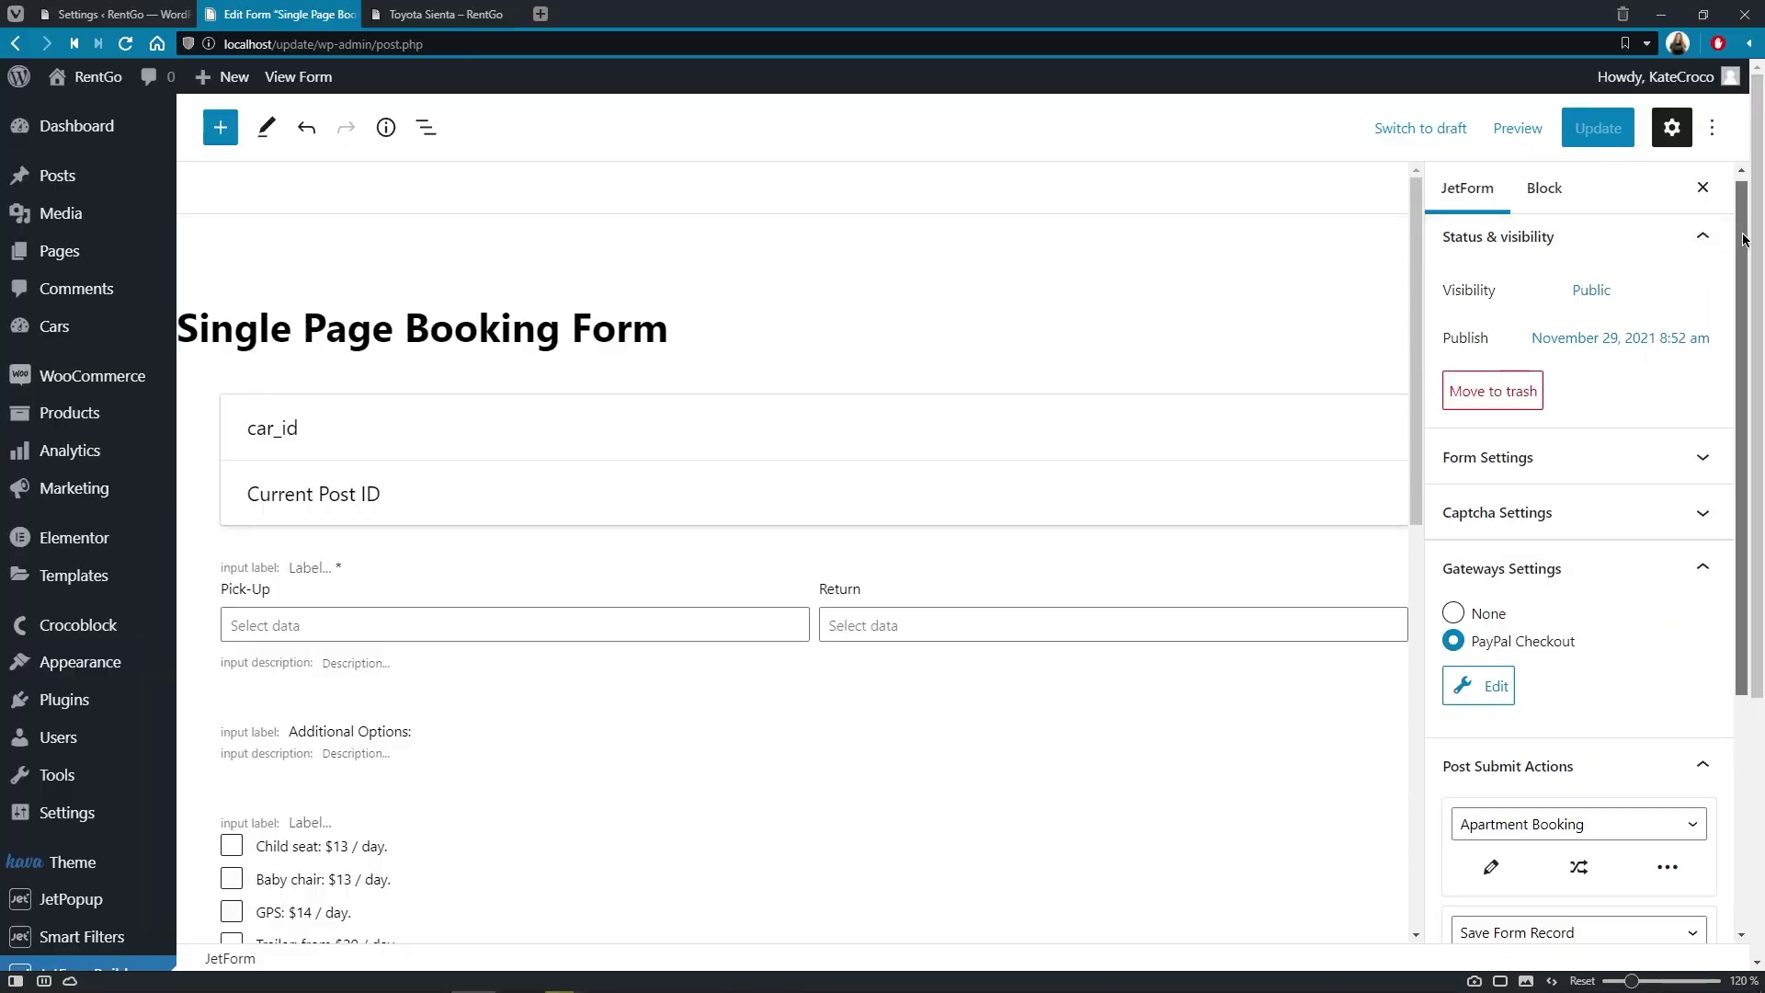
pyautogui.moveTo(1735, 234); pyautogui.dragTo(1735, 455)
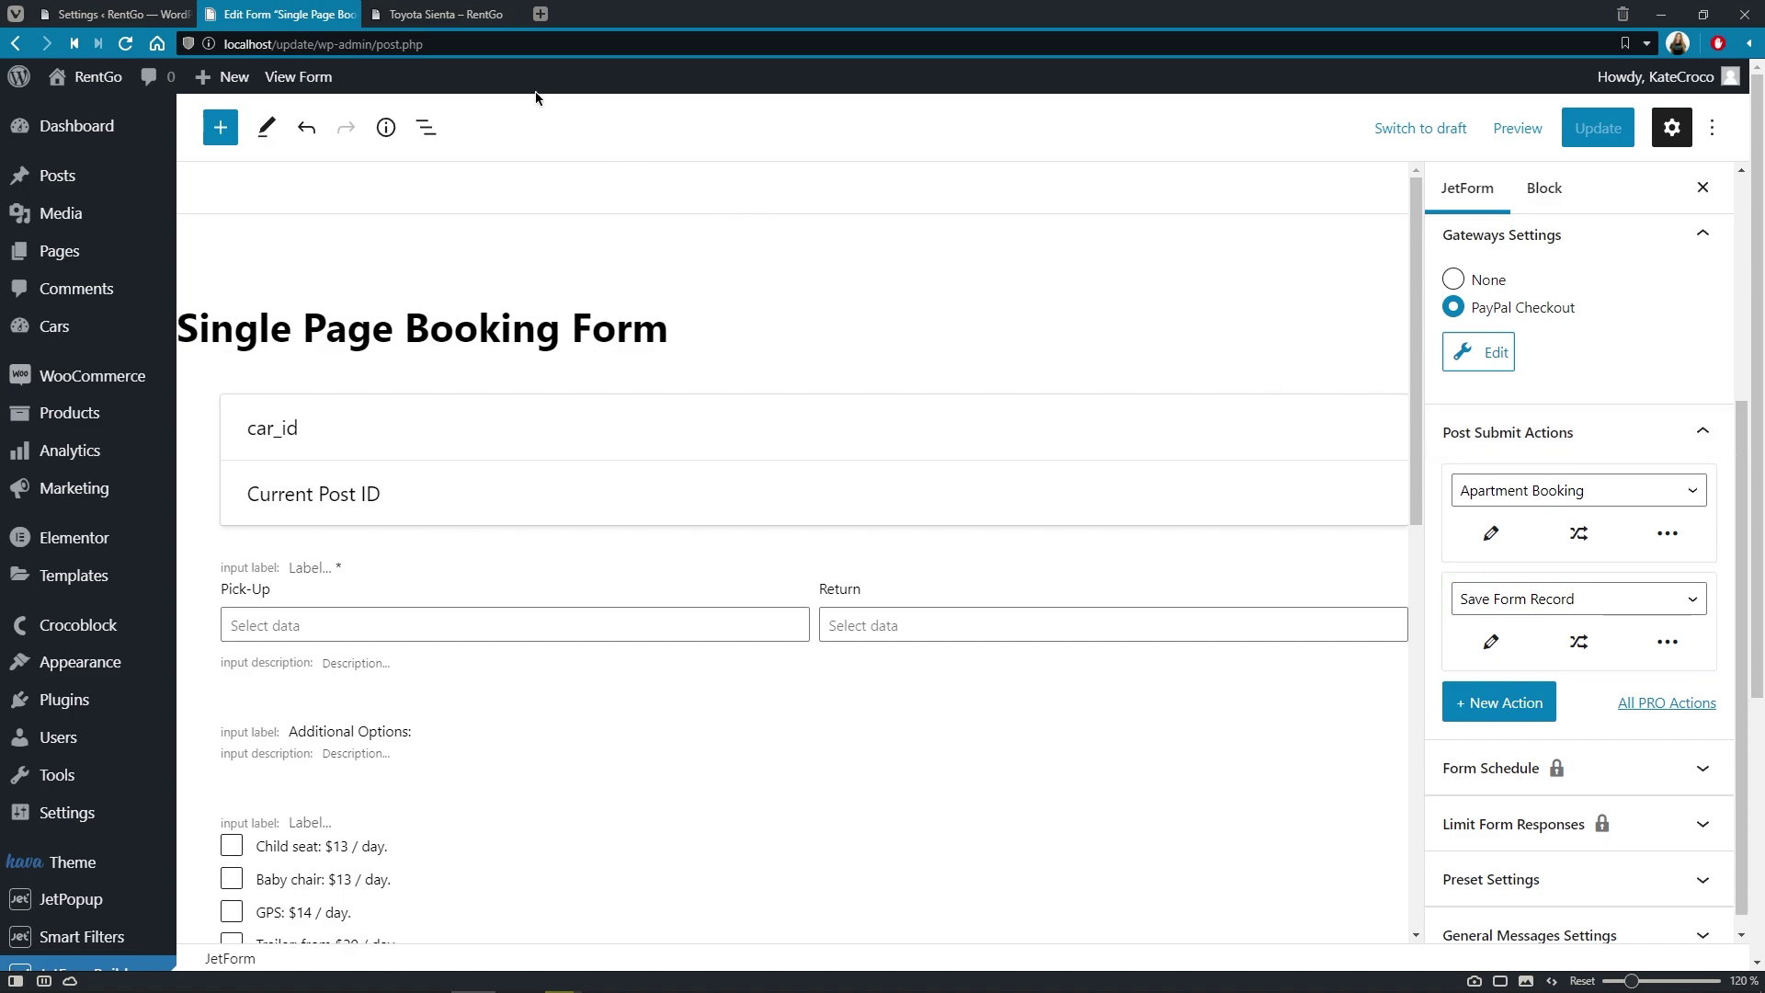
# Submit a Toyota Sienta booking for 20.04–30.04.2022 with GPS, totalling $627.00.
pyautogui.click(439, 15)
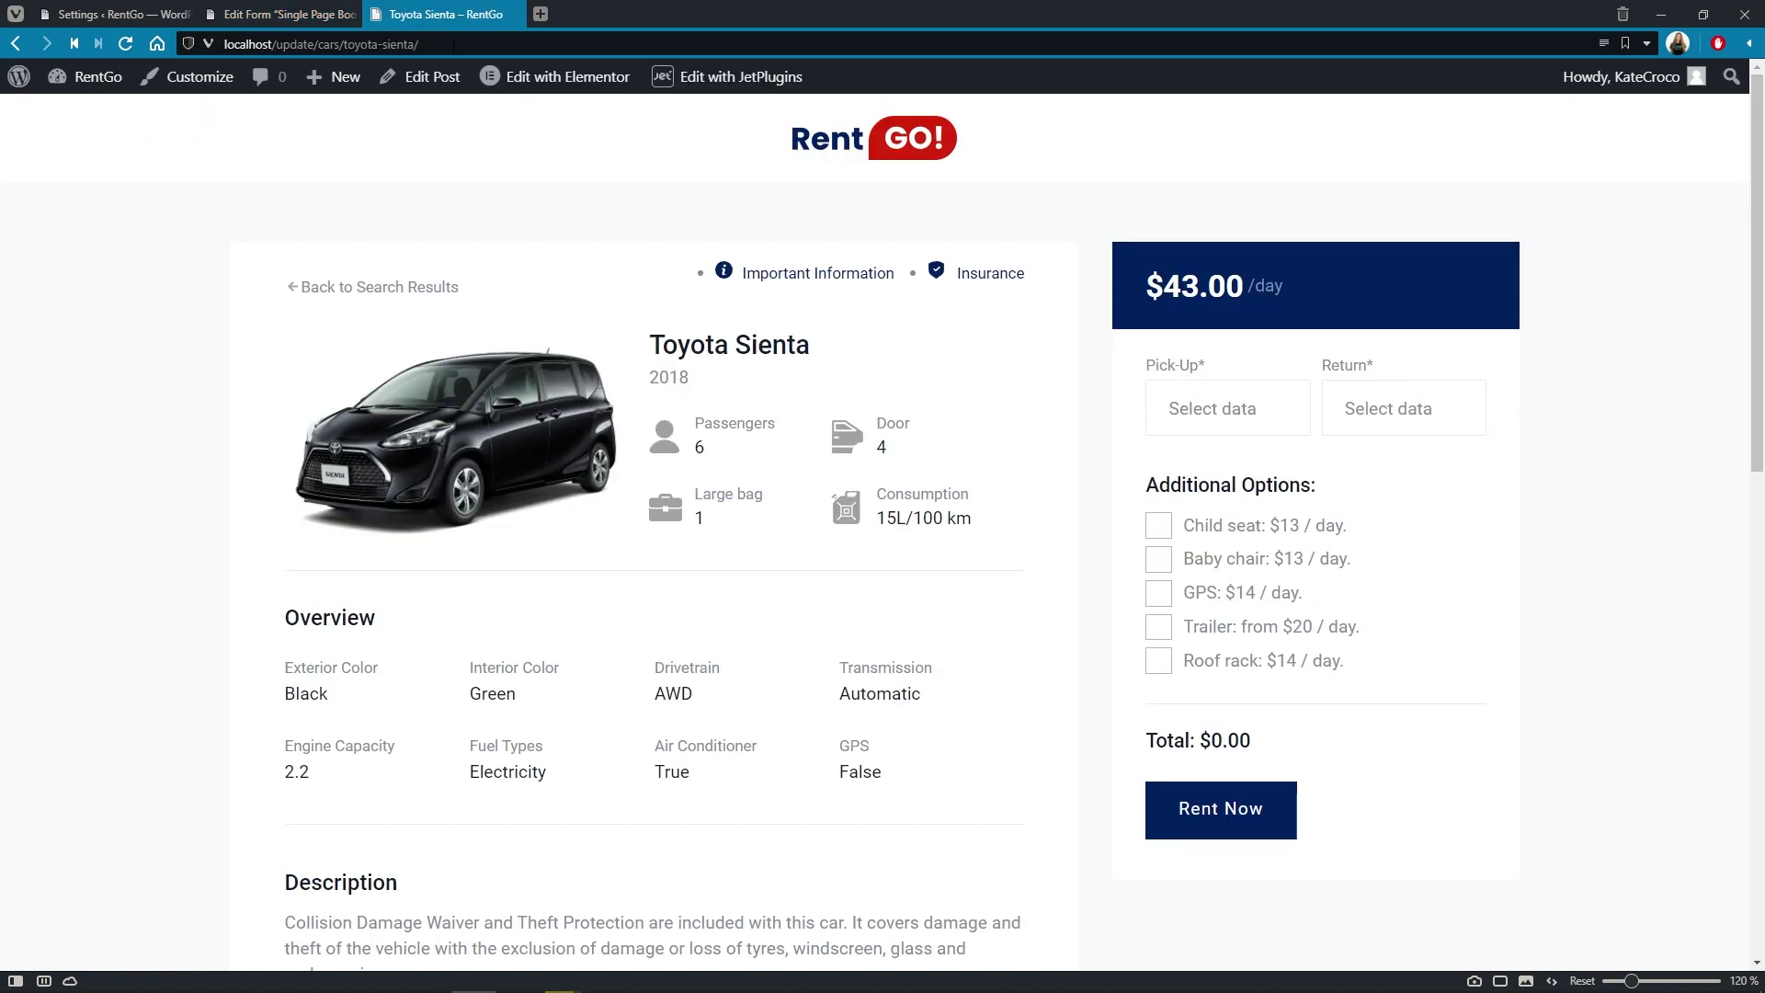
pyautogui.click(1213, 395)
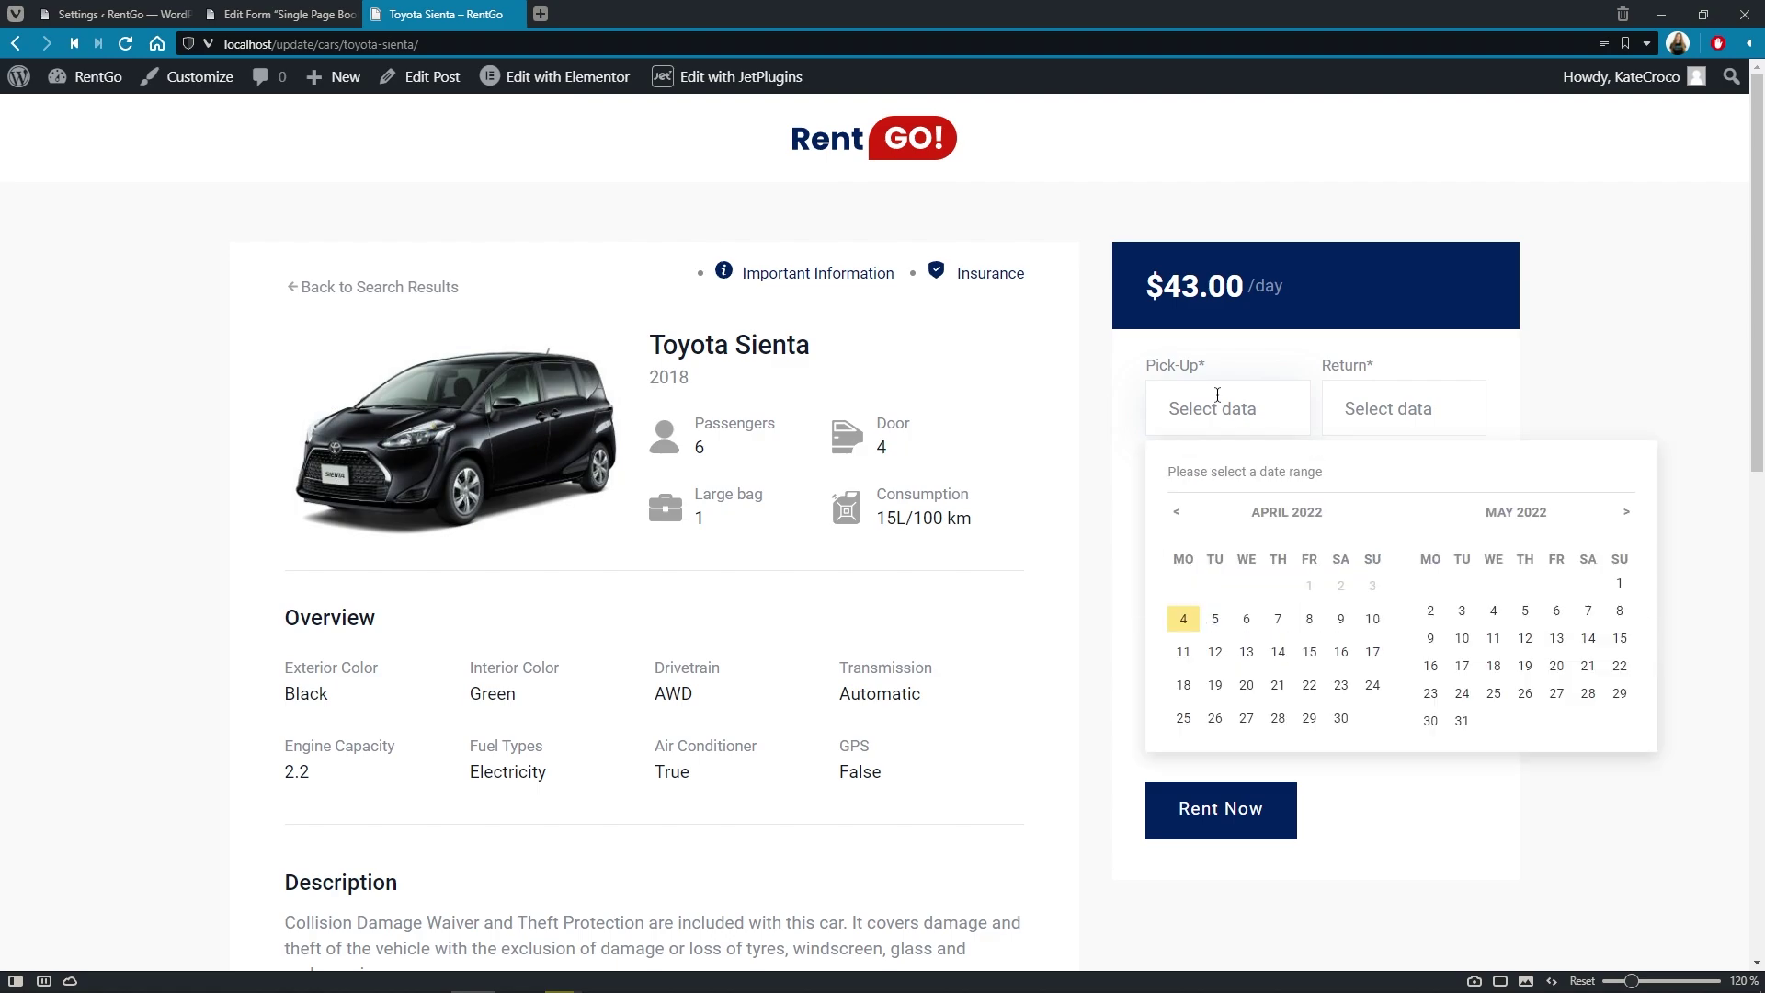
pyautogui.click(1252, 689)
pyautogui.click(1338, 718)
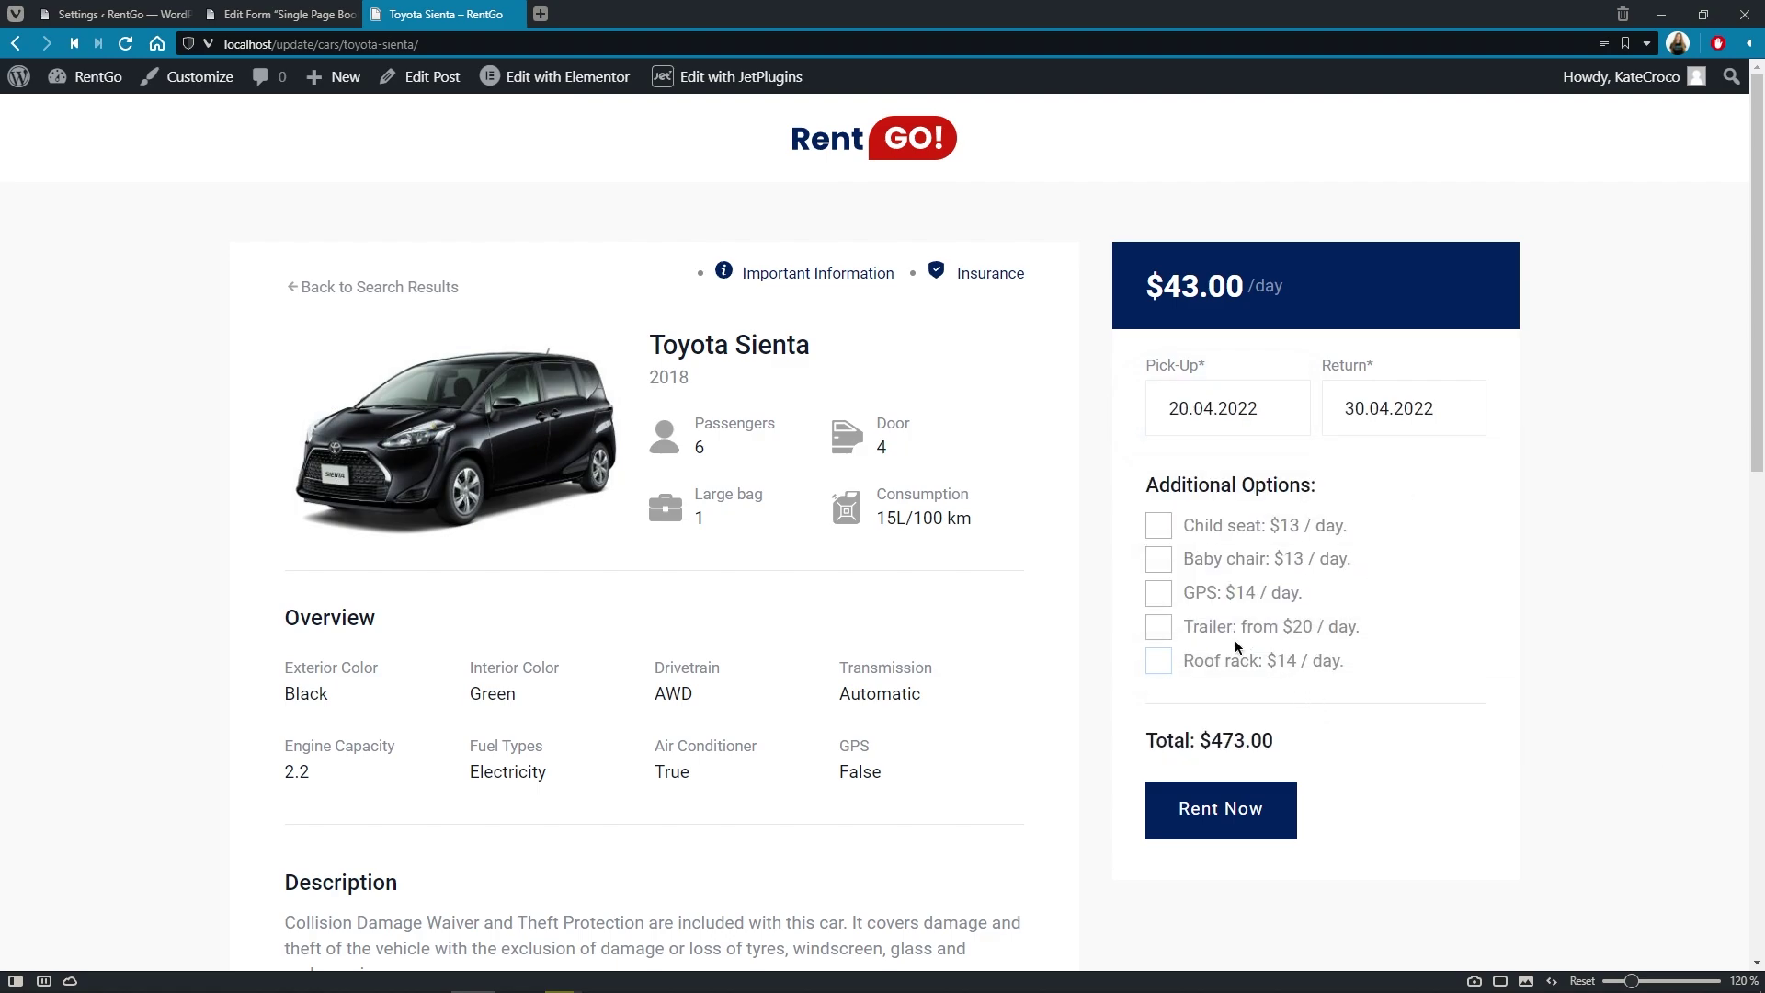
pyautogui.click(1160, 594)
pyautogui.click(1289, 826)
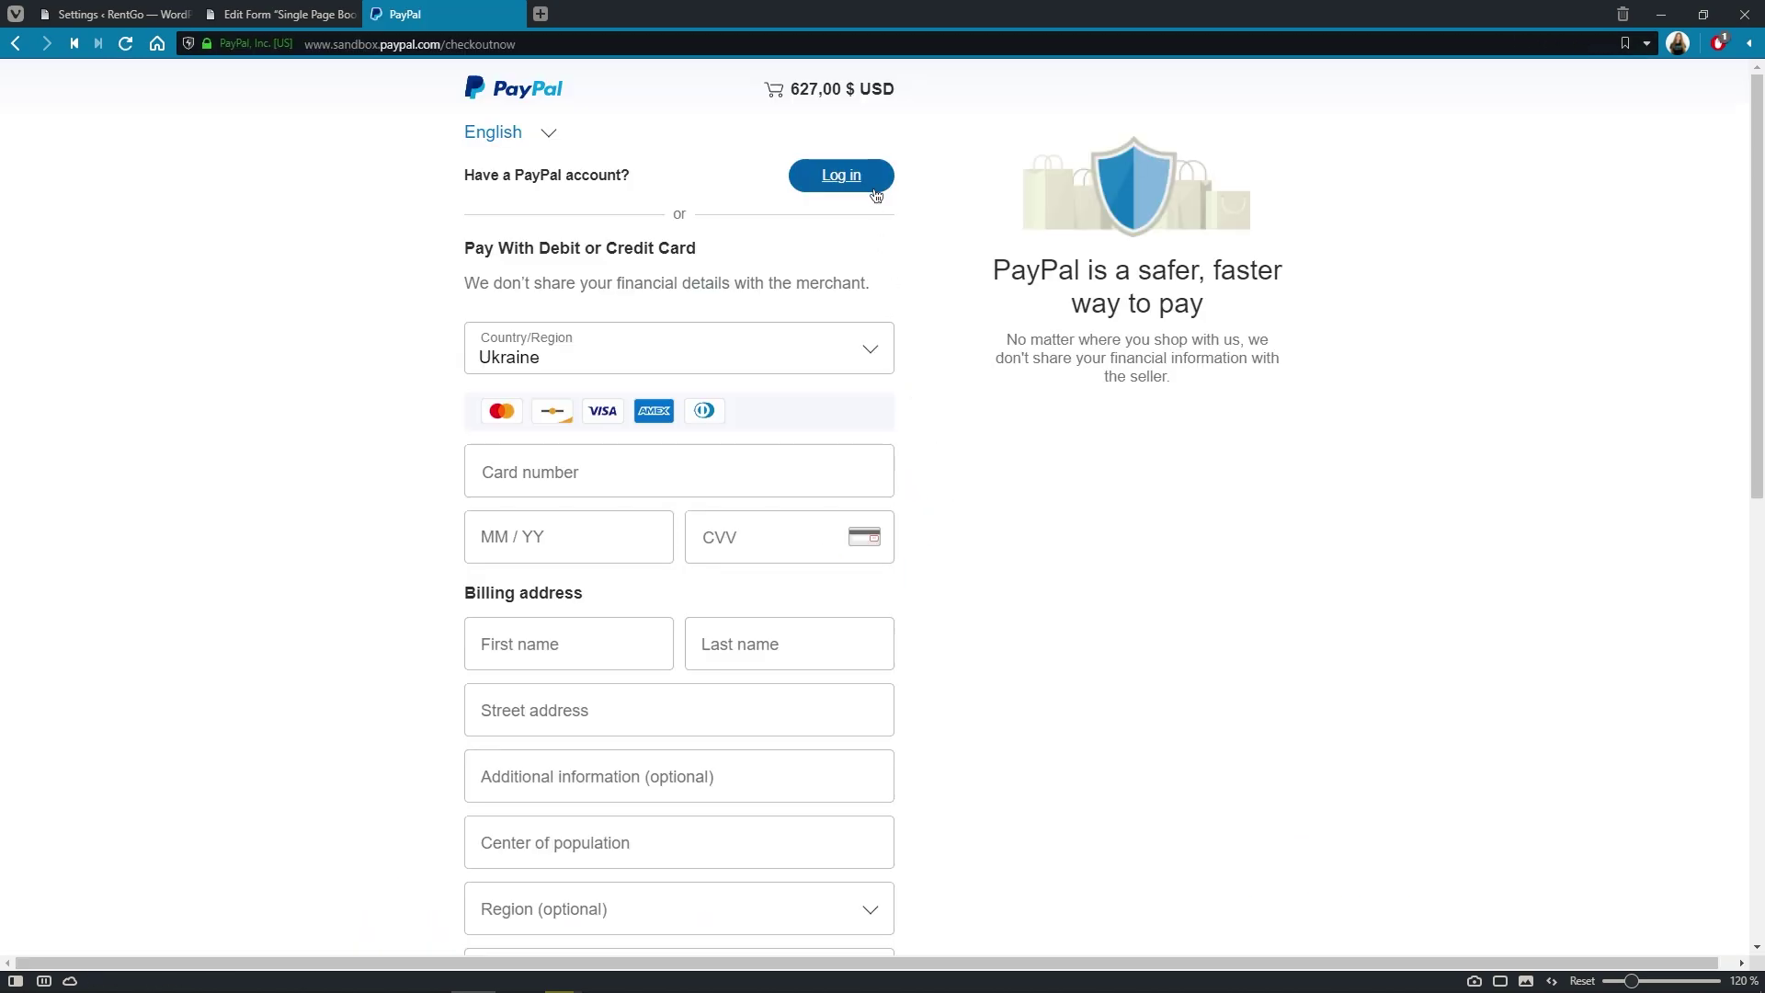
# Log in to PayPal Sandbox with the test buyer's e-mail and password.
pyautogui.click(873, 183)
pyautogui.click(880, 416)
pyautogui.hotkey('ctrl', 'v')
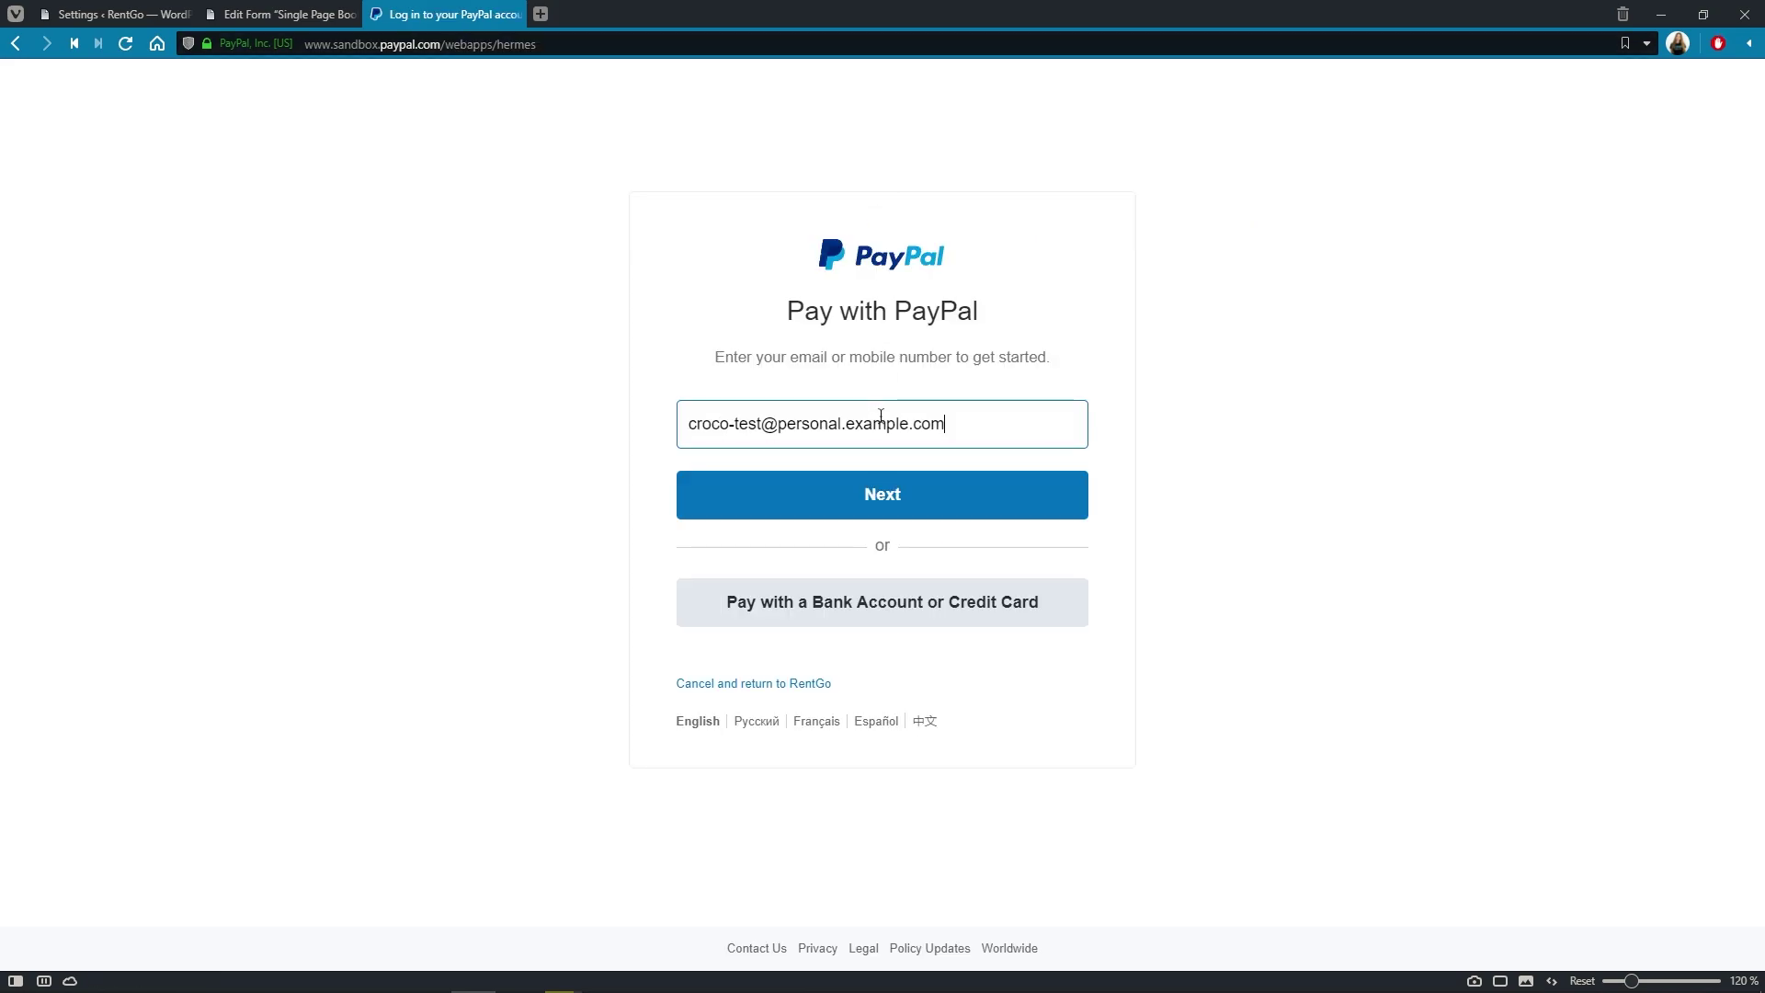
pyautogui.click(936, 495)
pyautogui.hotkey('ctrl', 'v')
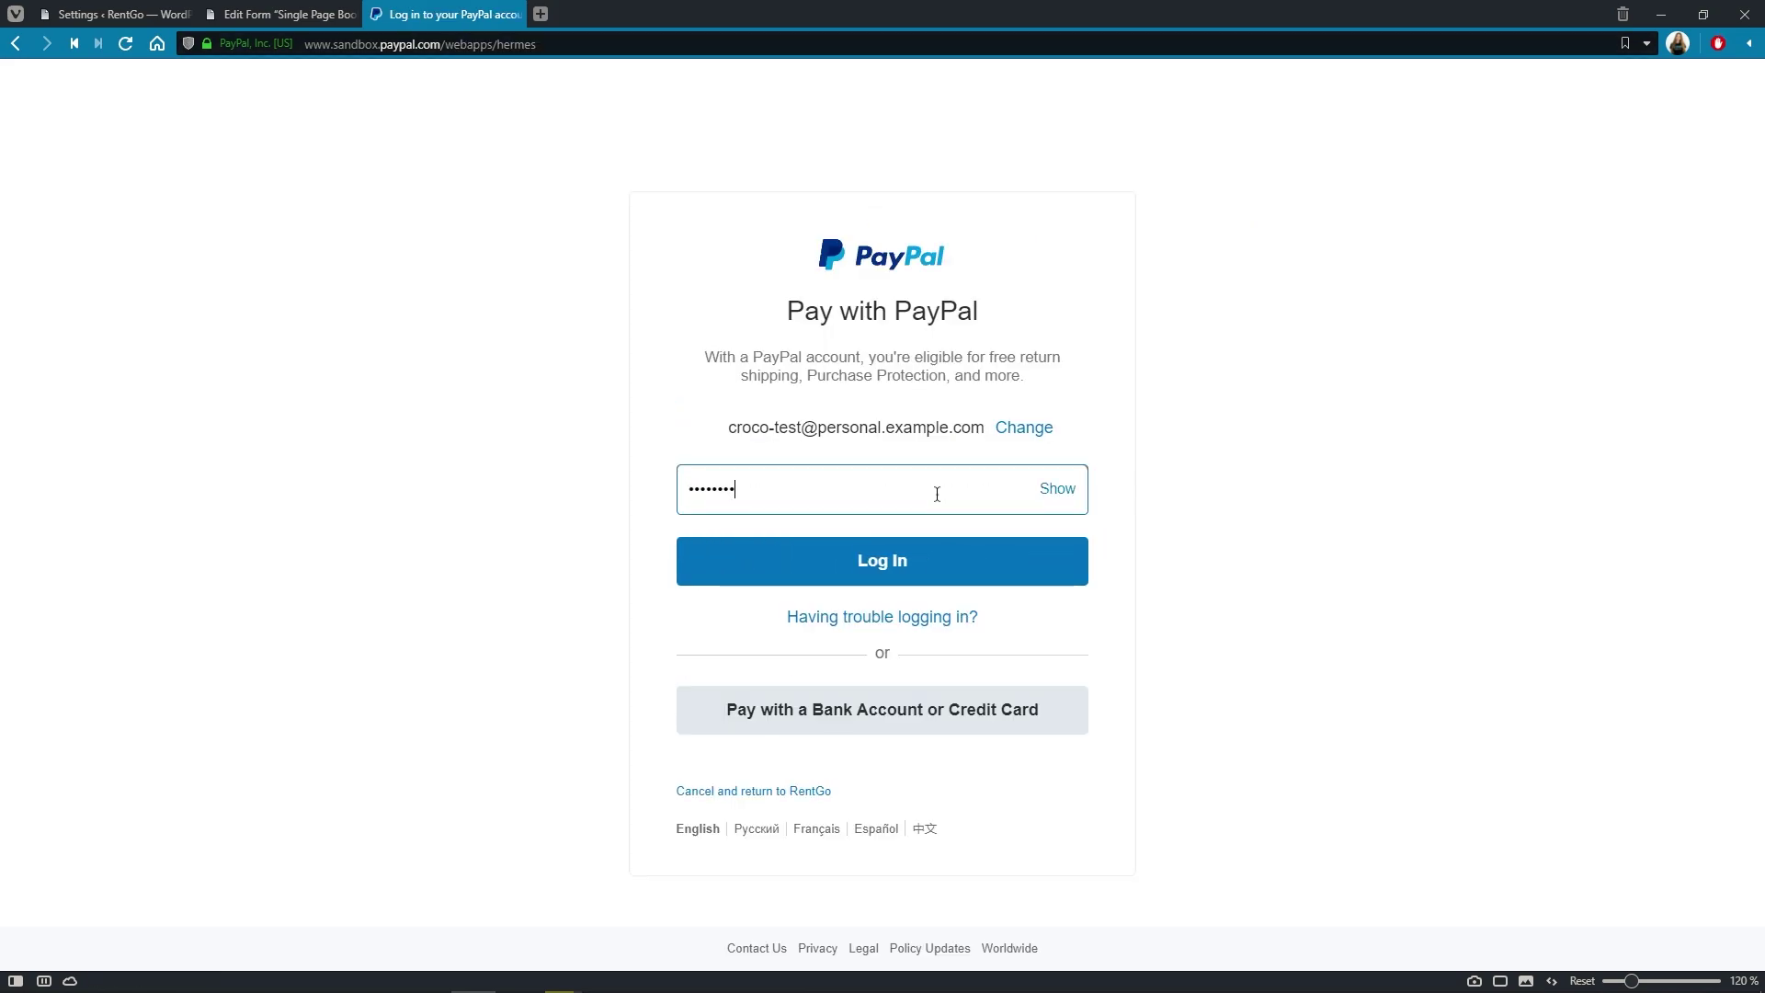
pyautogui.press('Return')
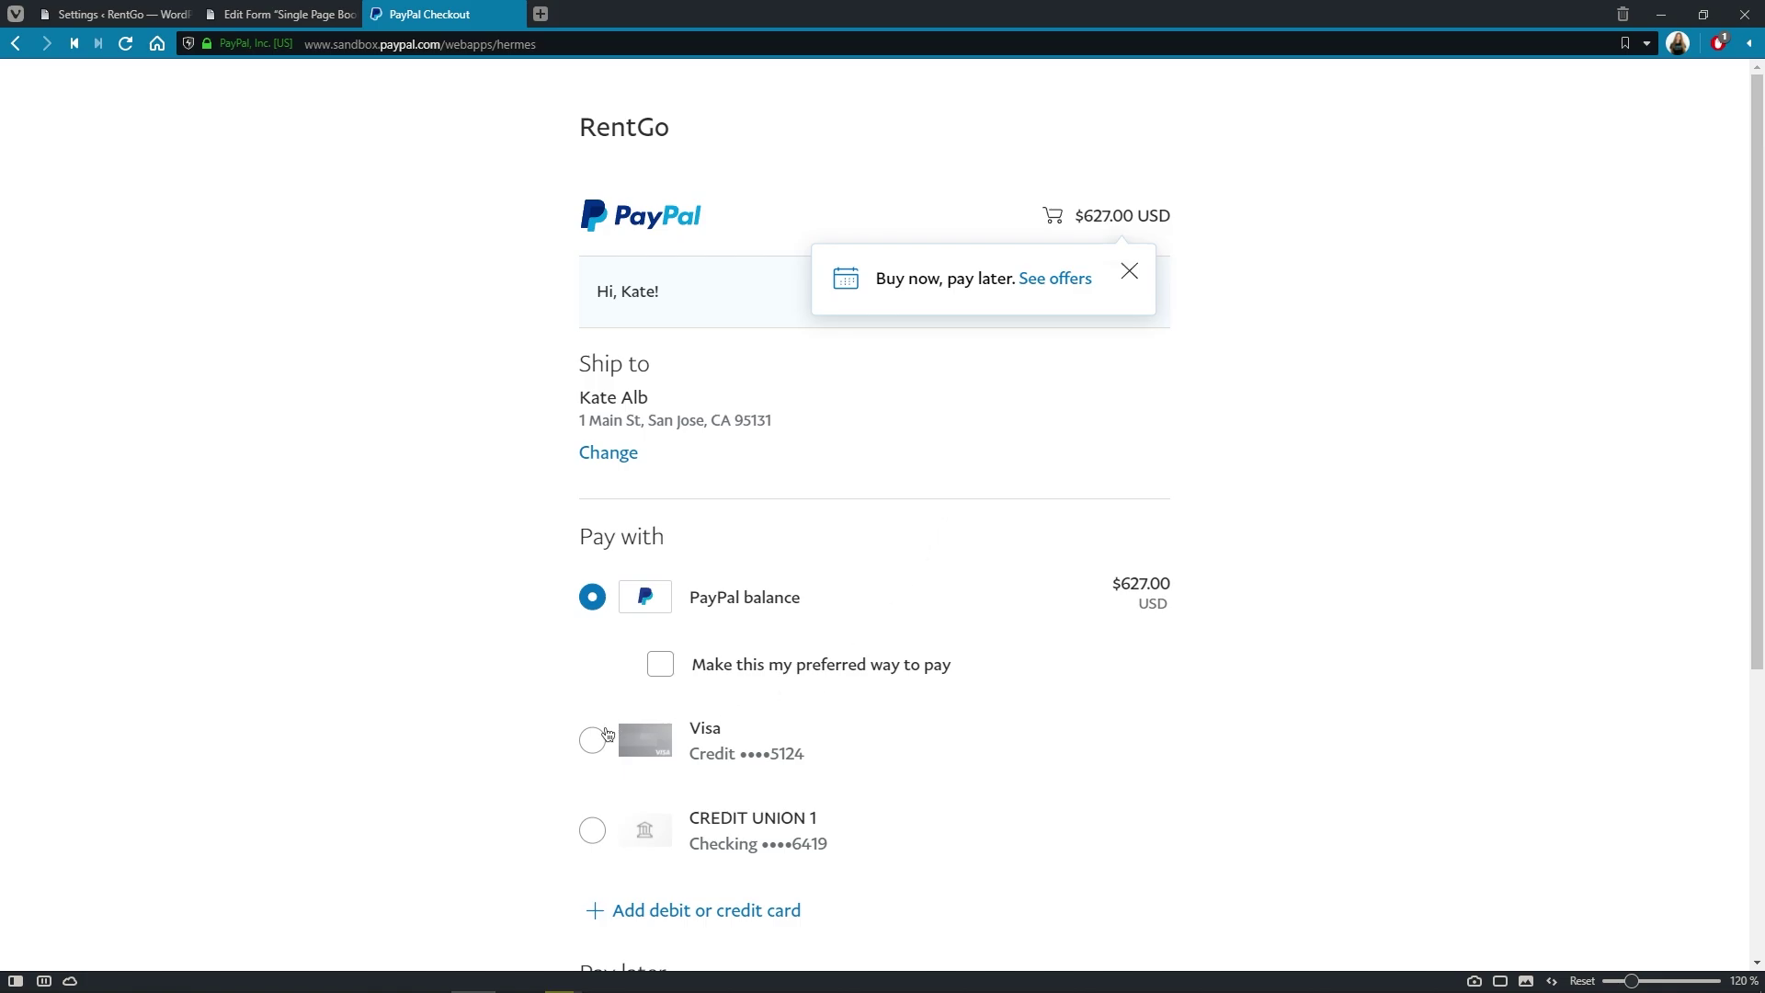
# Pay the $627.00 test payment using the CREDIT UNION 1 bank account.
pyautogui.click(593, 738)
pyautogui.click(594, 827)
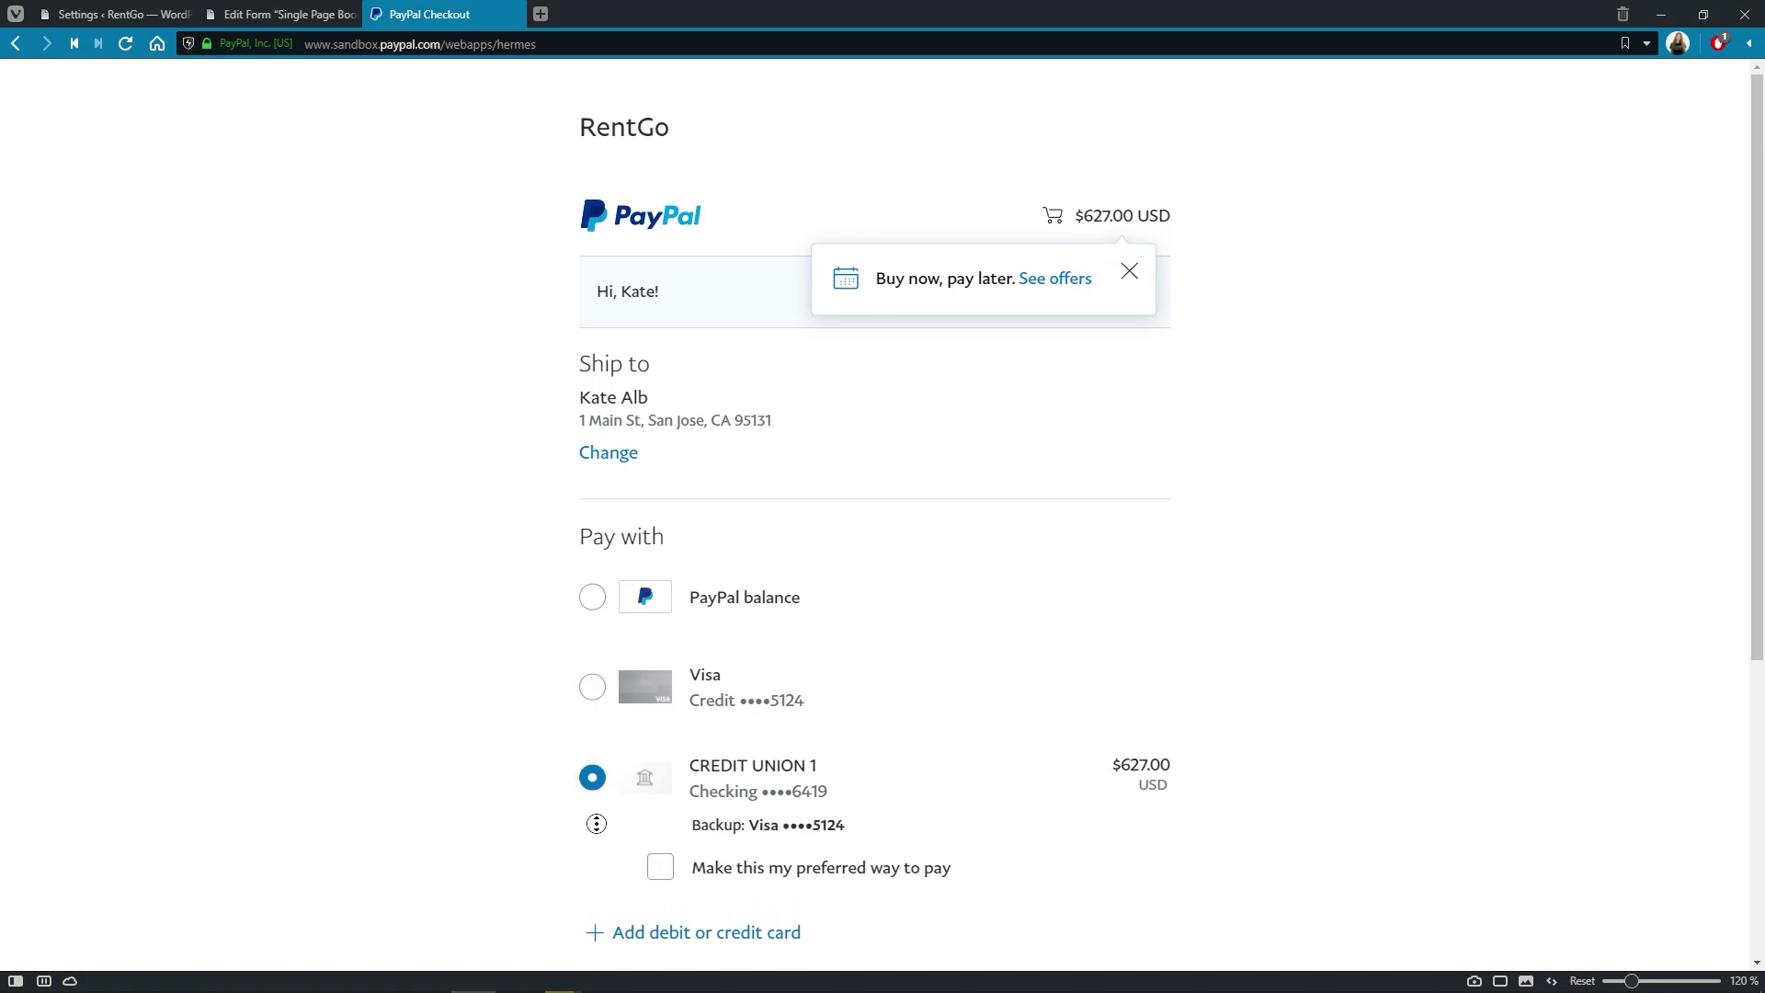
pyautogui.scroll(-5, 595, 824)
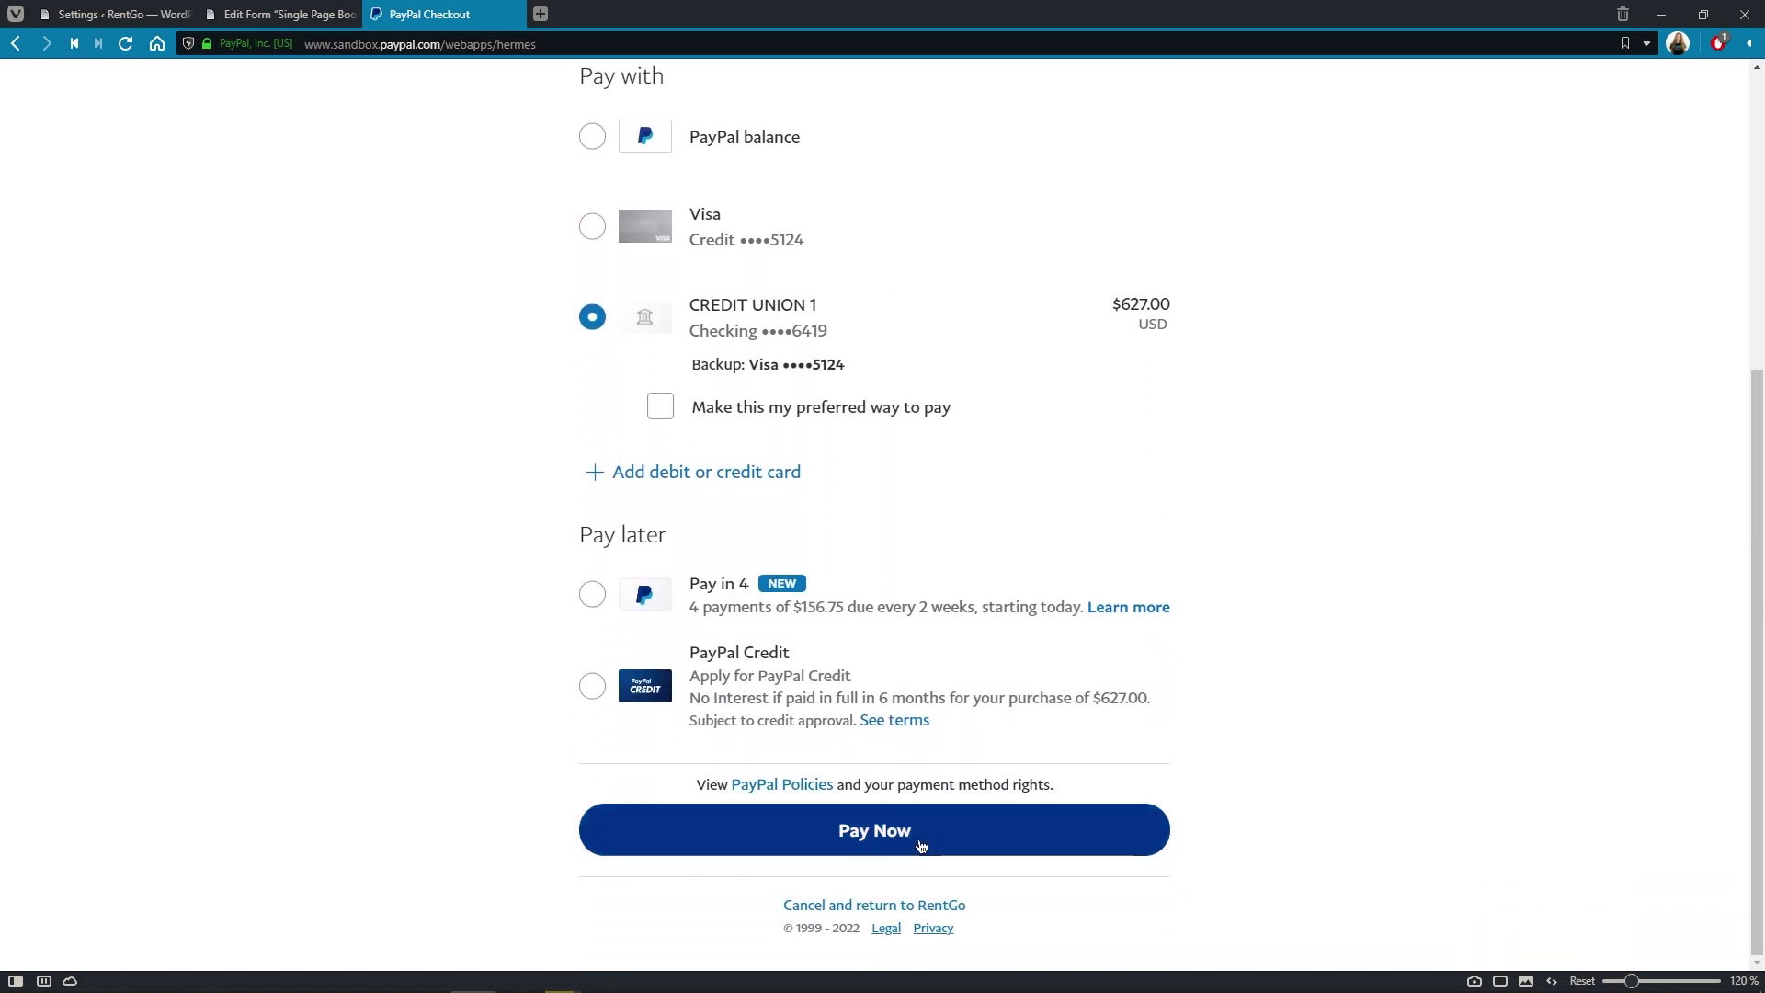
pyautogui.click(920, 845)
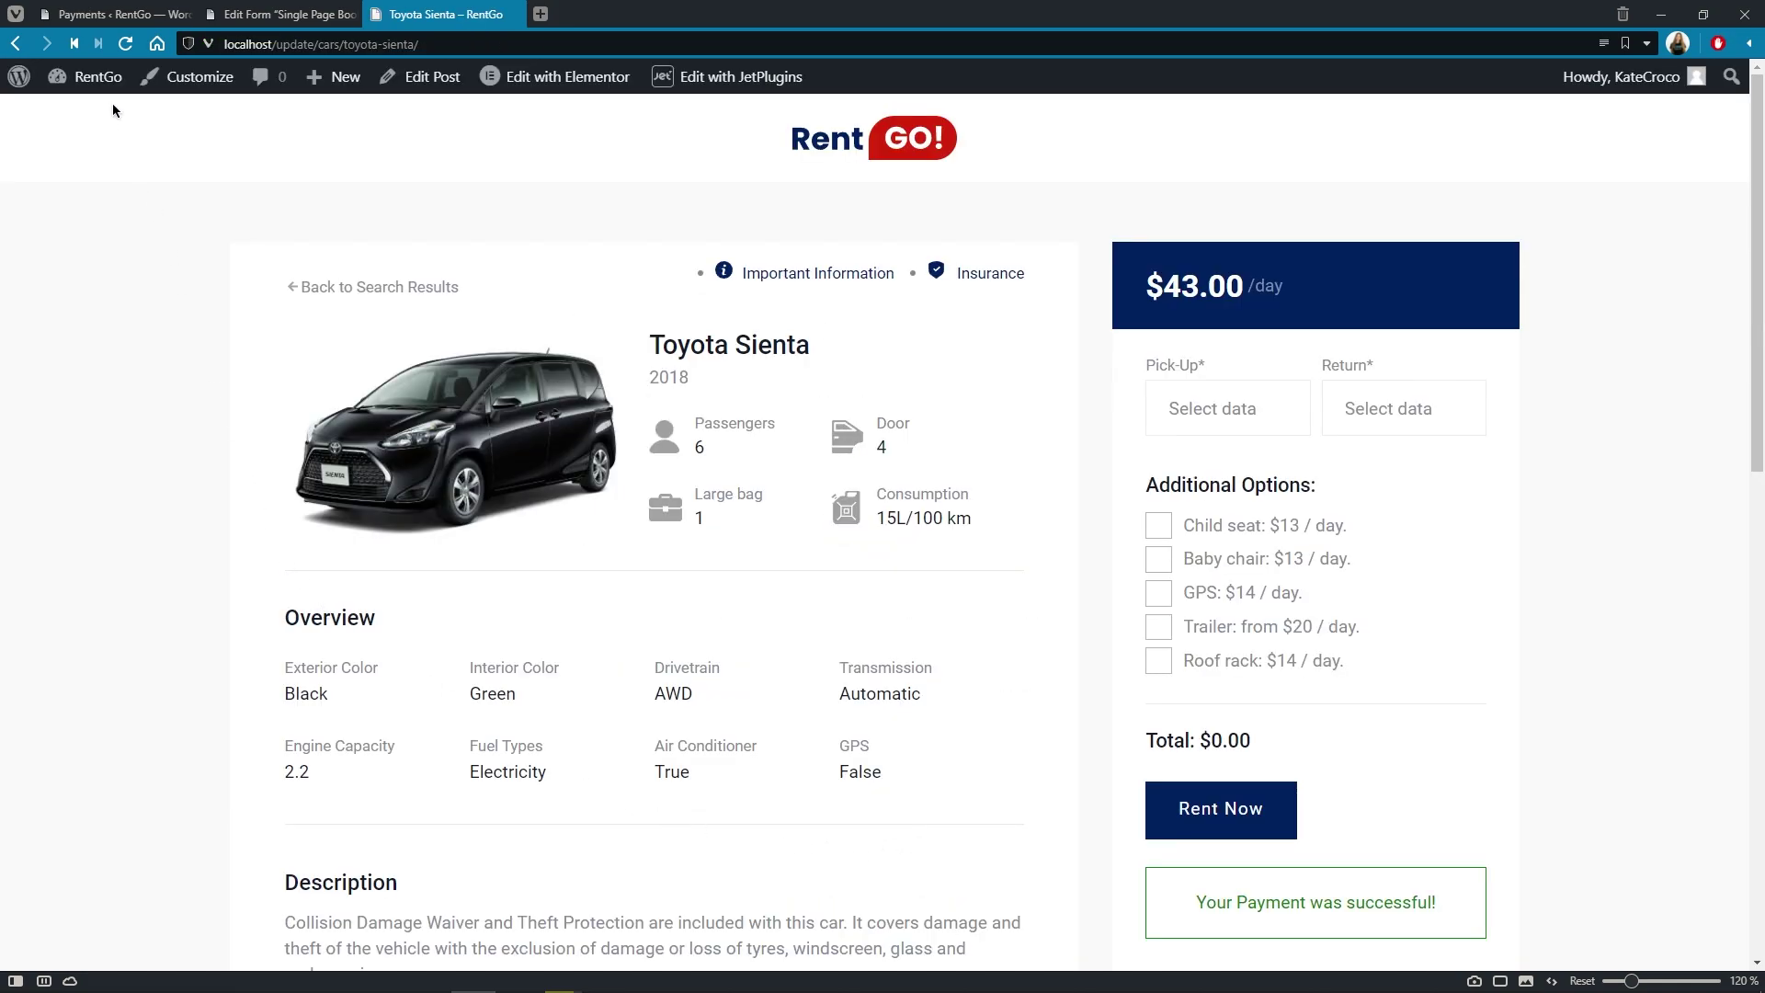
# Return to the Payments ‹ RentGo tab to see the new 627.00 USD Completed payment, ID 3.
pyautogui.click(120, 18)
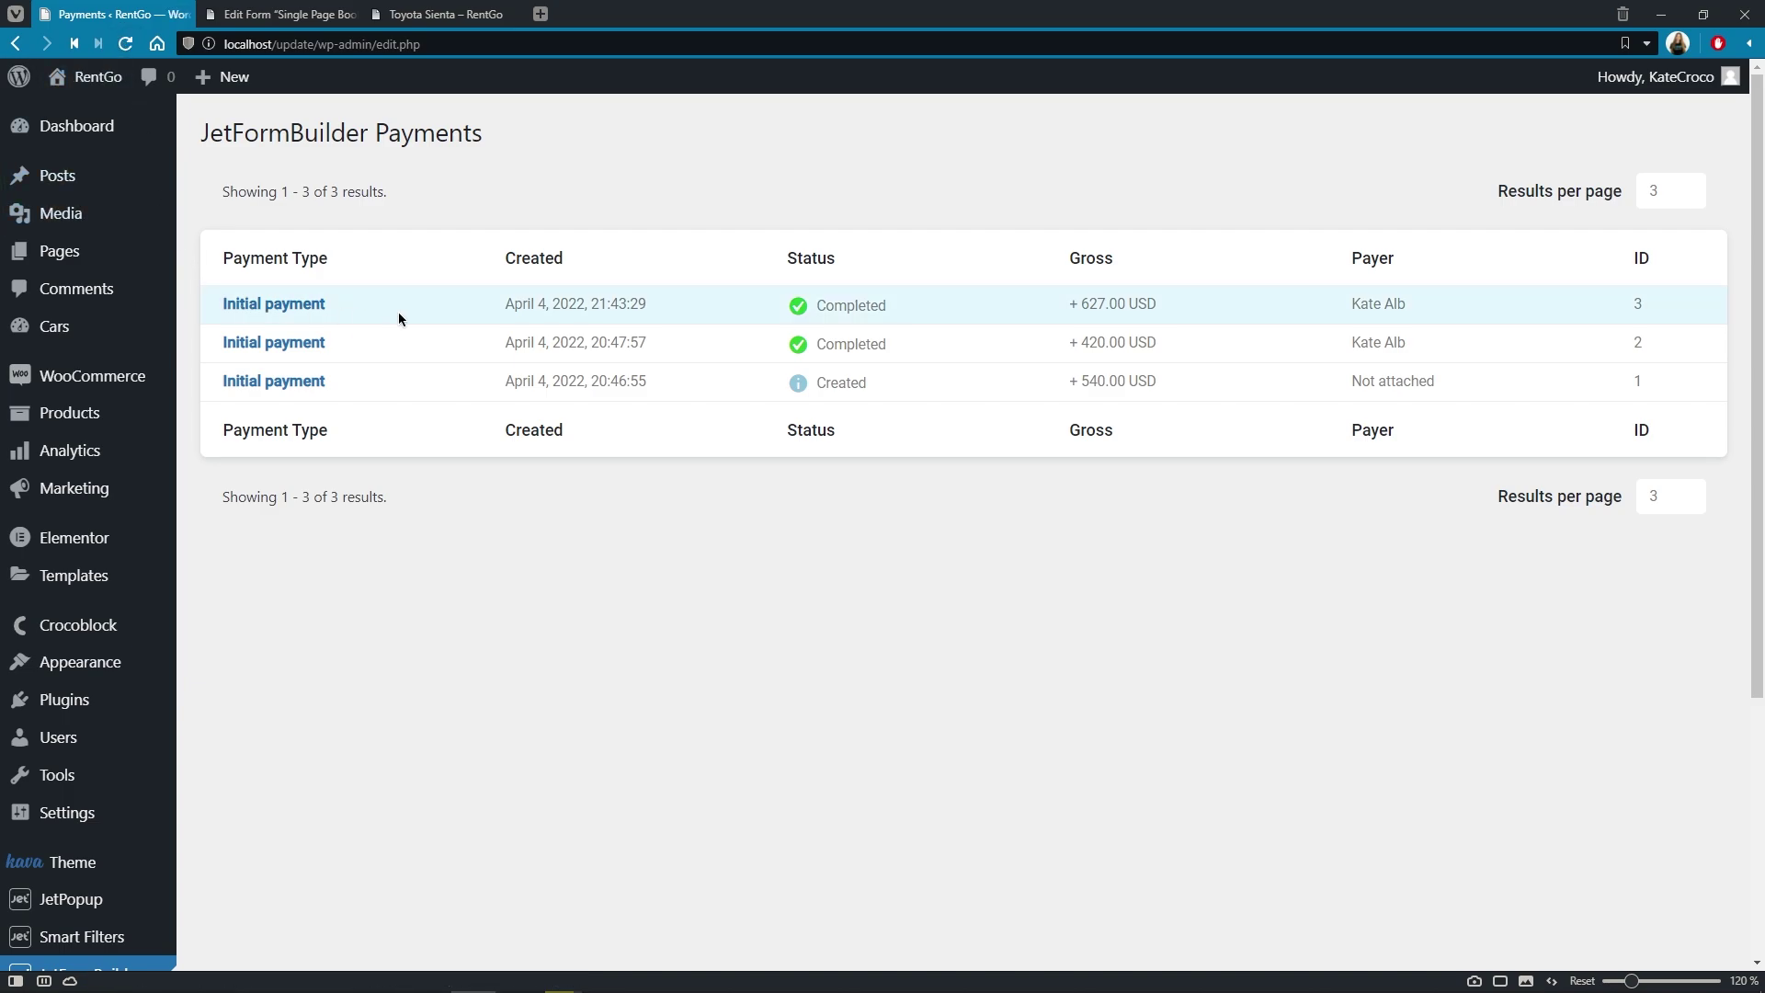
# Open payment ID 3, its related form record with total 627, and the linked payment.
pyautogui.click(314, 306)
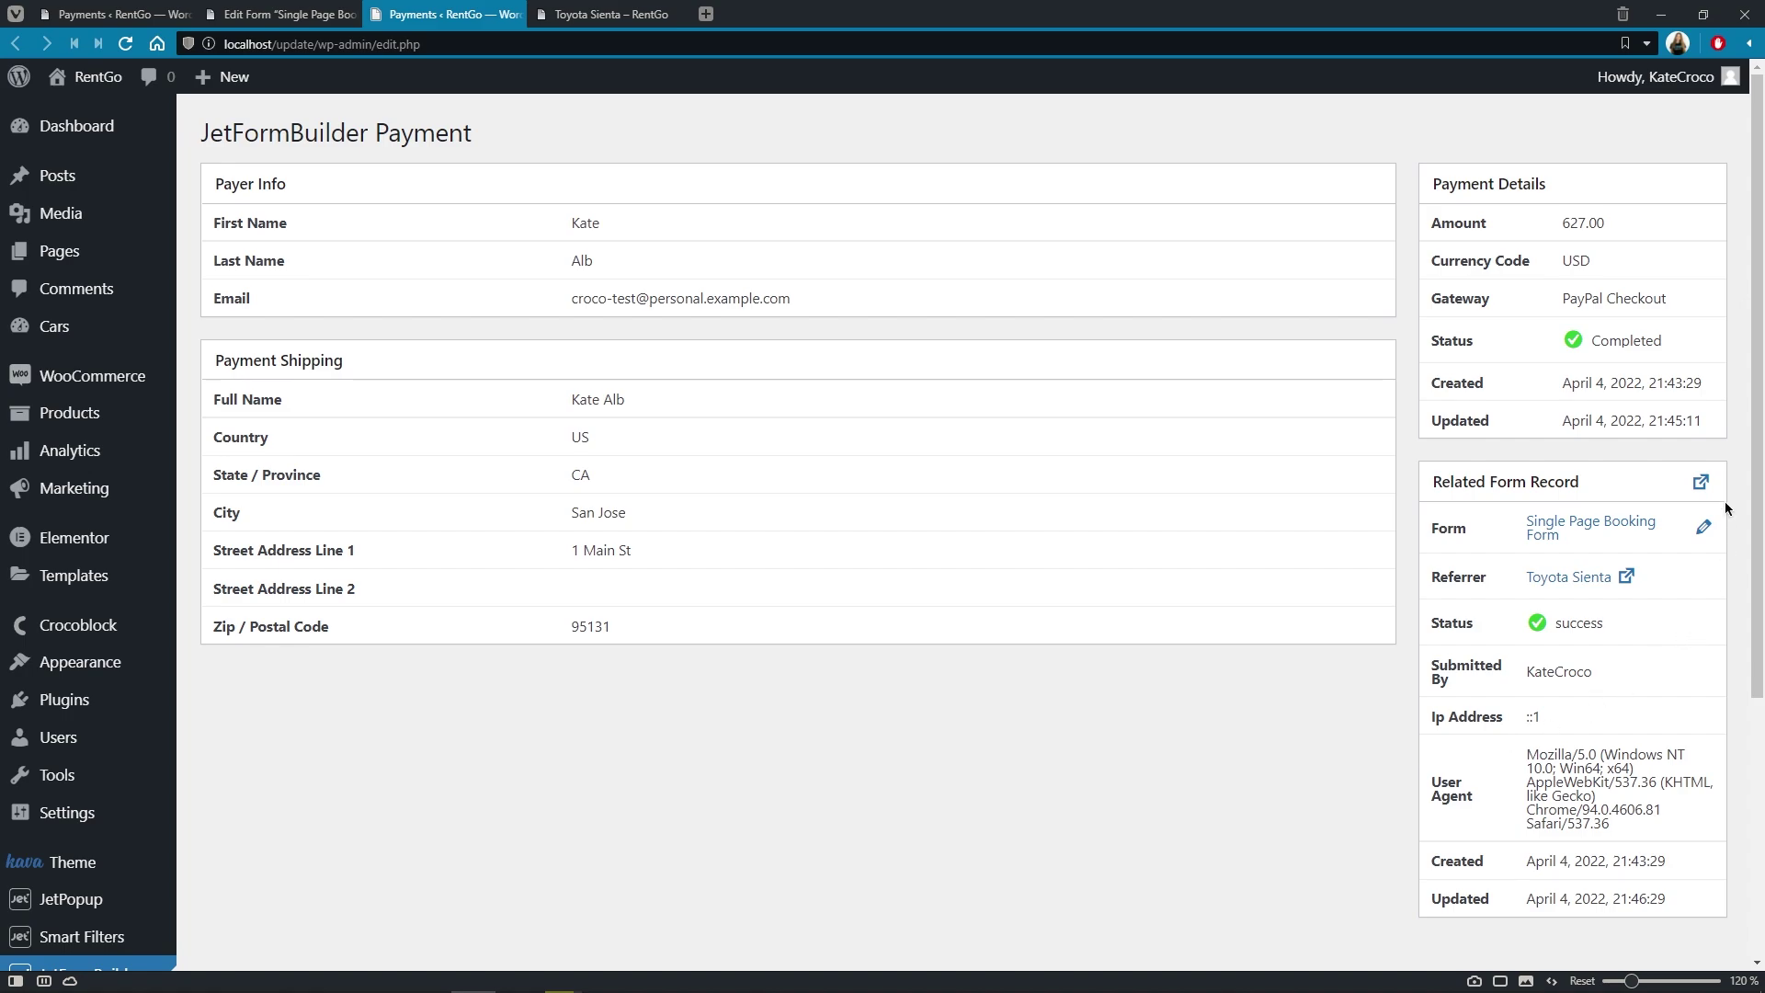
pyautogui.click(1698, 483)
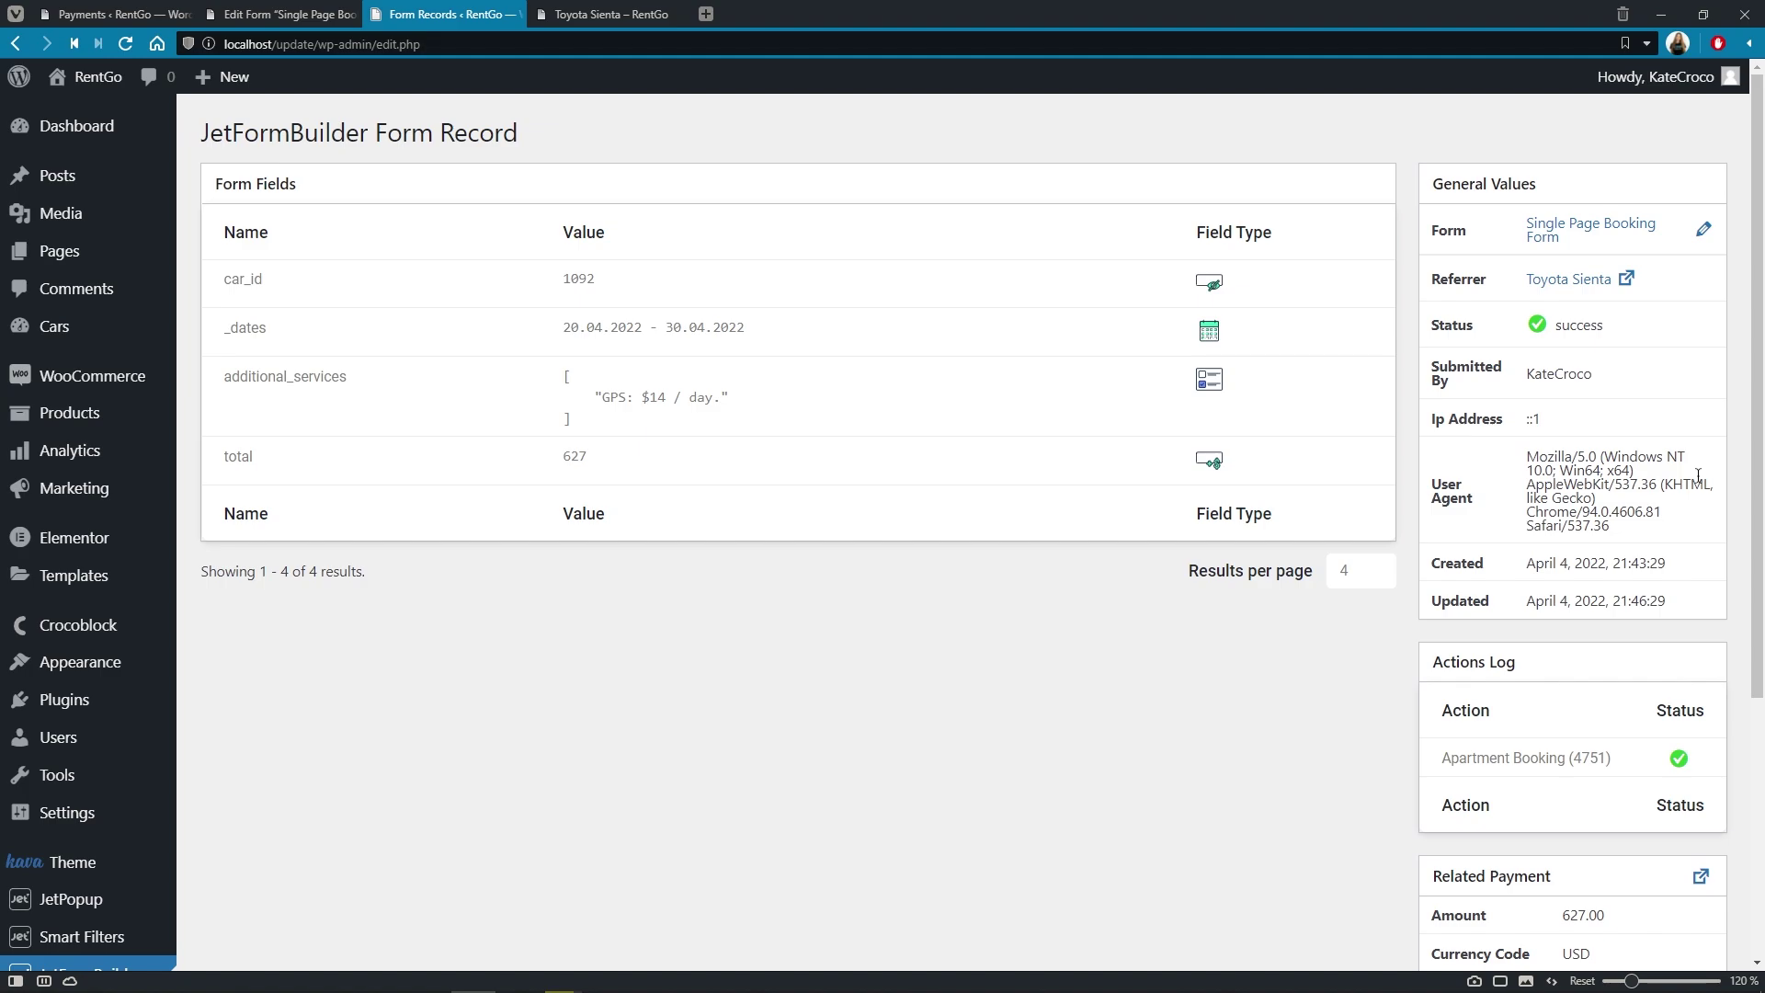
pyautogui.moveTo(1759, 482); pyautogui.dragTo(1761, 726)
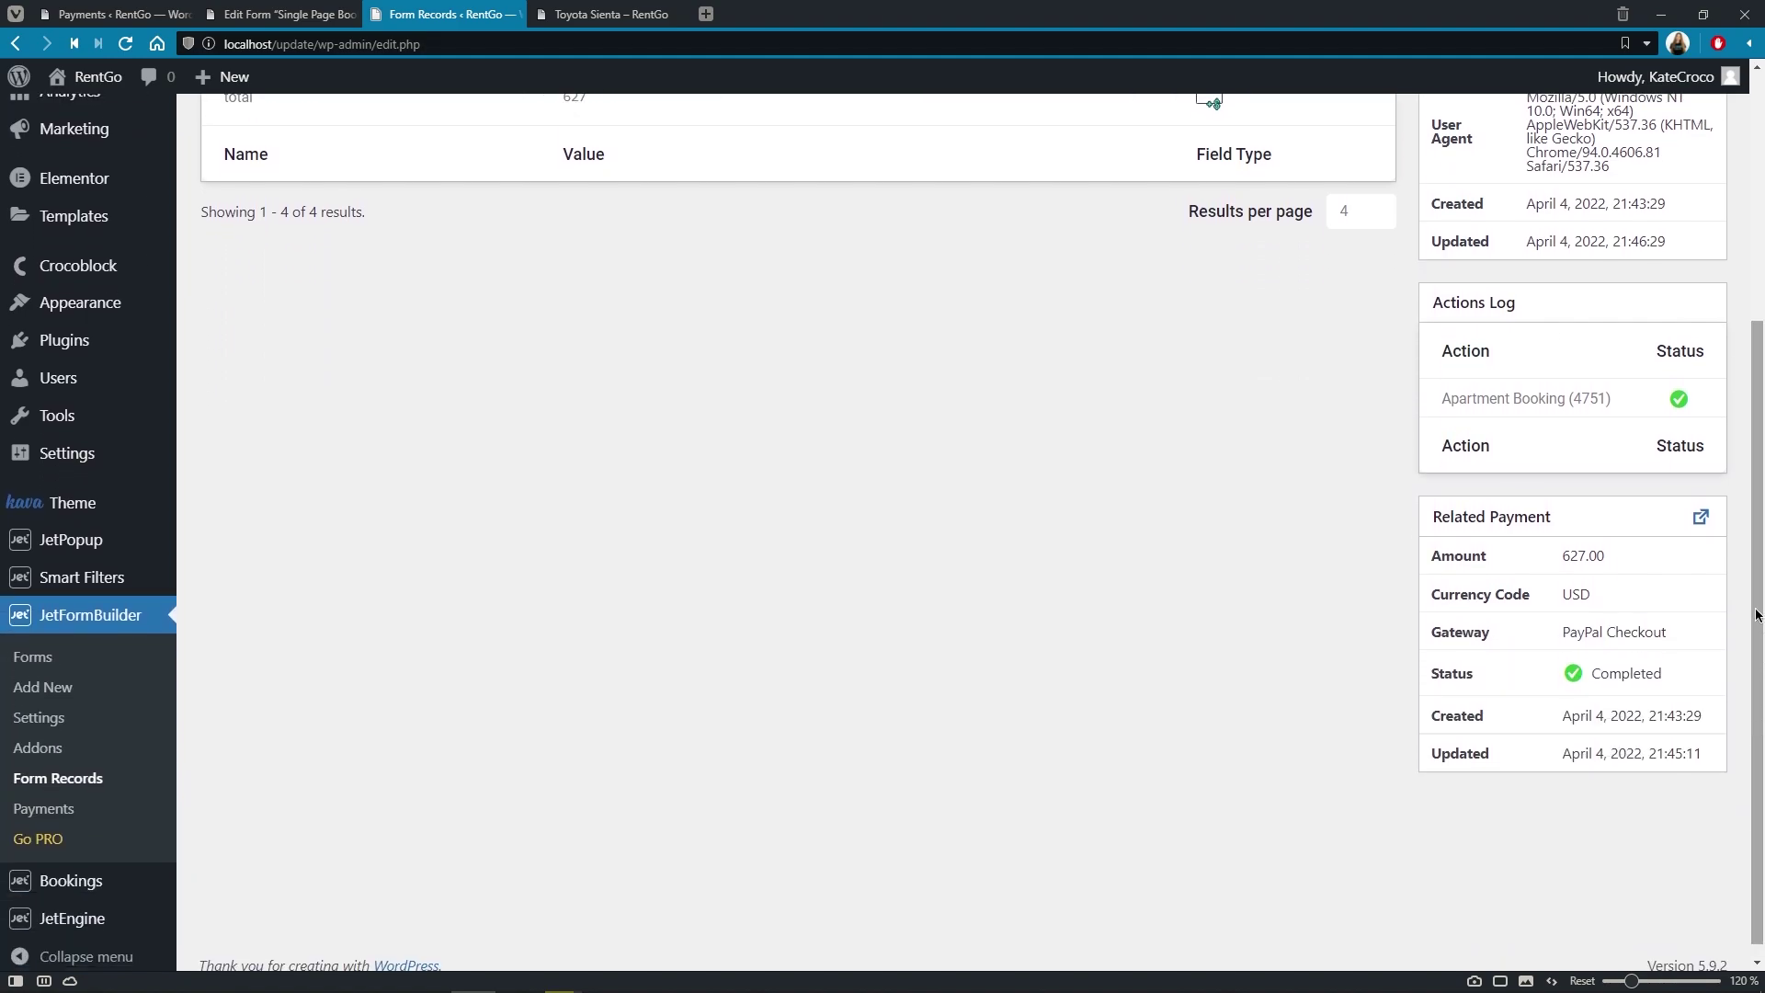
pyautogui.click(1701, 517)
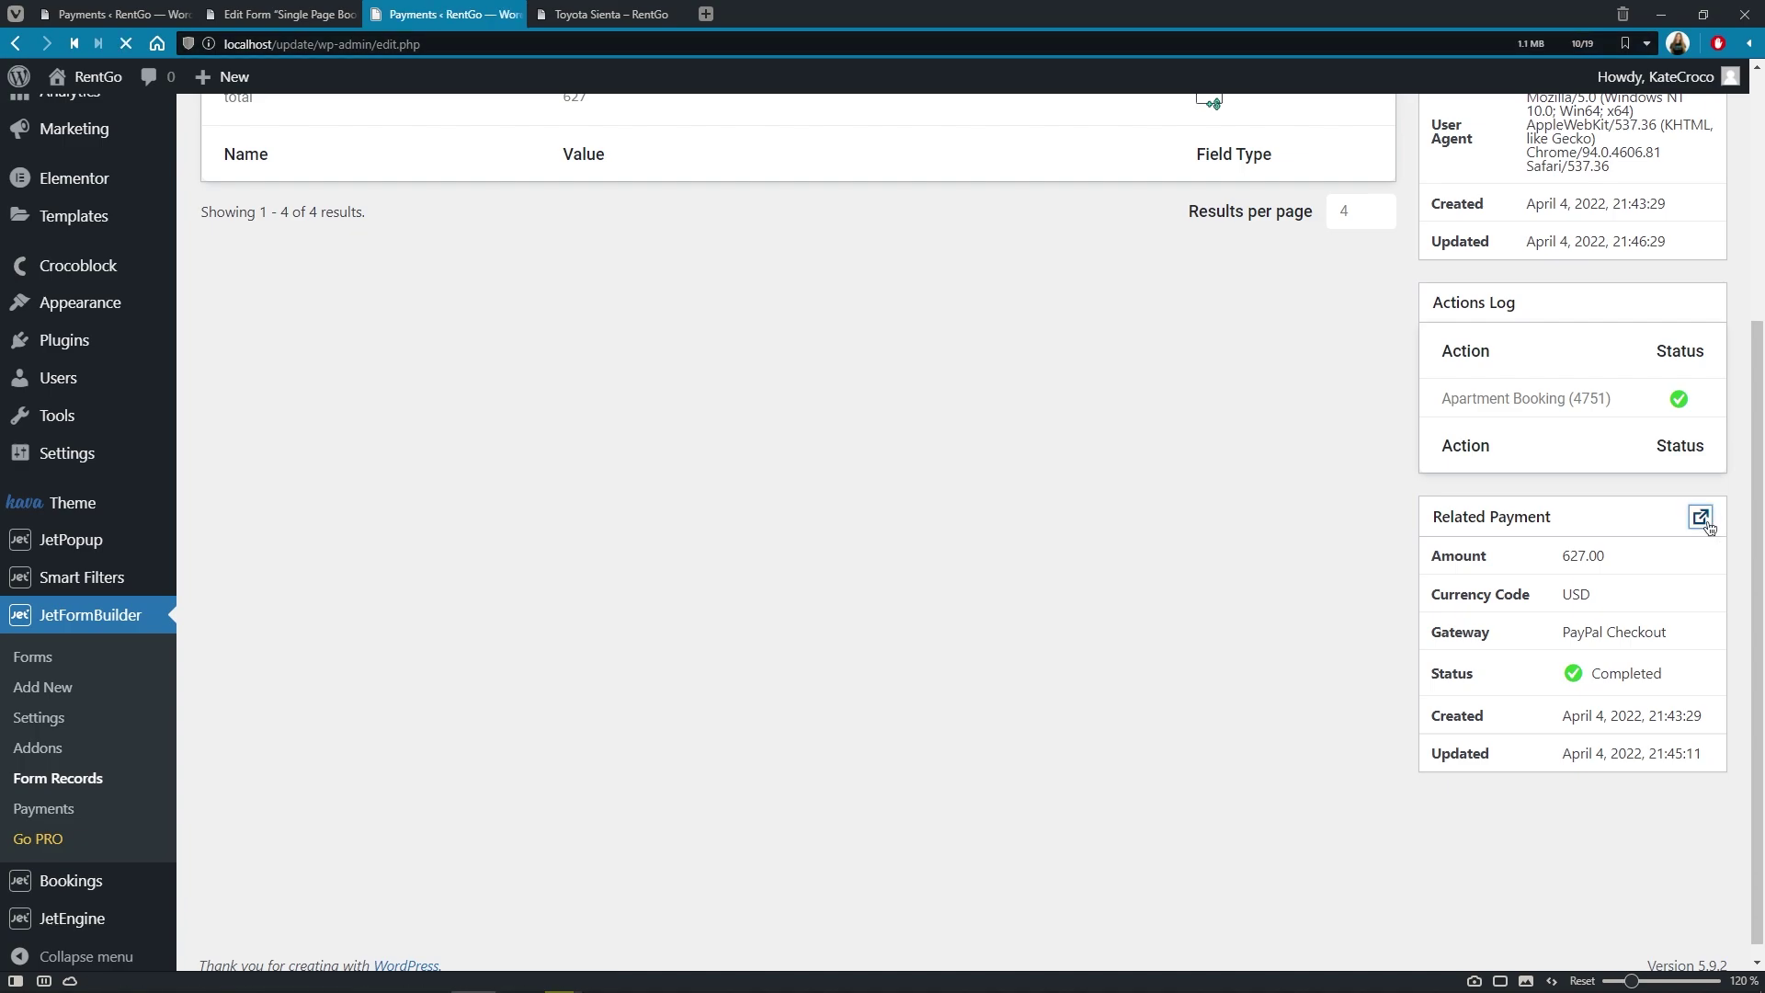